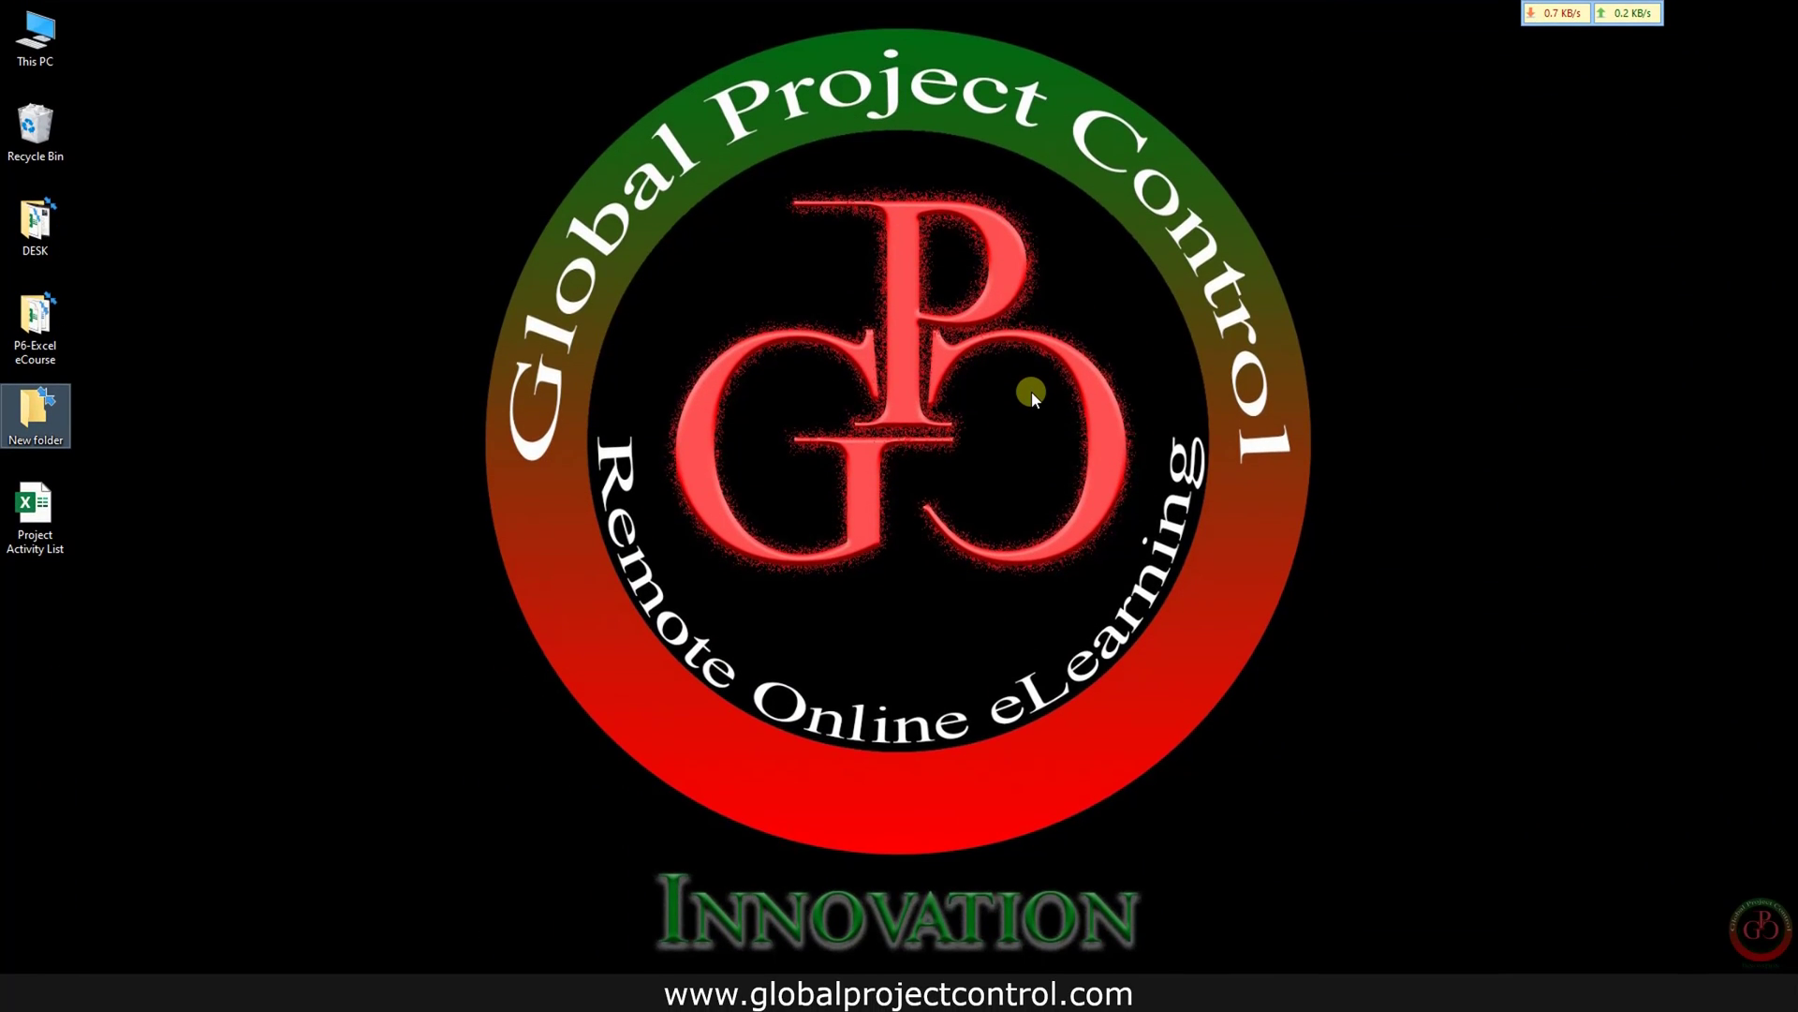
Step: Dismiss the network speed monitor widget on the desktop
mouse_move(1593, 13)
click(1698, 11)
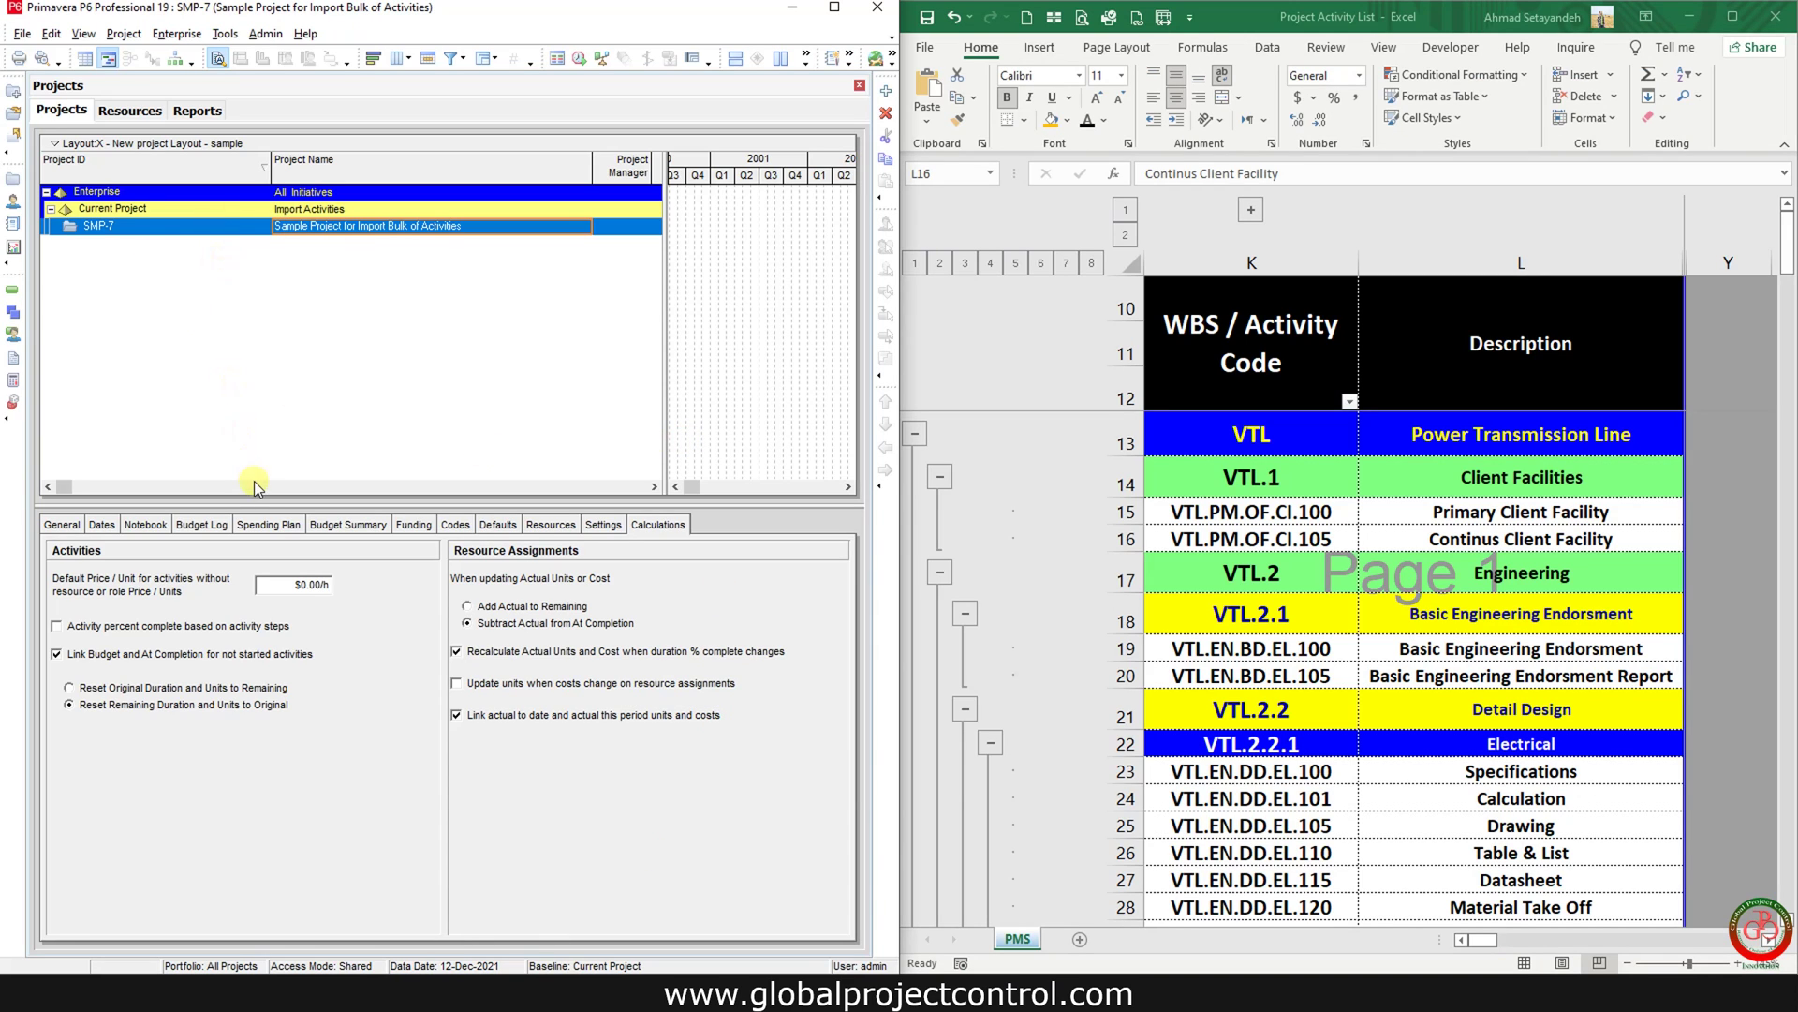
Step: Enlarge the P6 project list pane and open project SMP-7
drag(264, 504, 264, 596)
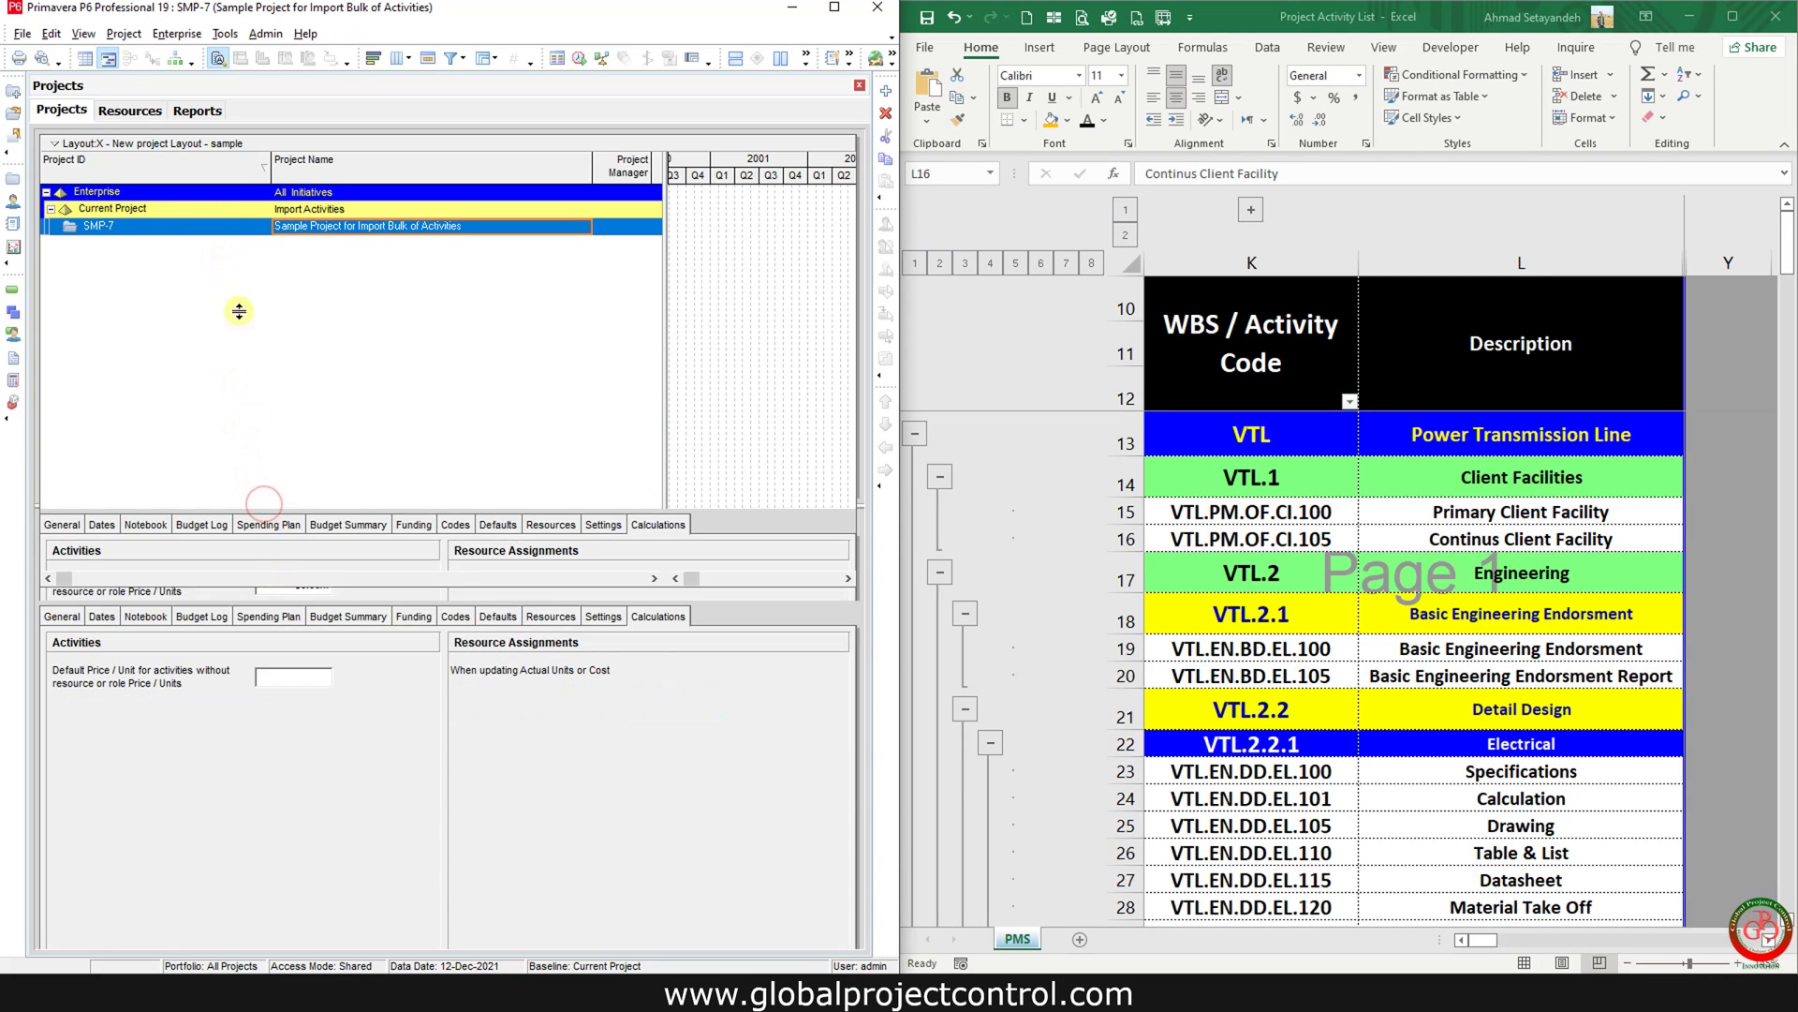
right_click(148, 230)
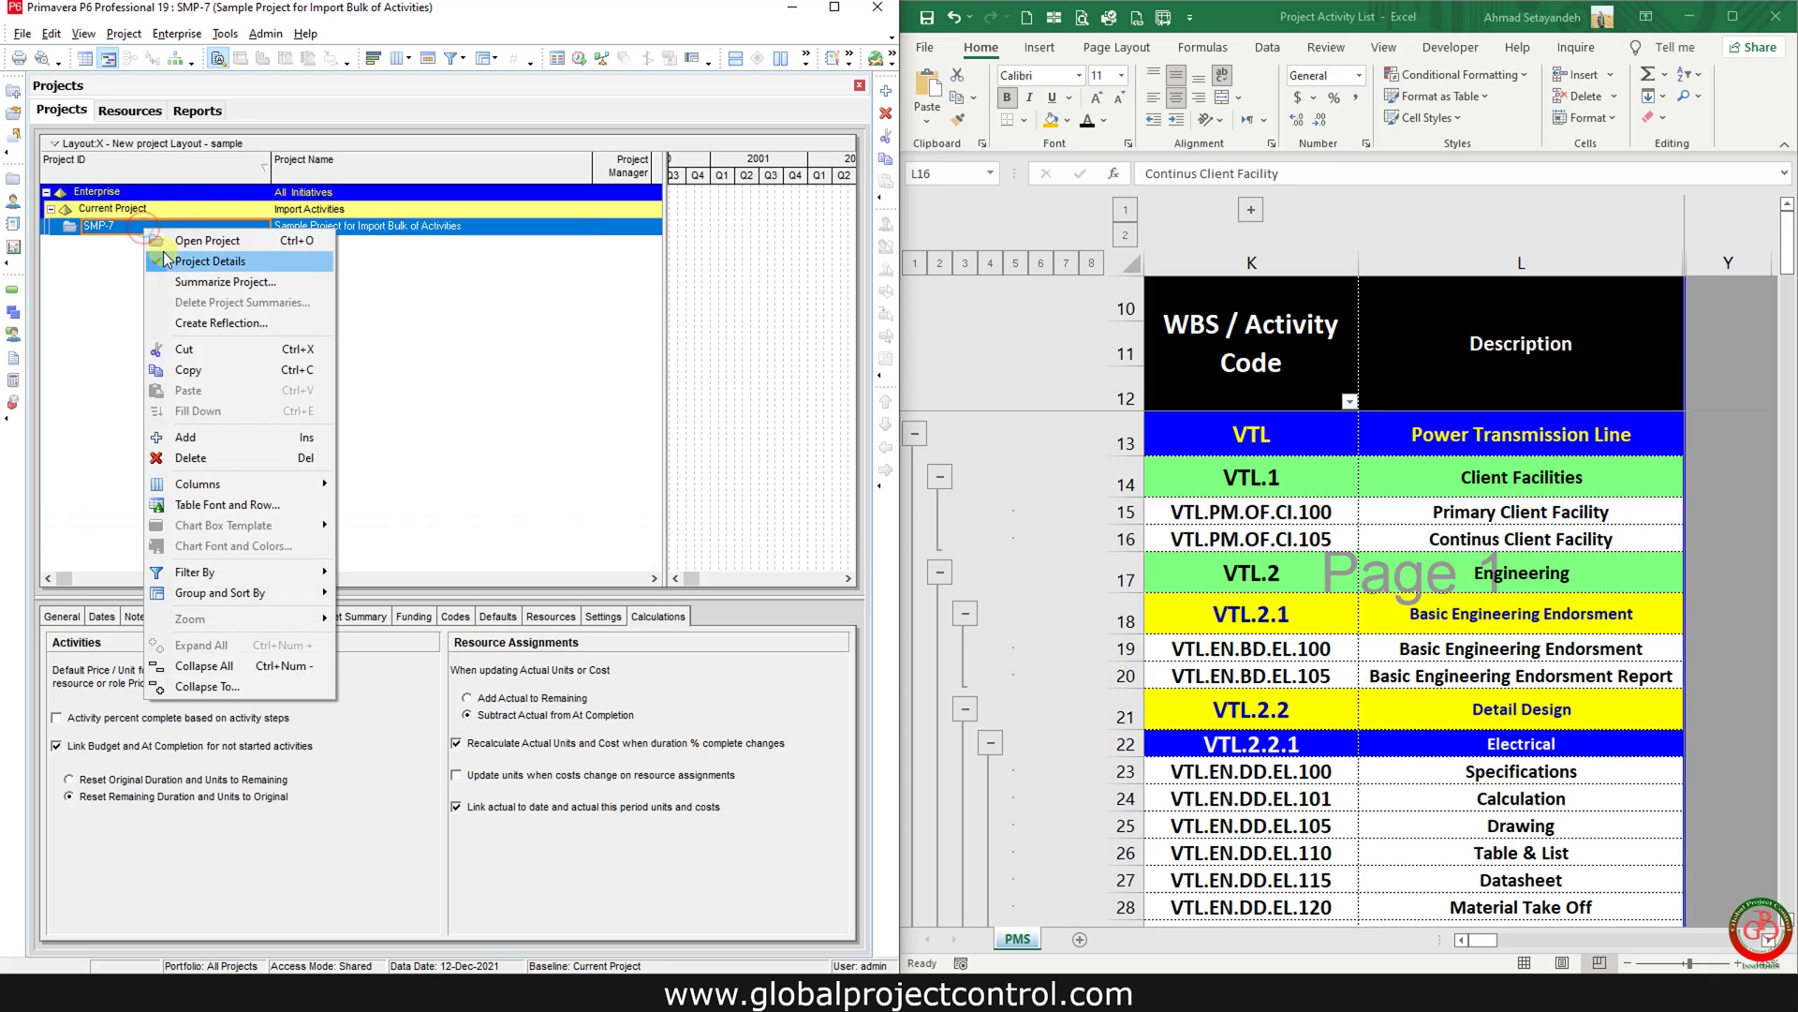
click(175, 240)
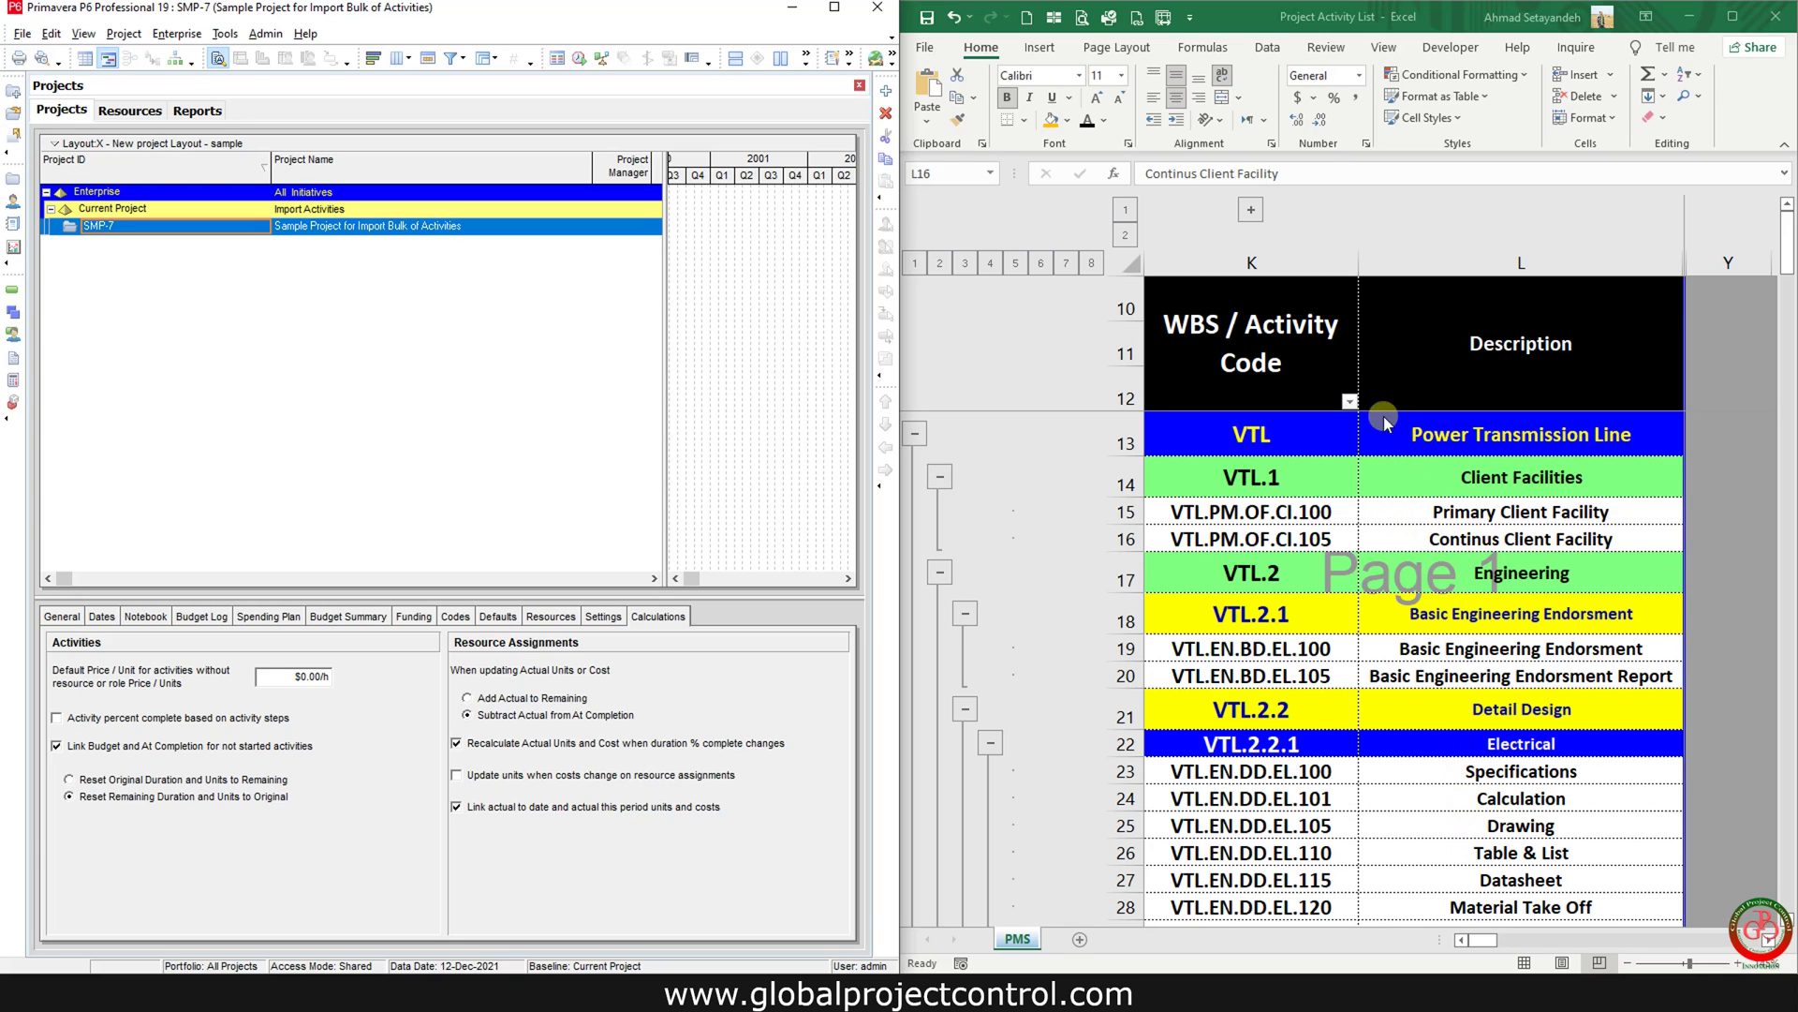
Step: Filter column K to No Fill rows, count the 144 descriptions, and show SMP-7's activities in P6
click(1353, 403)
click(1352, 402)
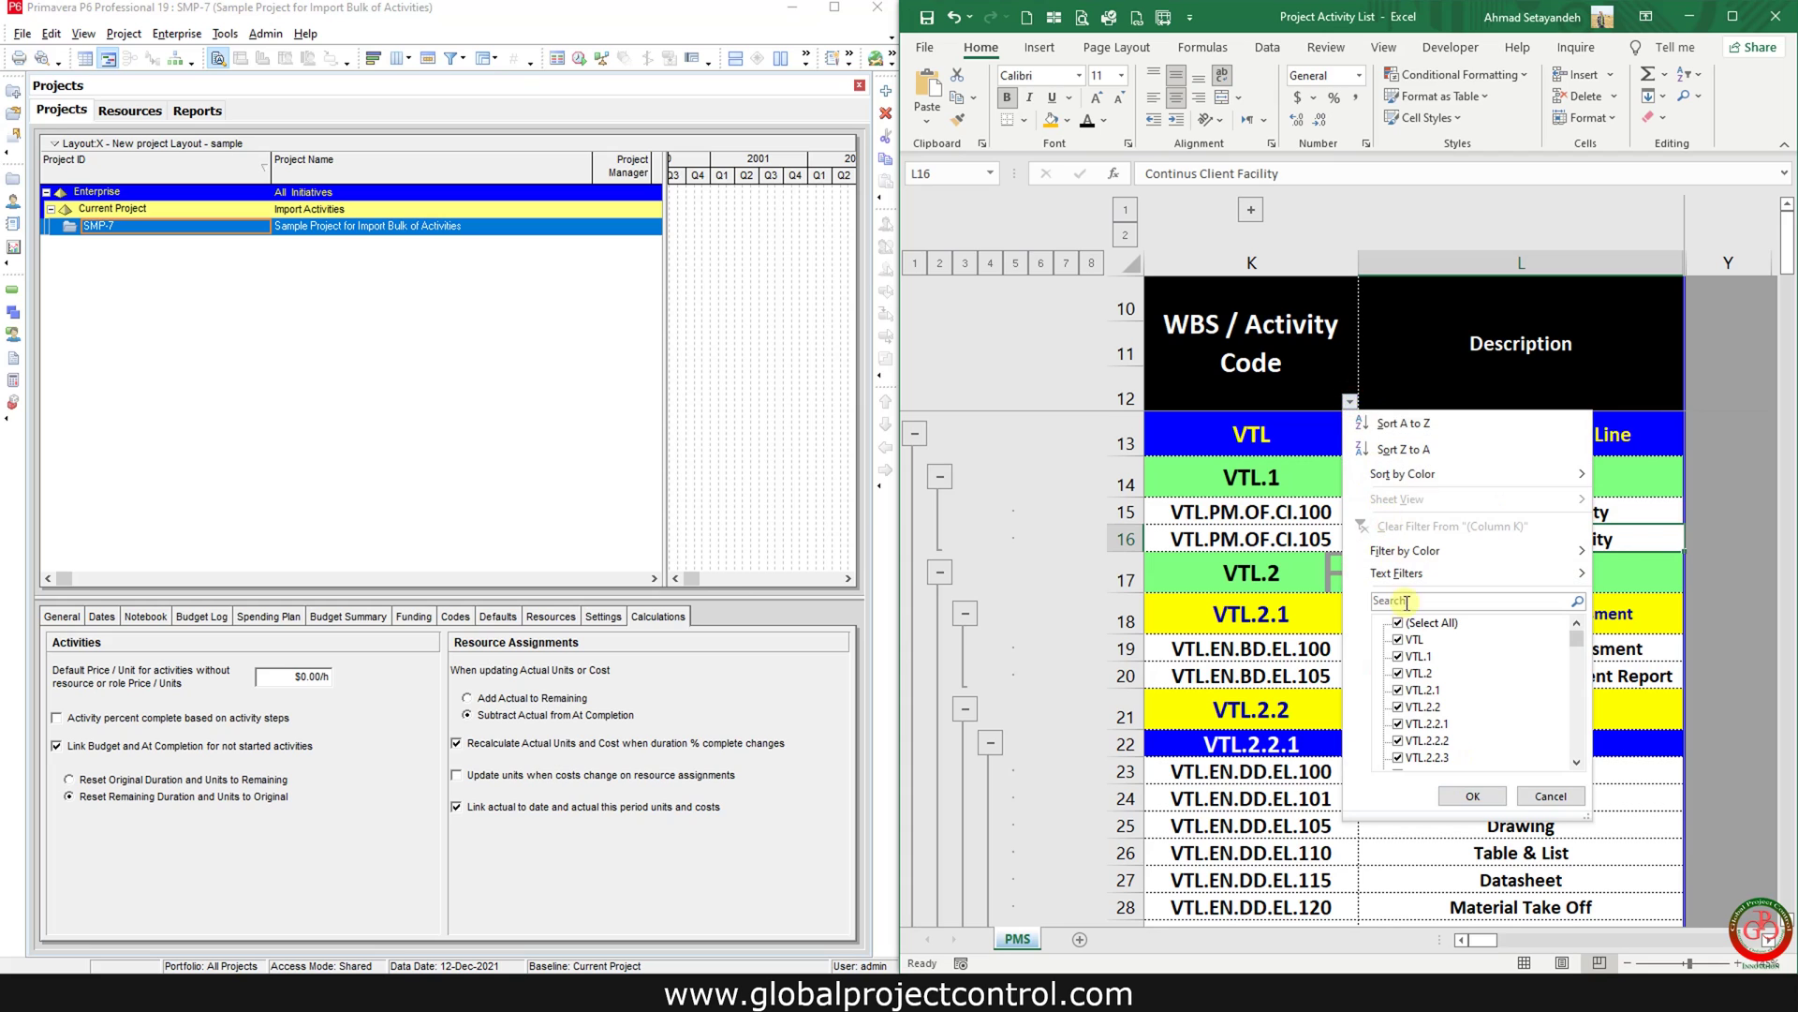
click(1551, 549)
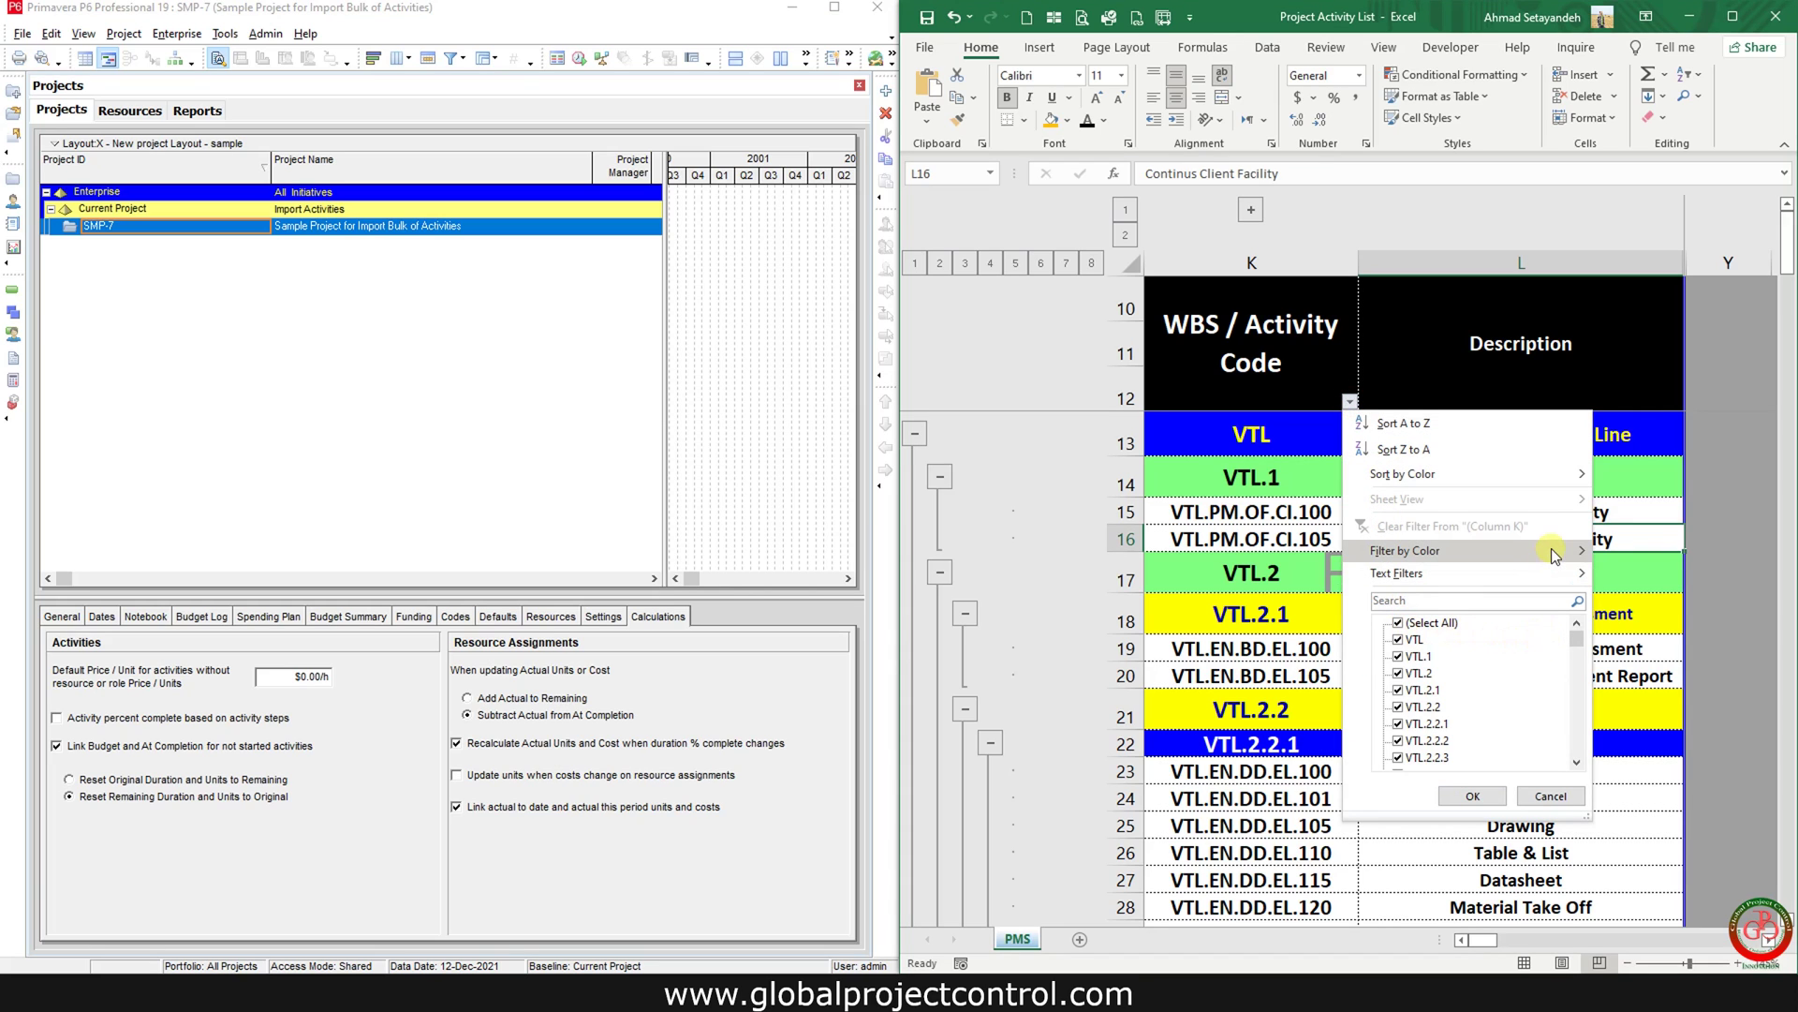
click(1646, 691)
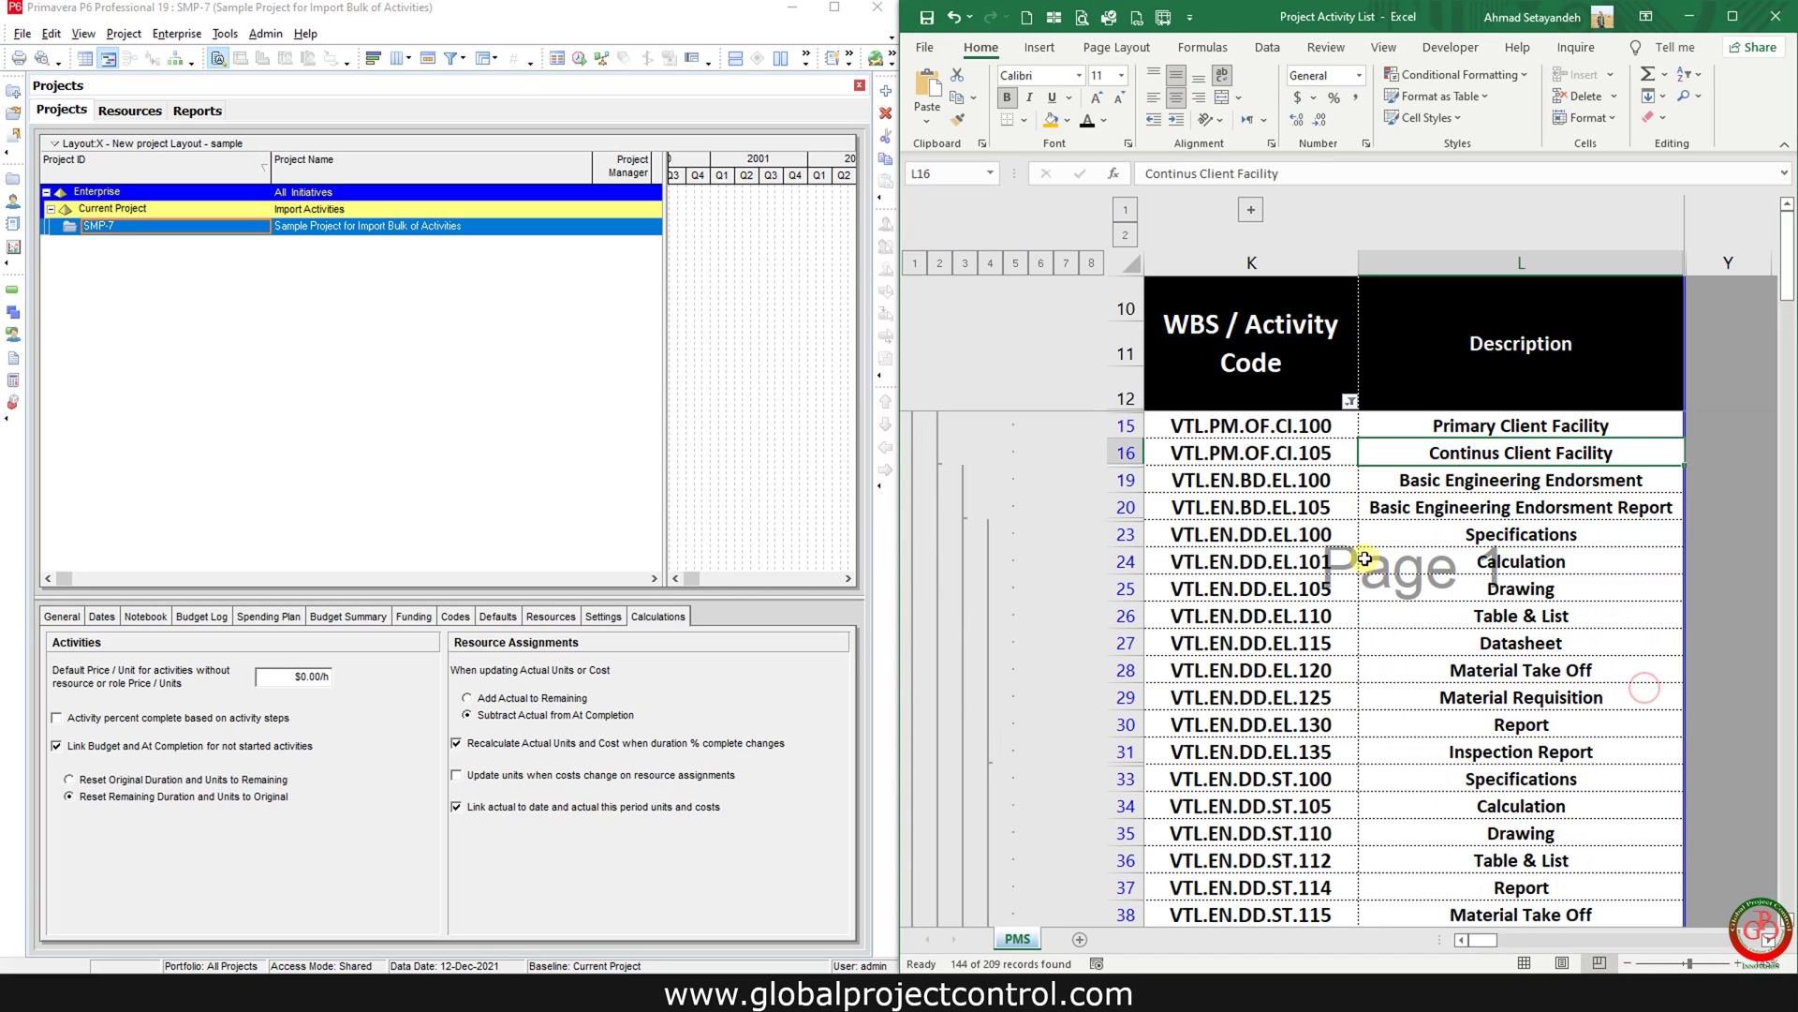
click(1461, 426)
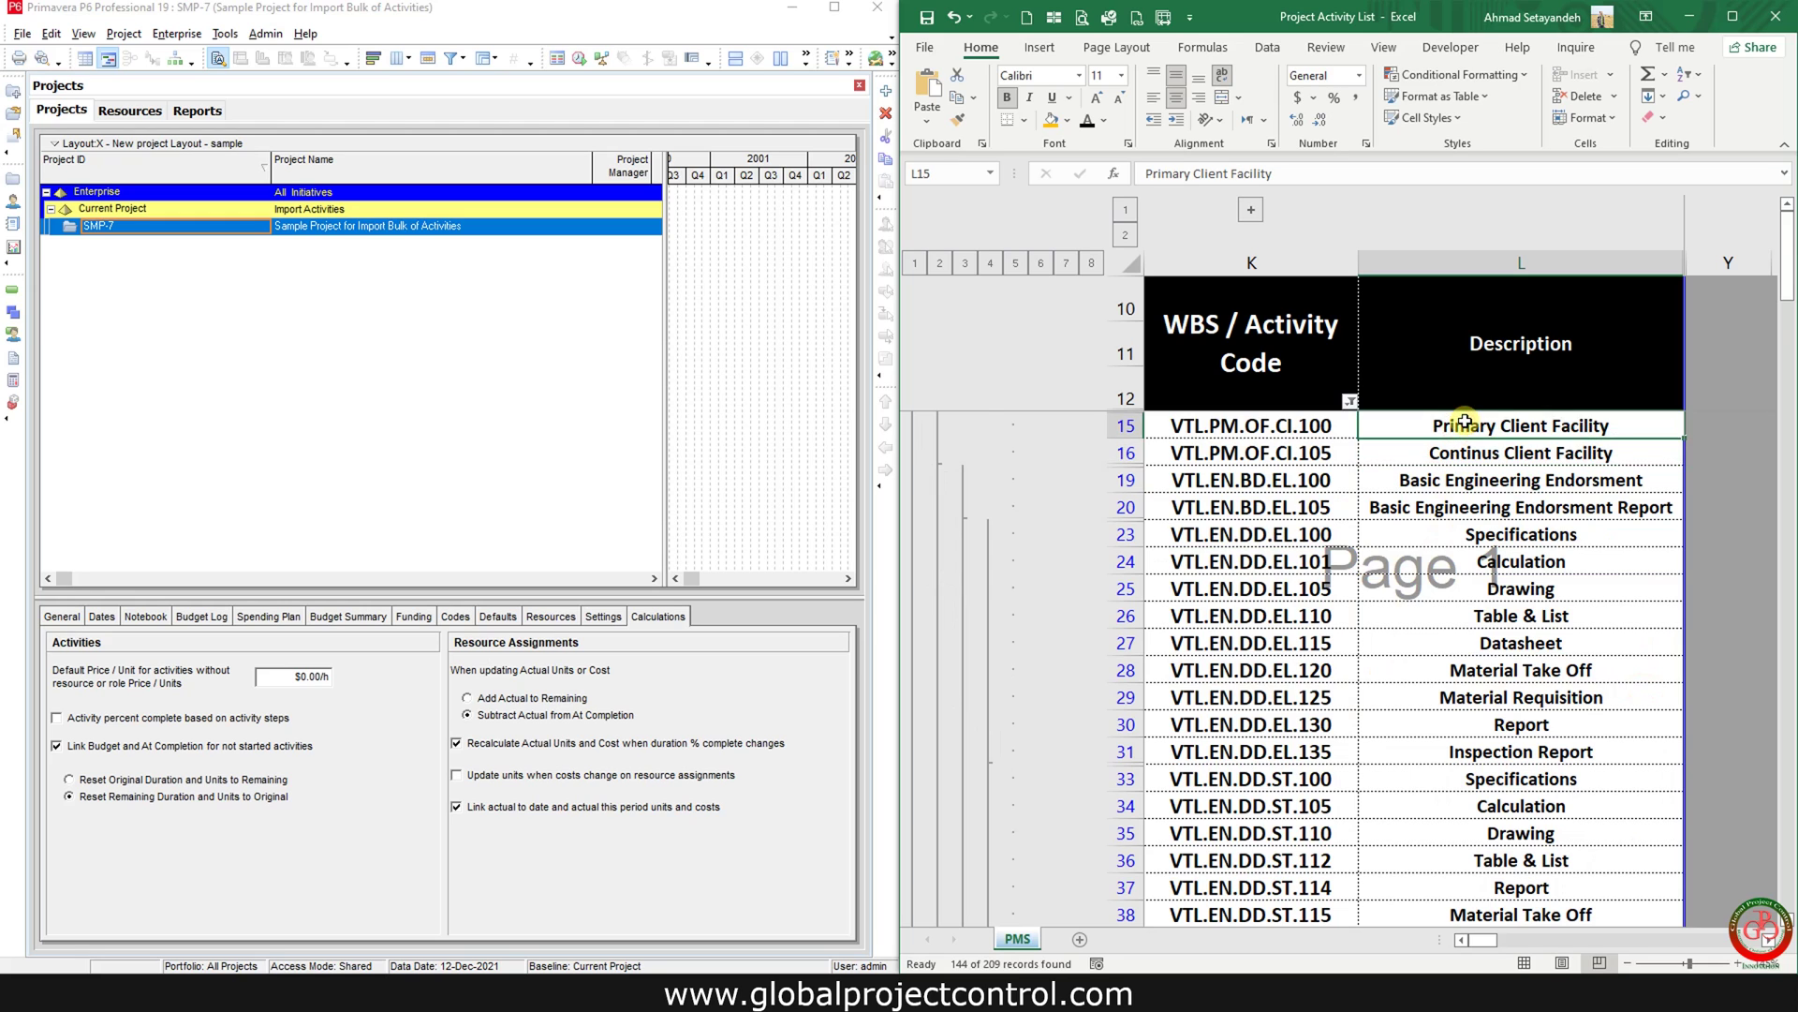
key(ctrl+shift+Down)
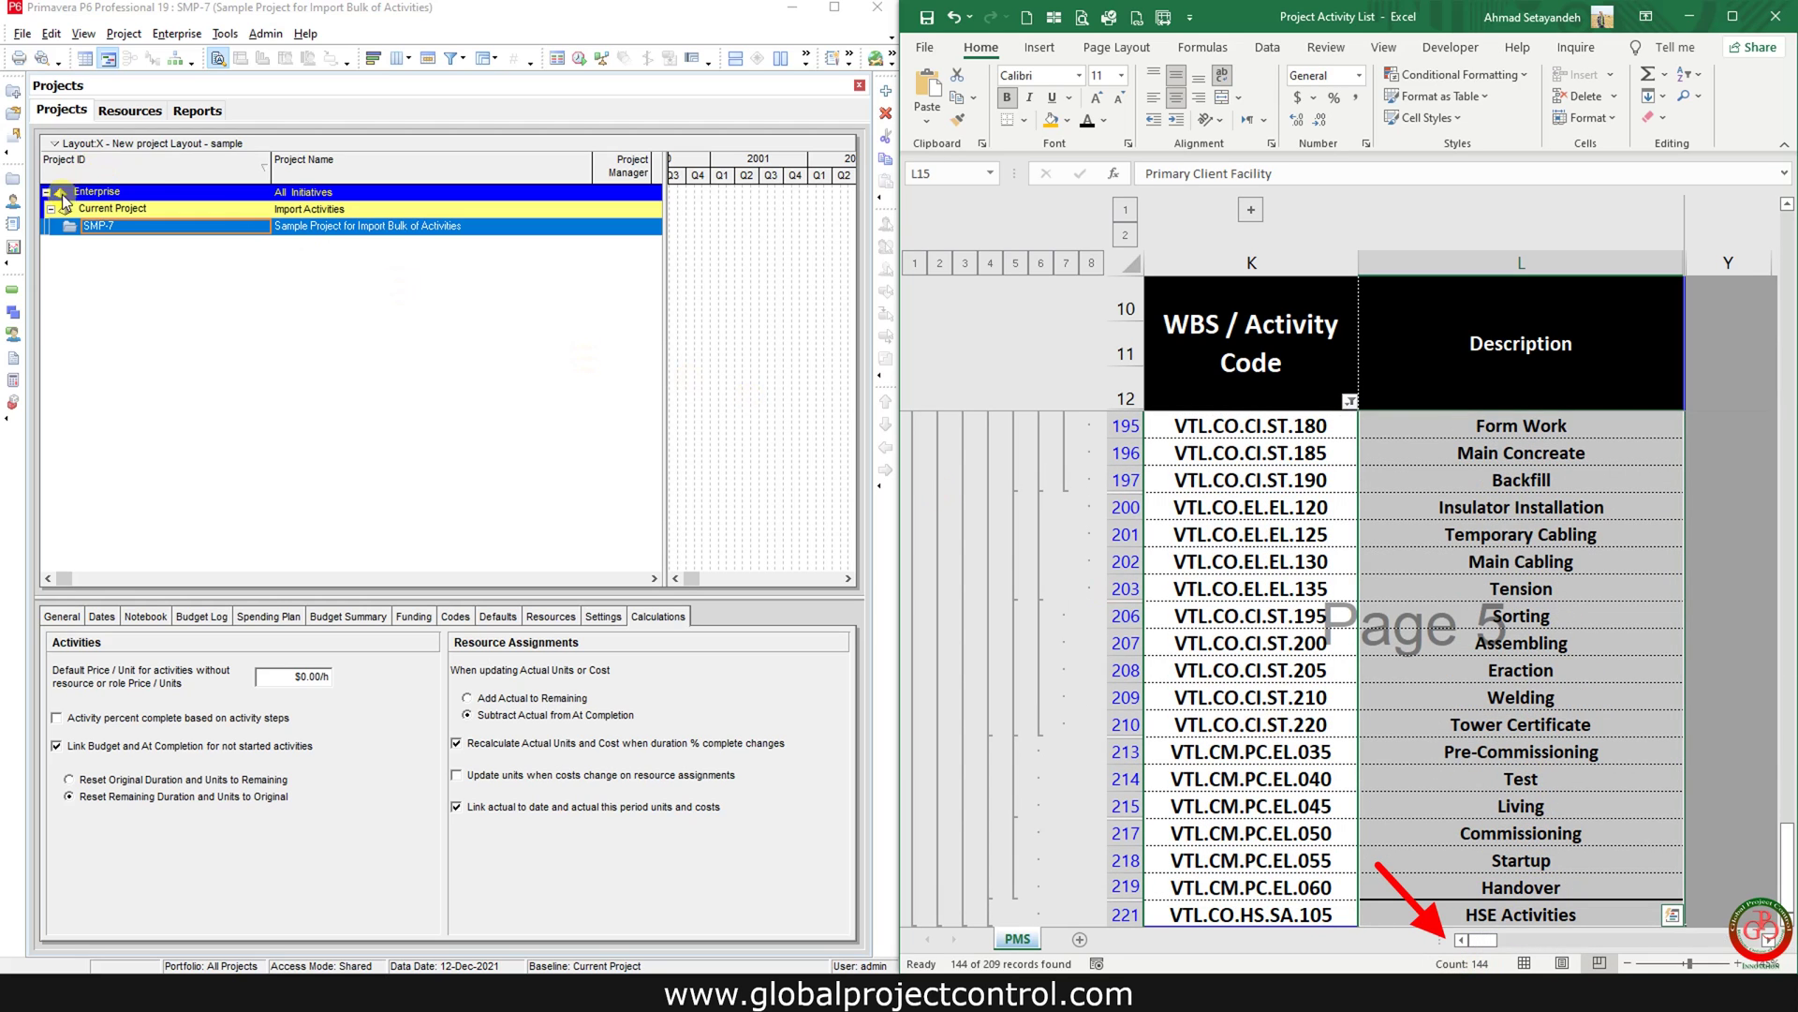
click(13, 294)
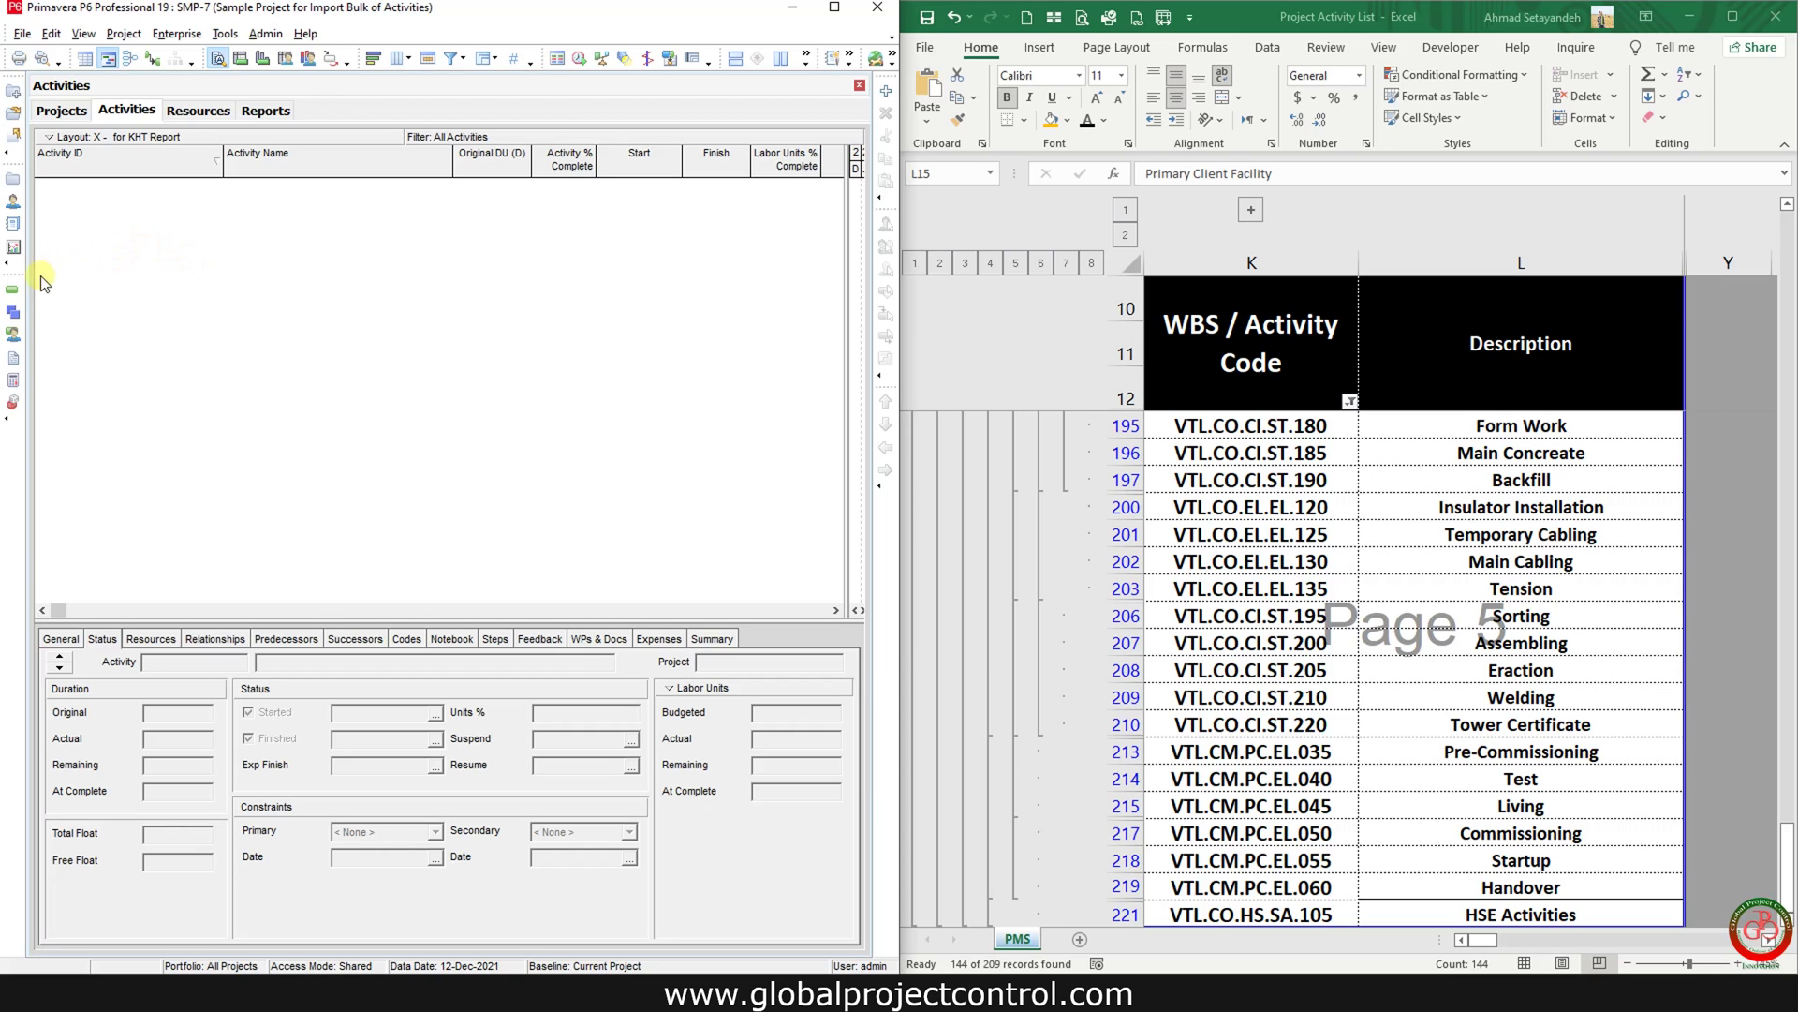
Step: Set up an XLSX spreadsheet export of SMP-7 activities through to template selection
click(21, 35)
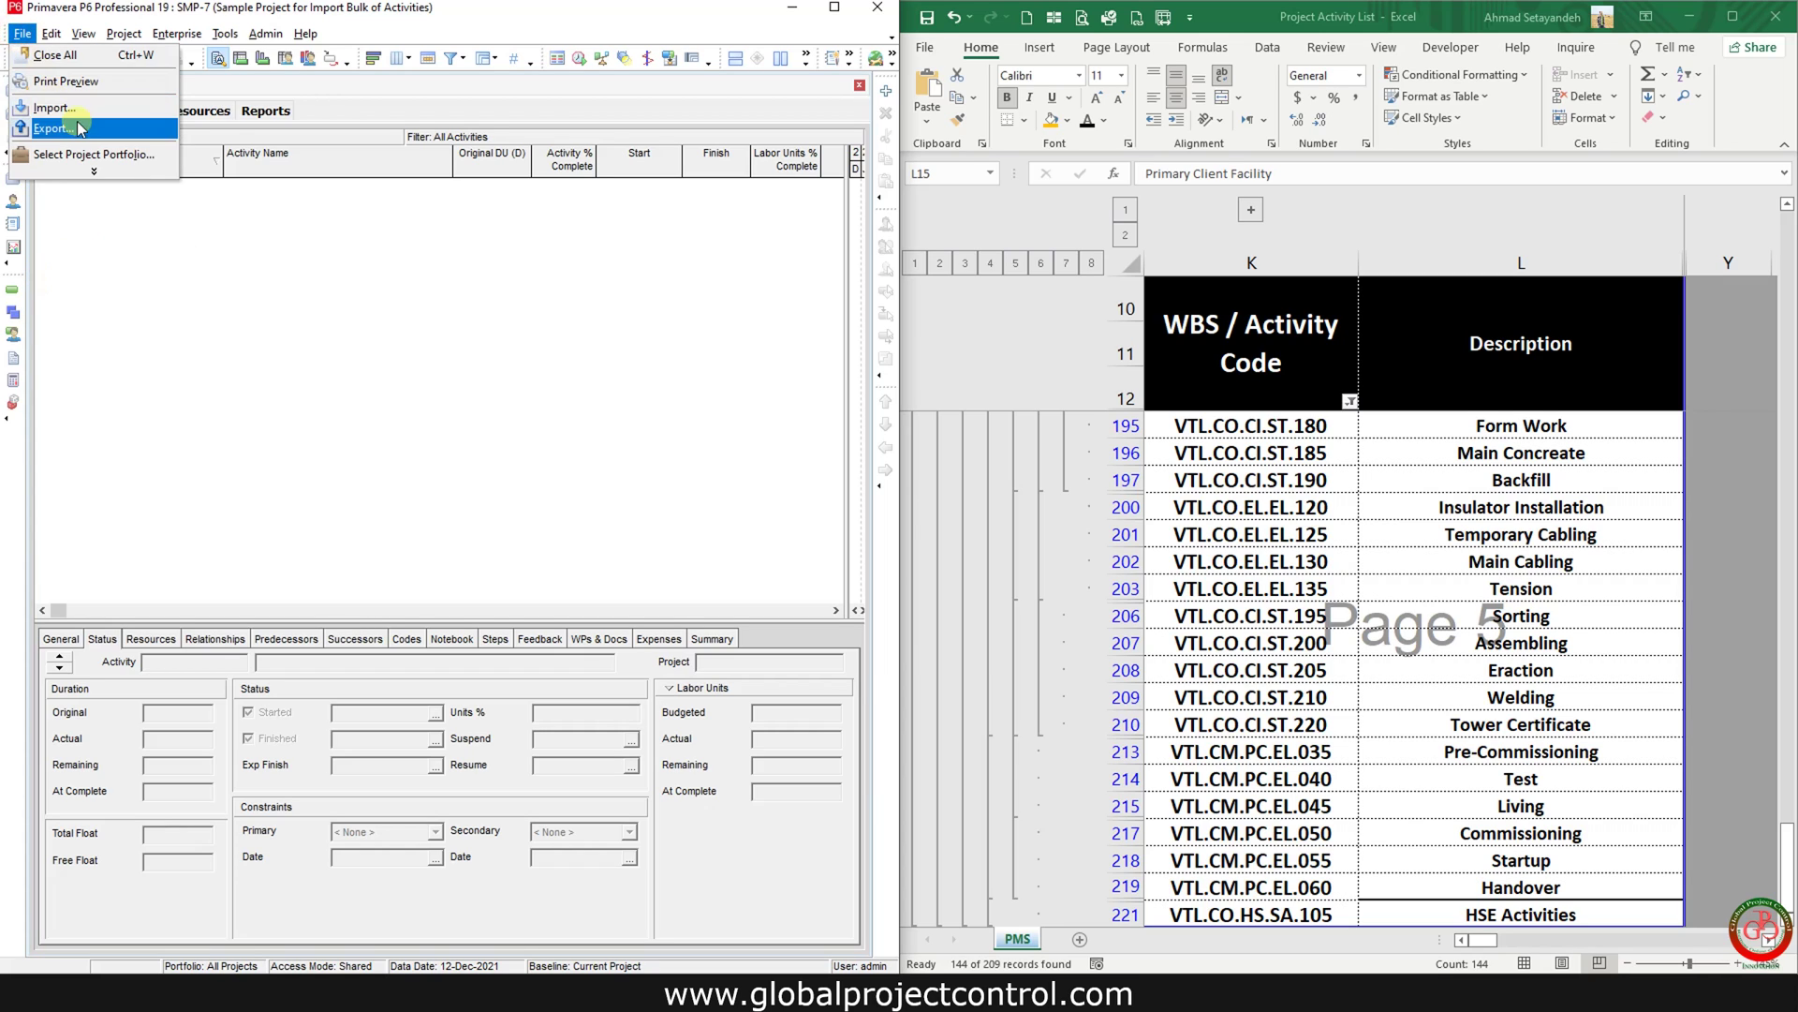
click(82, 131)
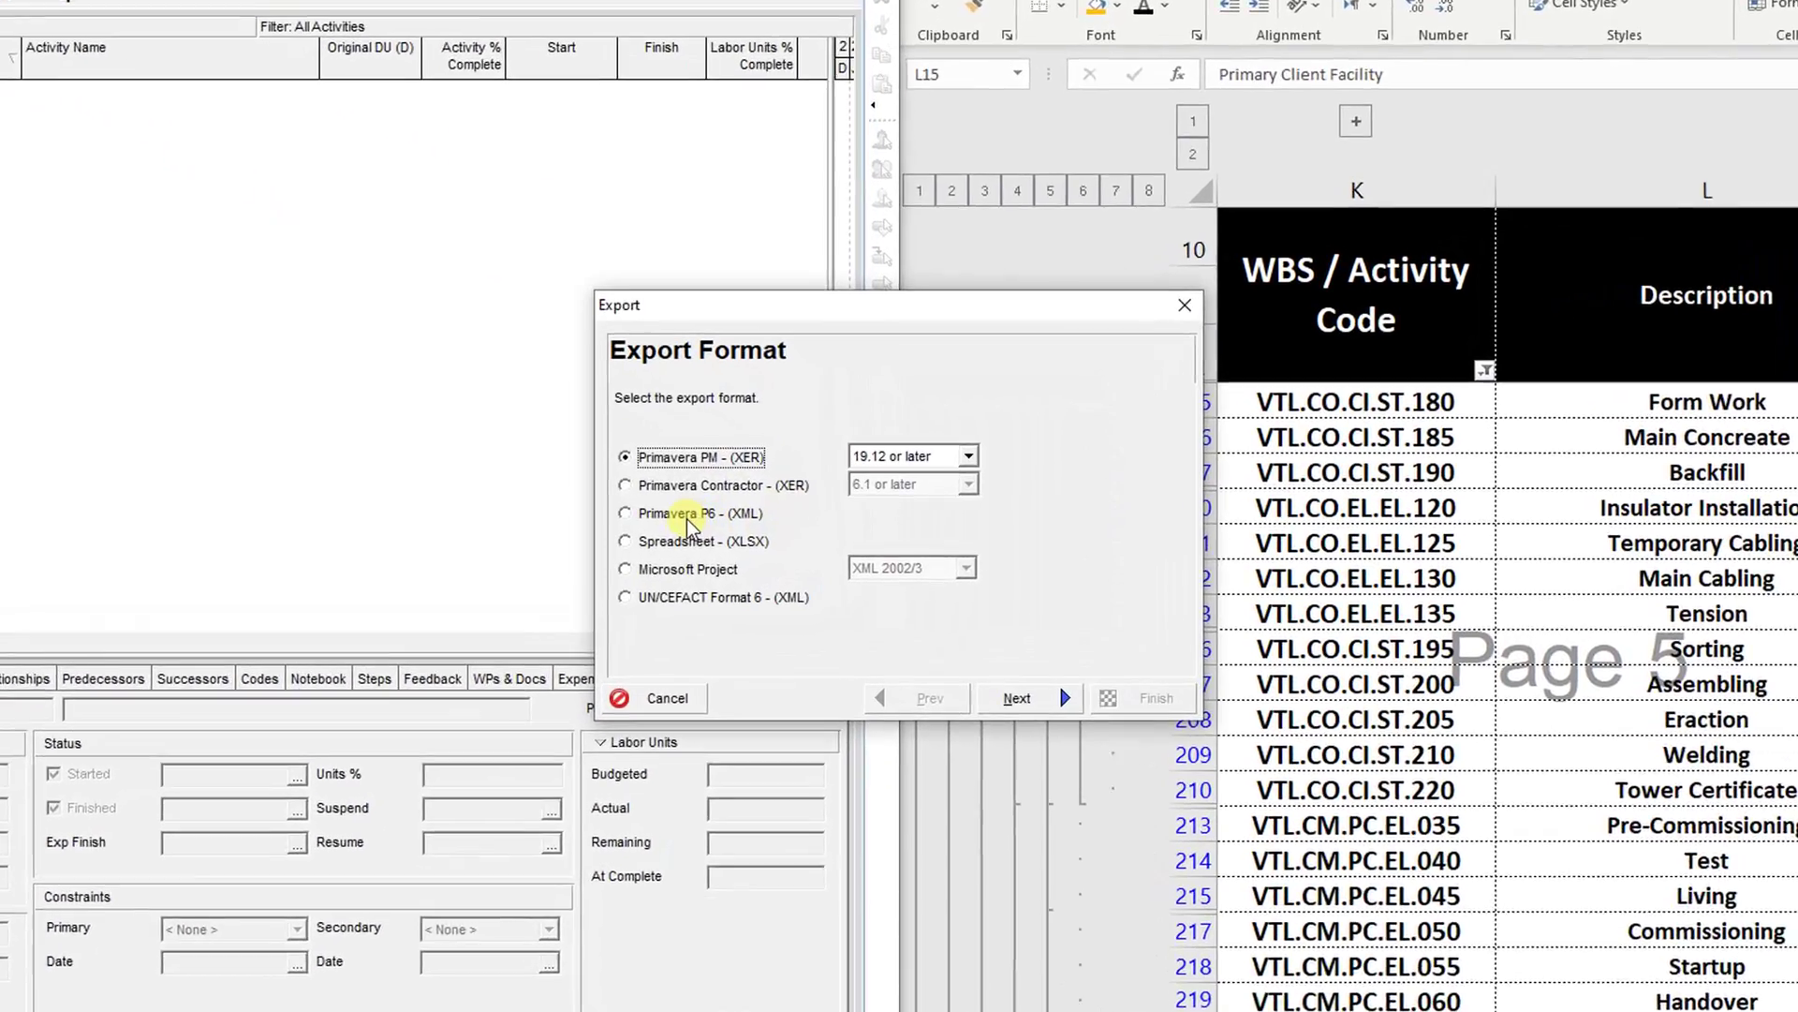
click(717, 534)
click(586, 557)
click(1101, 802)
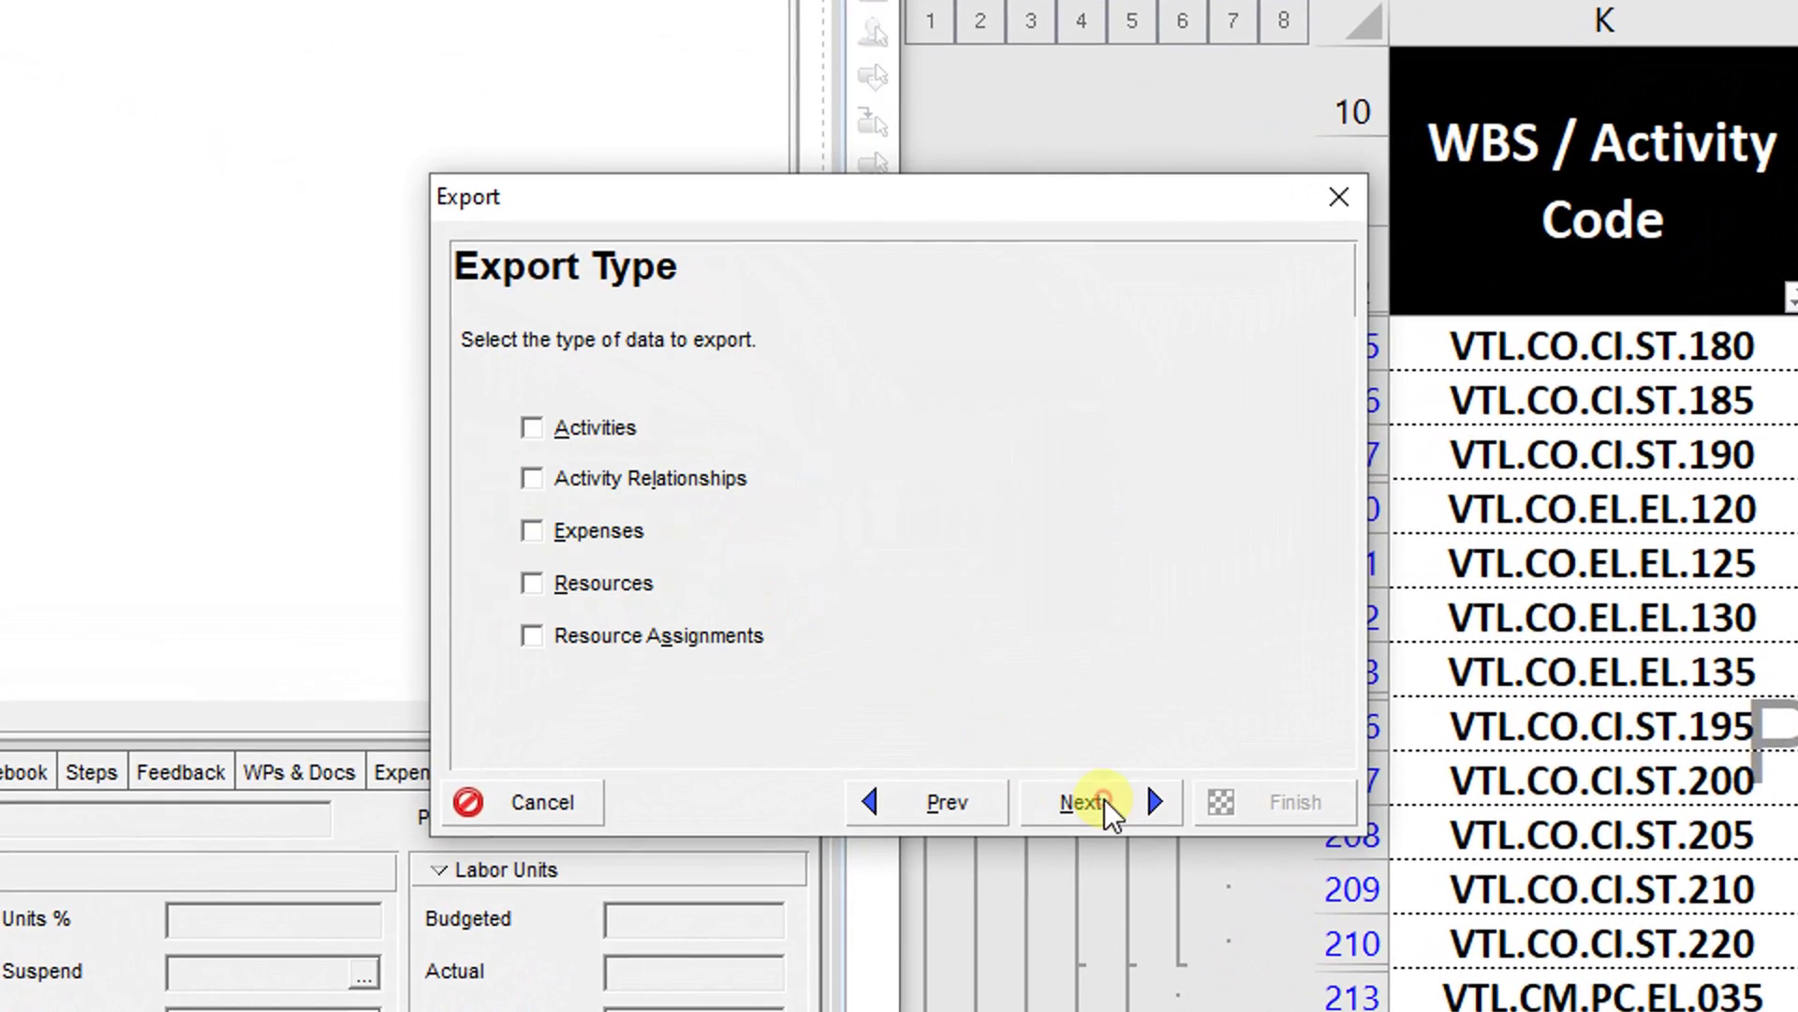
click(569, 430)
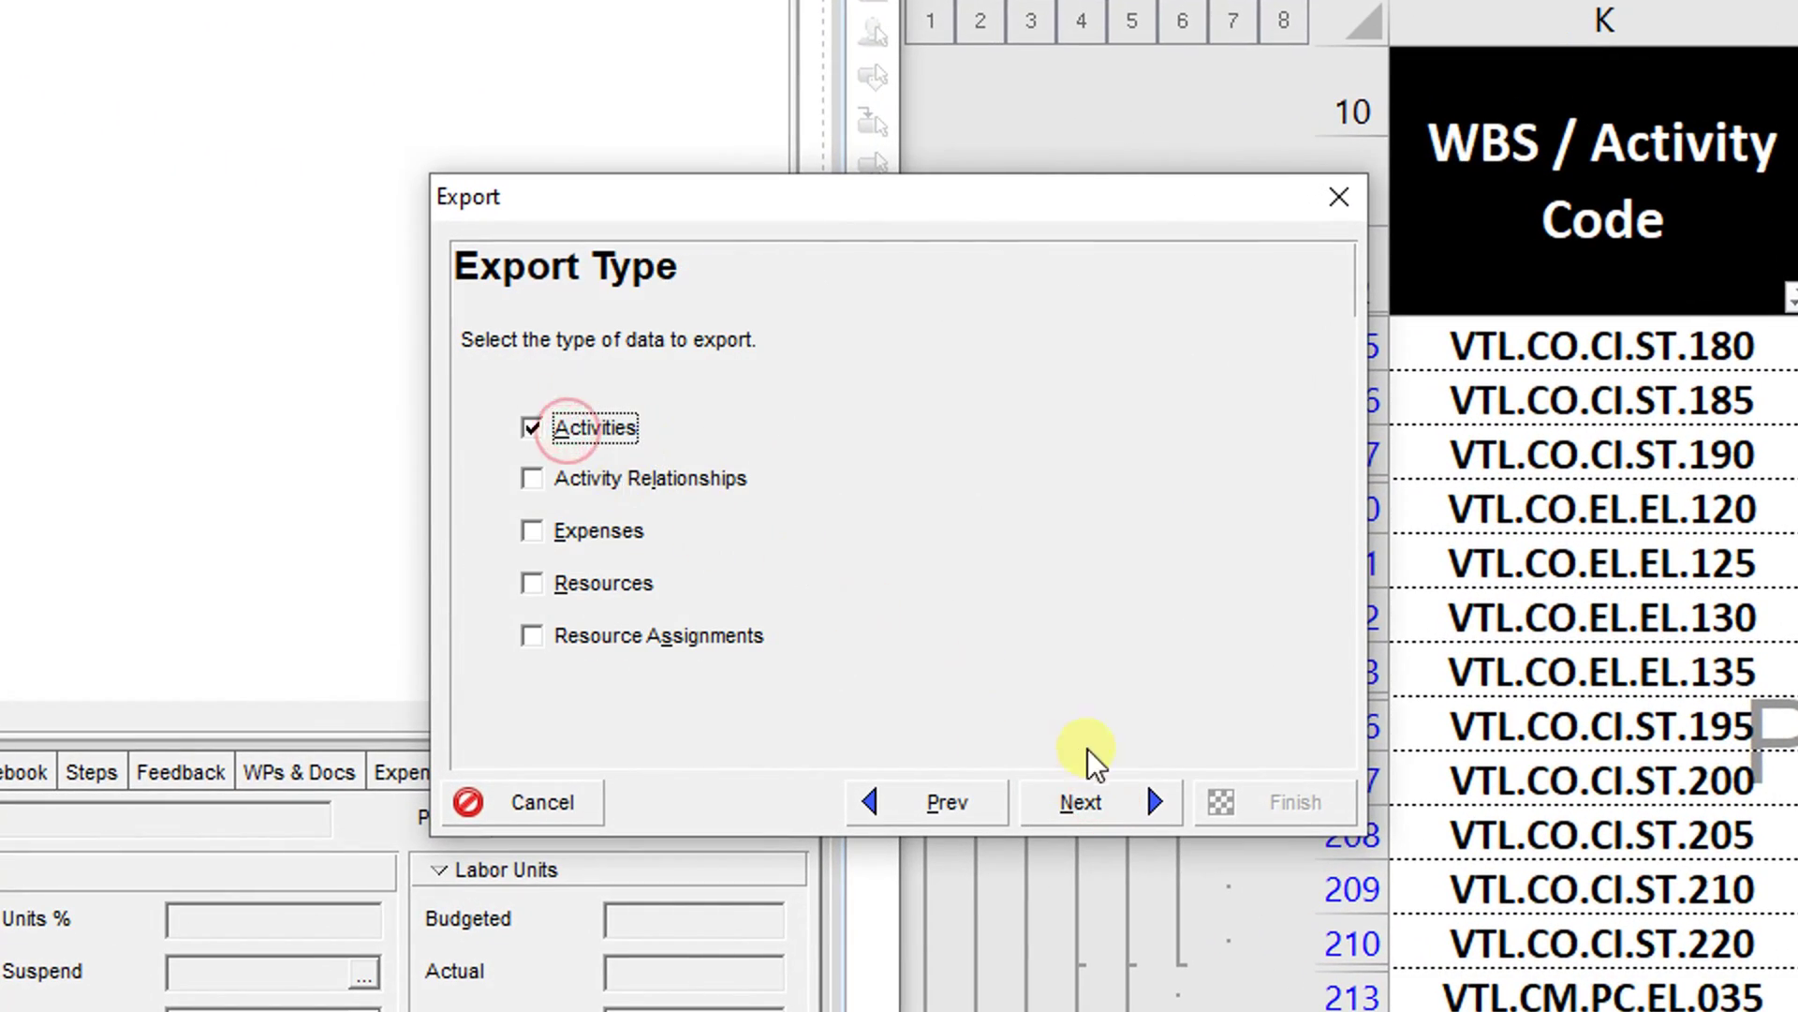
click(1100, 798)
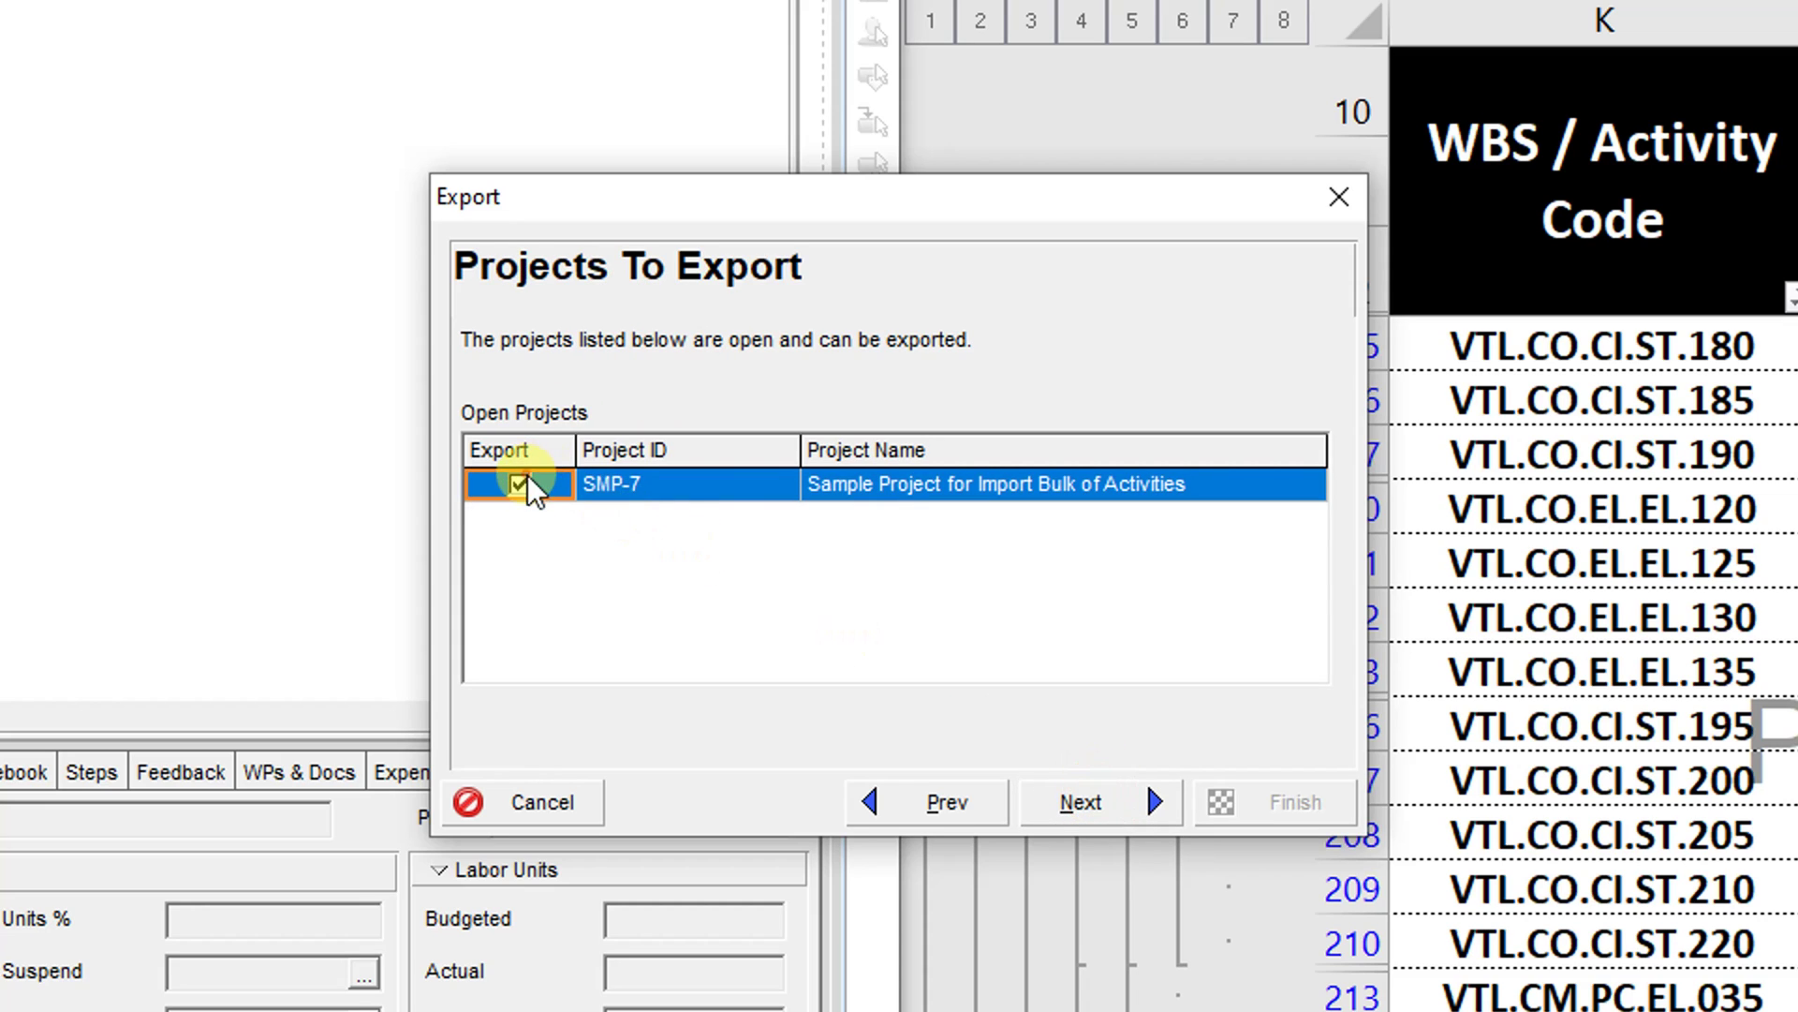
click(1115, 806)
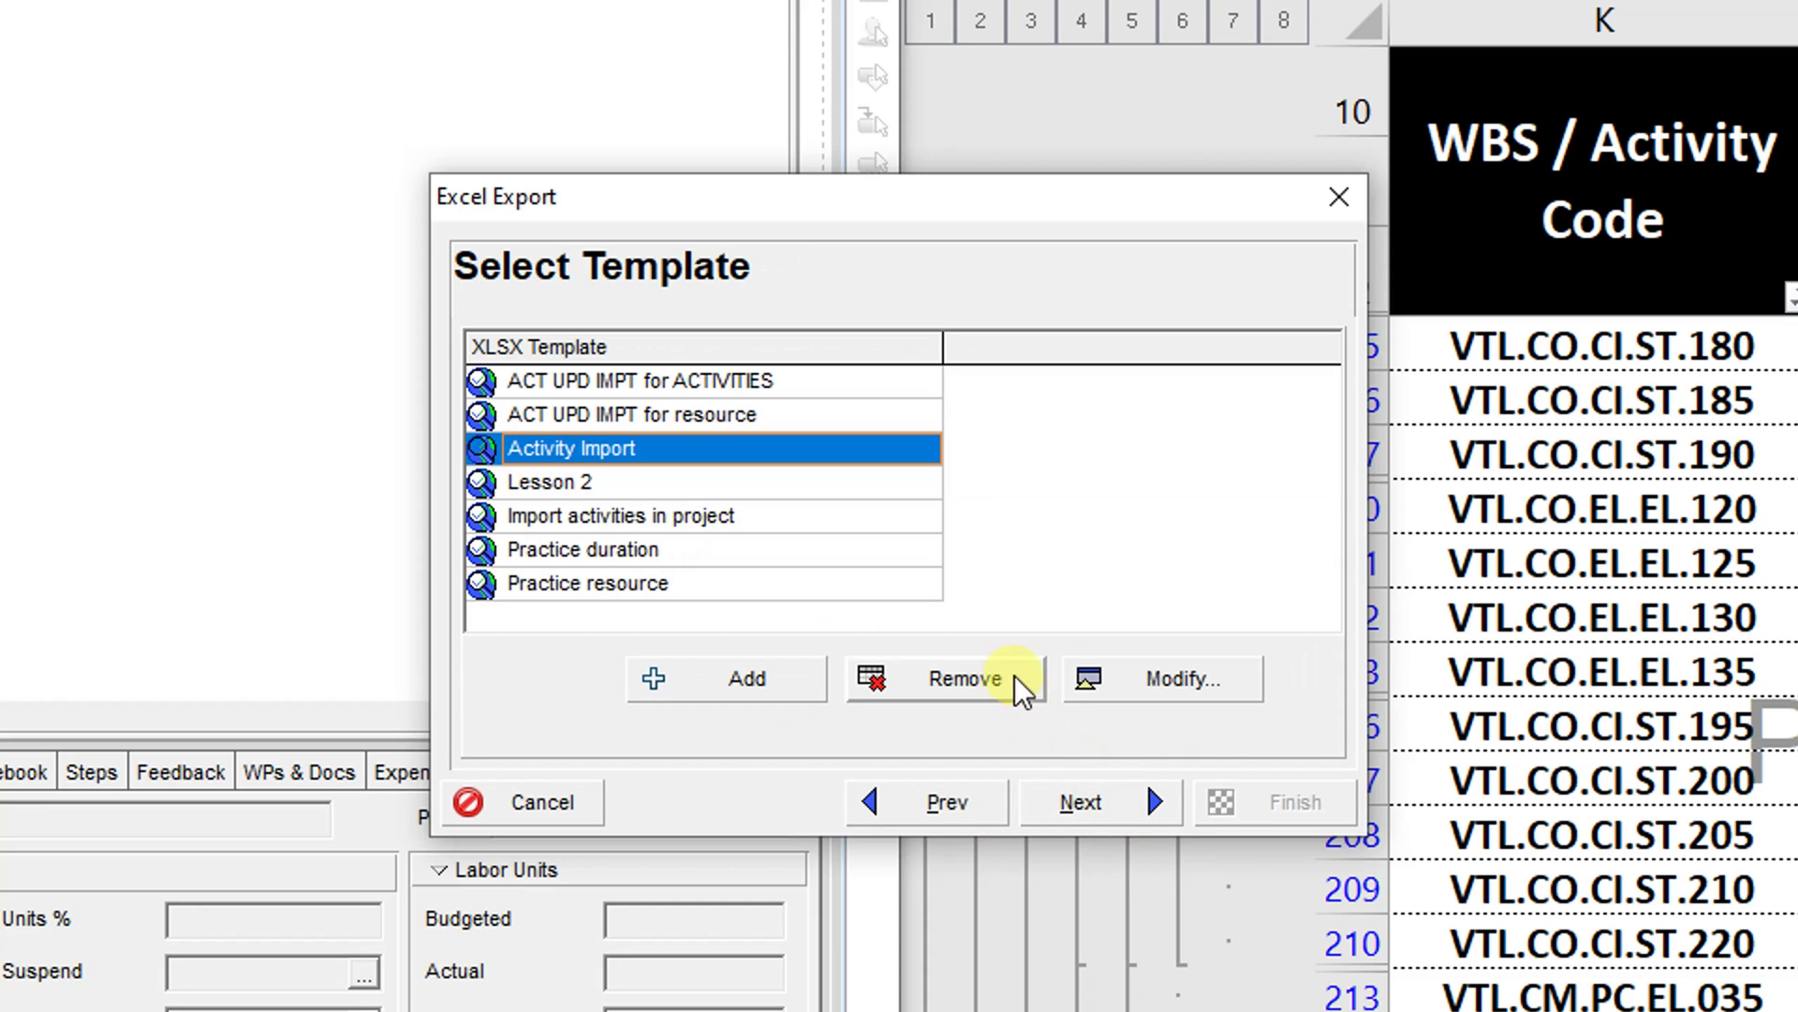
Step: Reduce the Activity Import template to Activity ID, Activity Status, WBS Code and Activity Name
click(1133, 682)
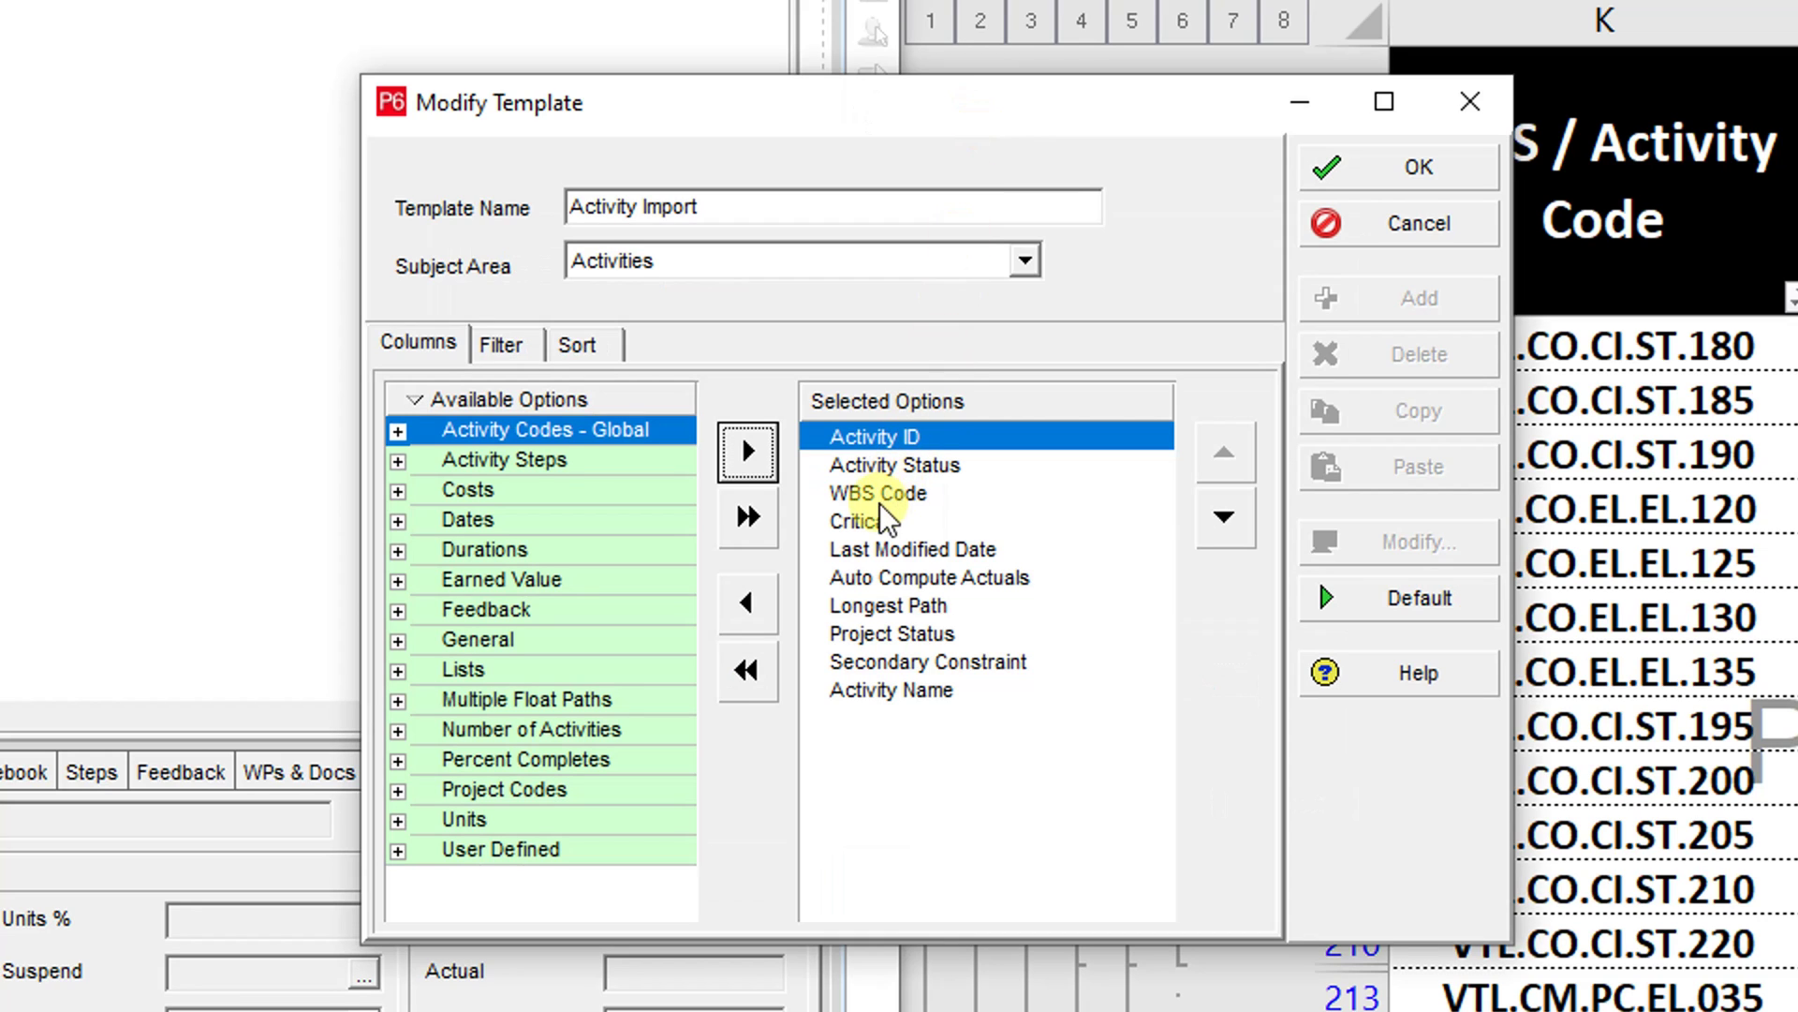
click(747, 668)
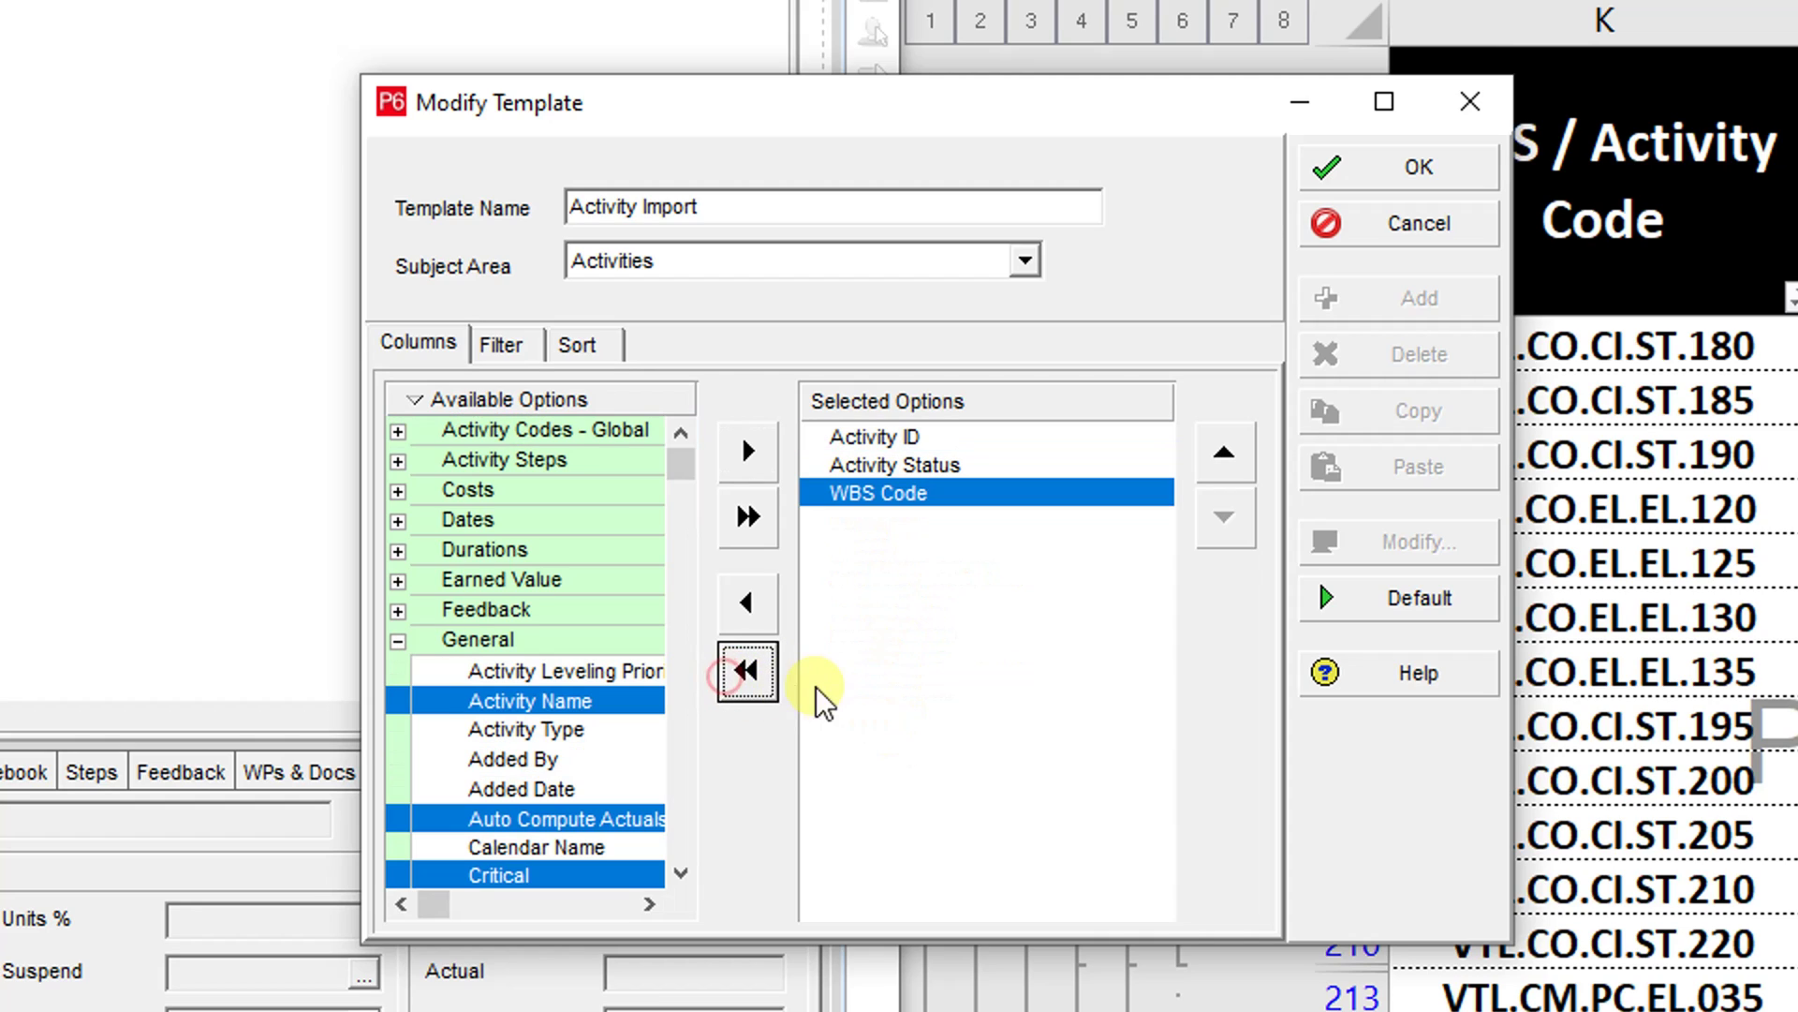
click(567, 757)
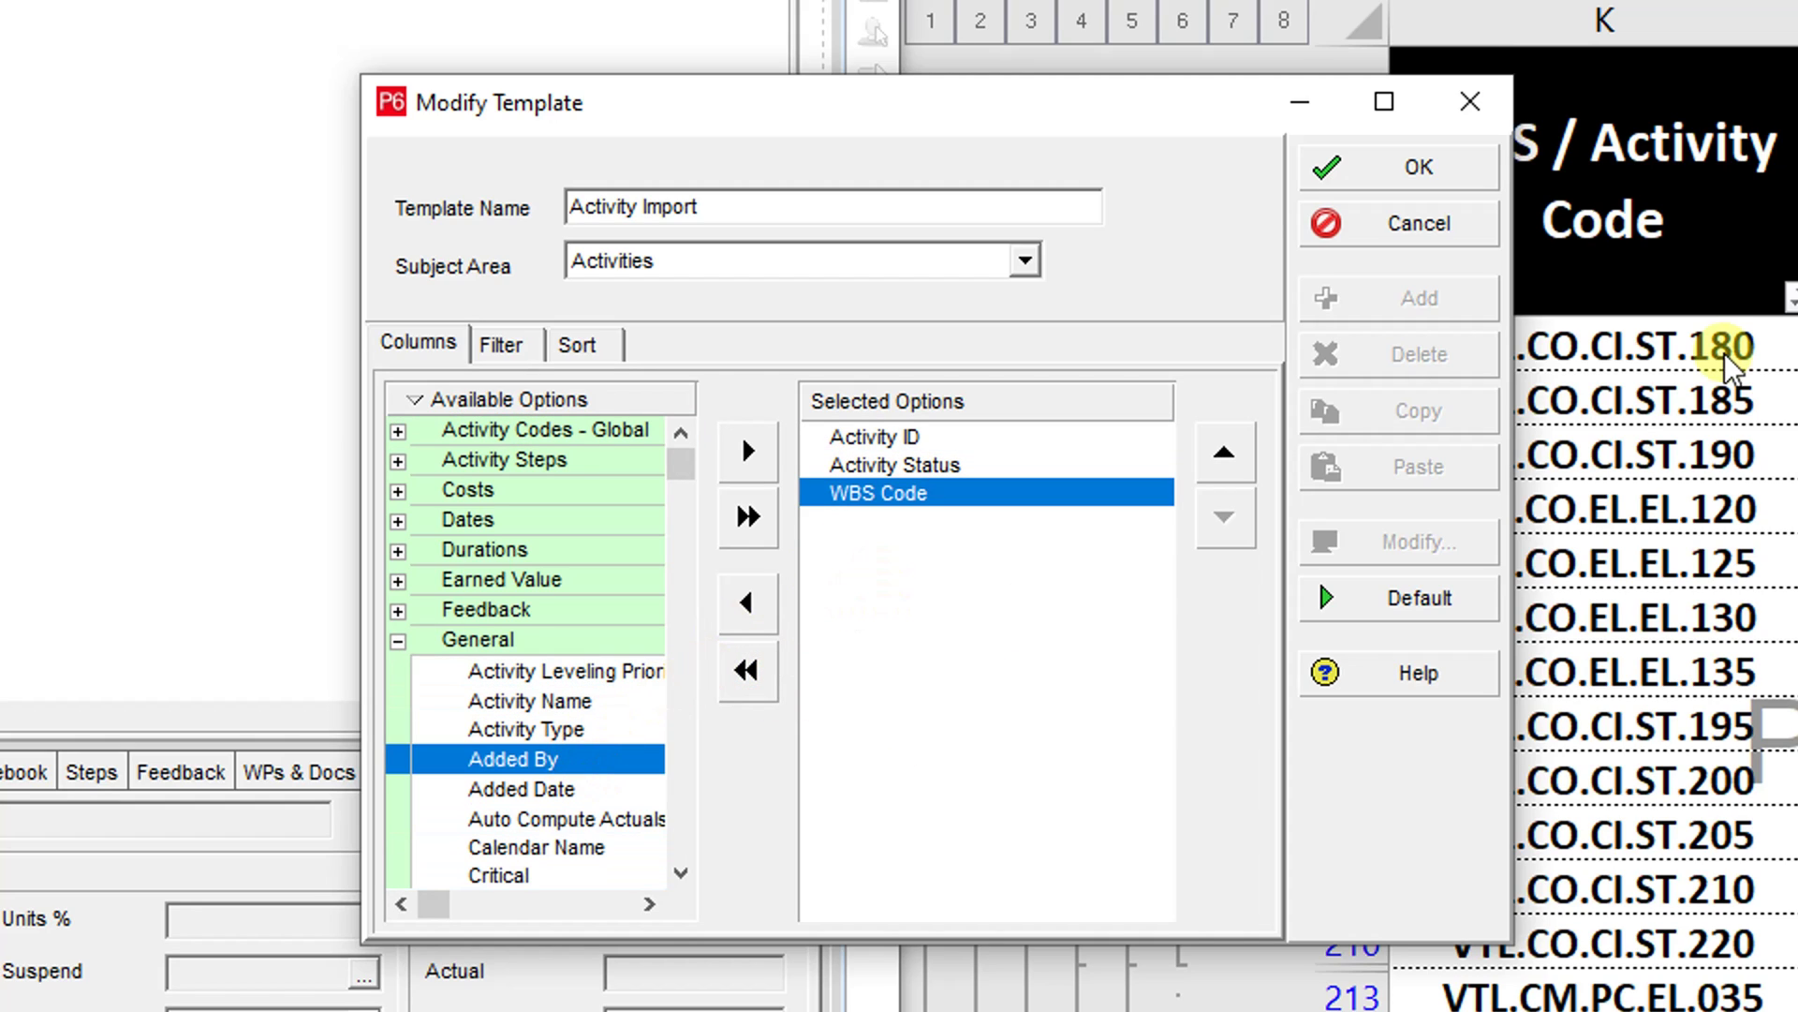
double_click(536, 702)
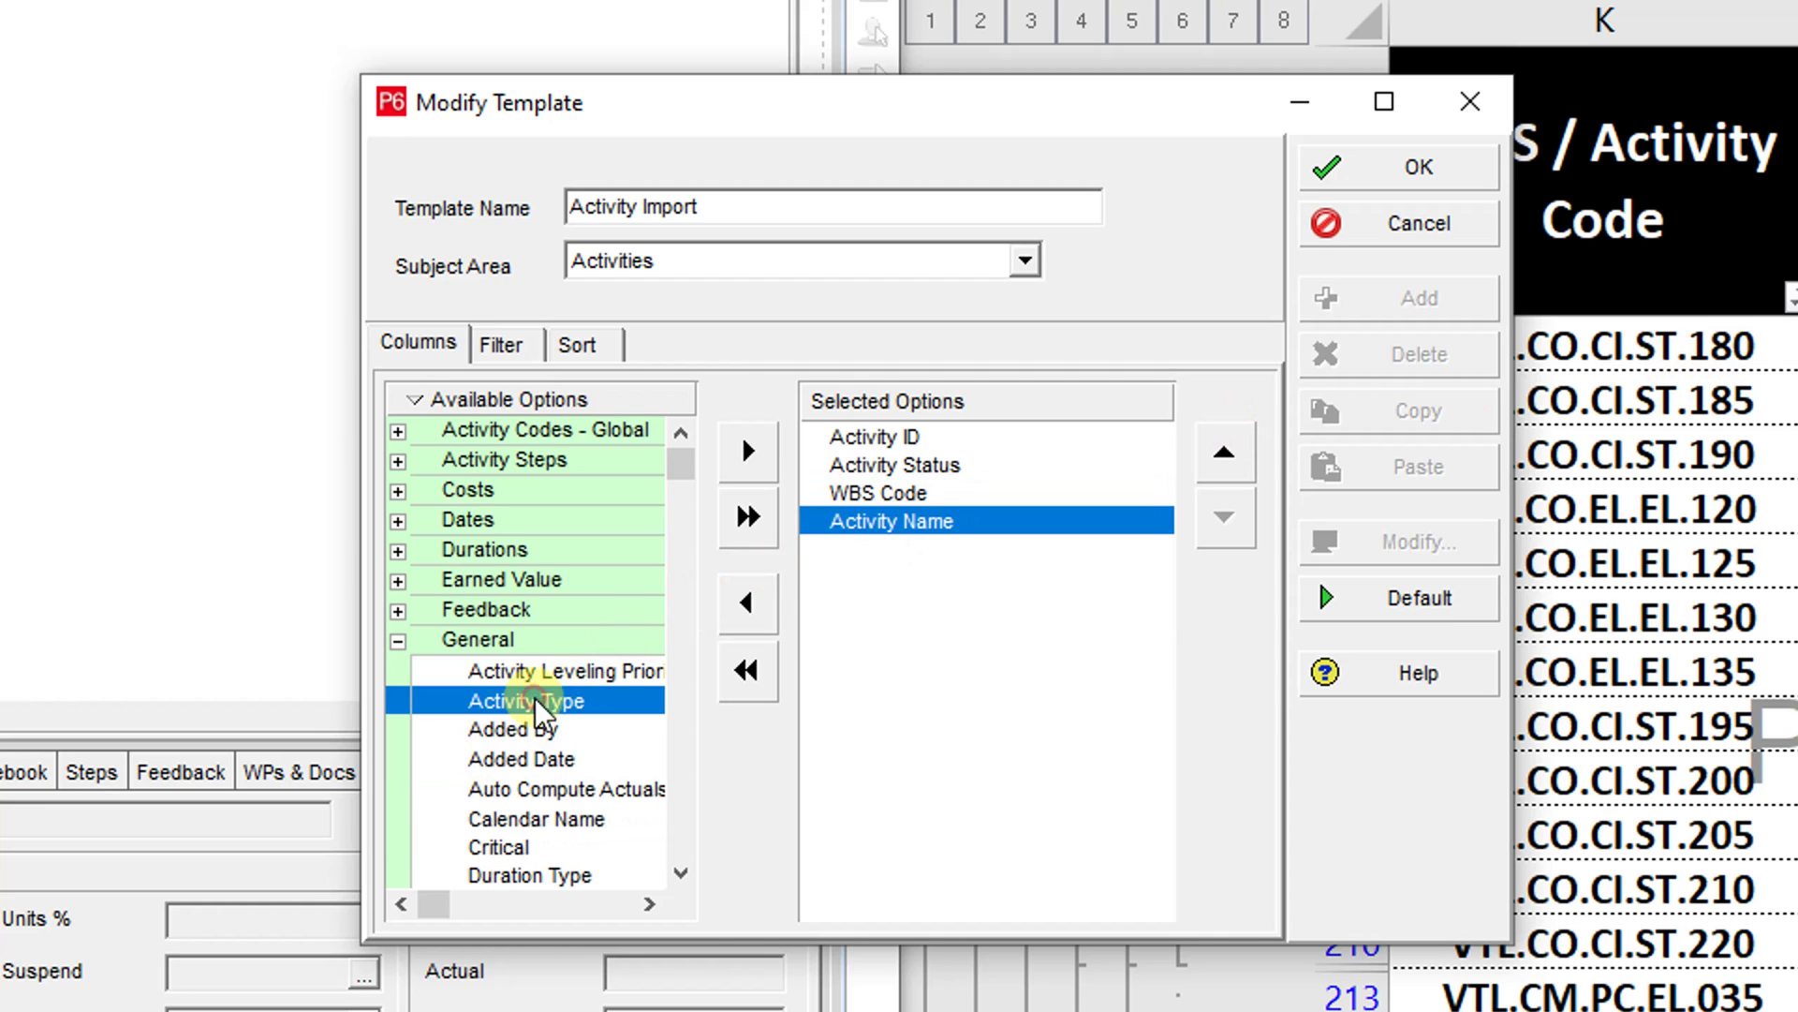
double_click(552, 639)
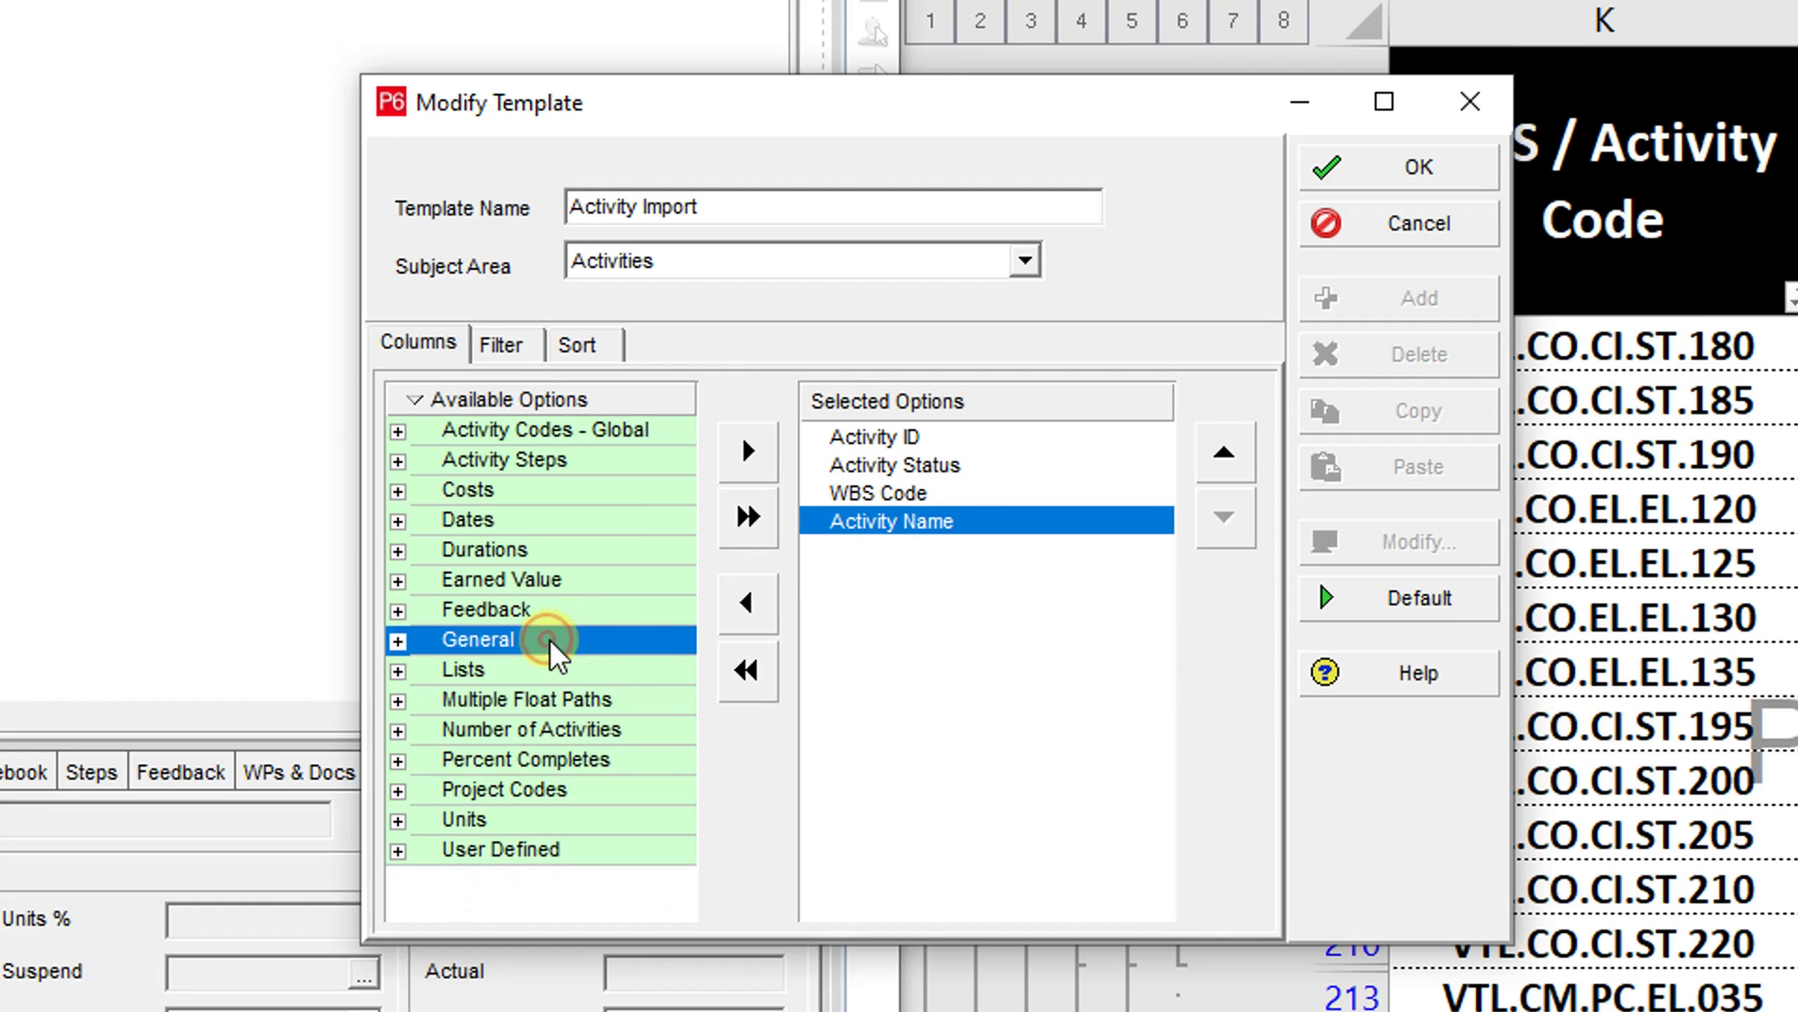
click(506, 343)
click(588, 347)
click(499, 346)
Step: Save the template changes and browse to the Desktop for the export file location
click(1424, 169)
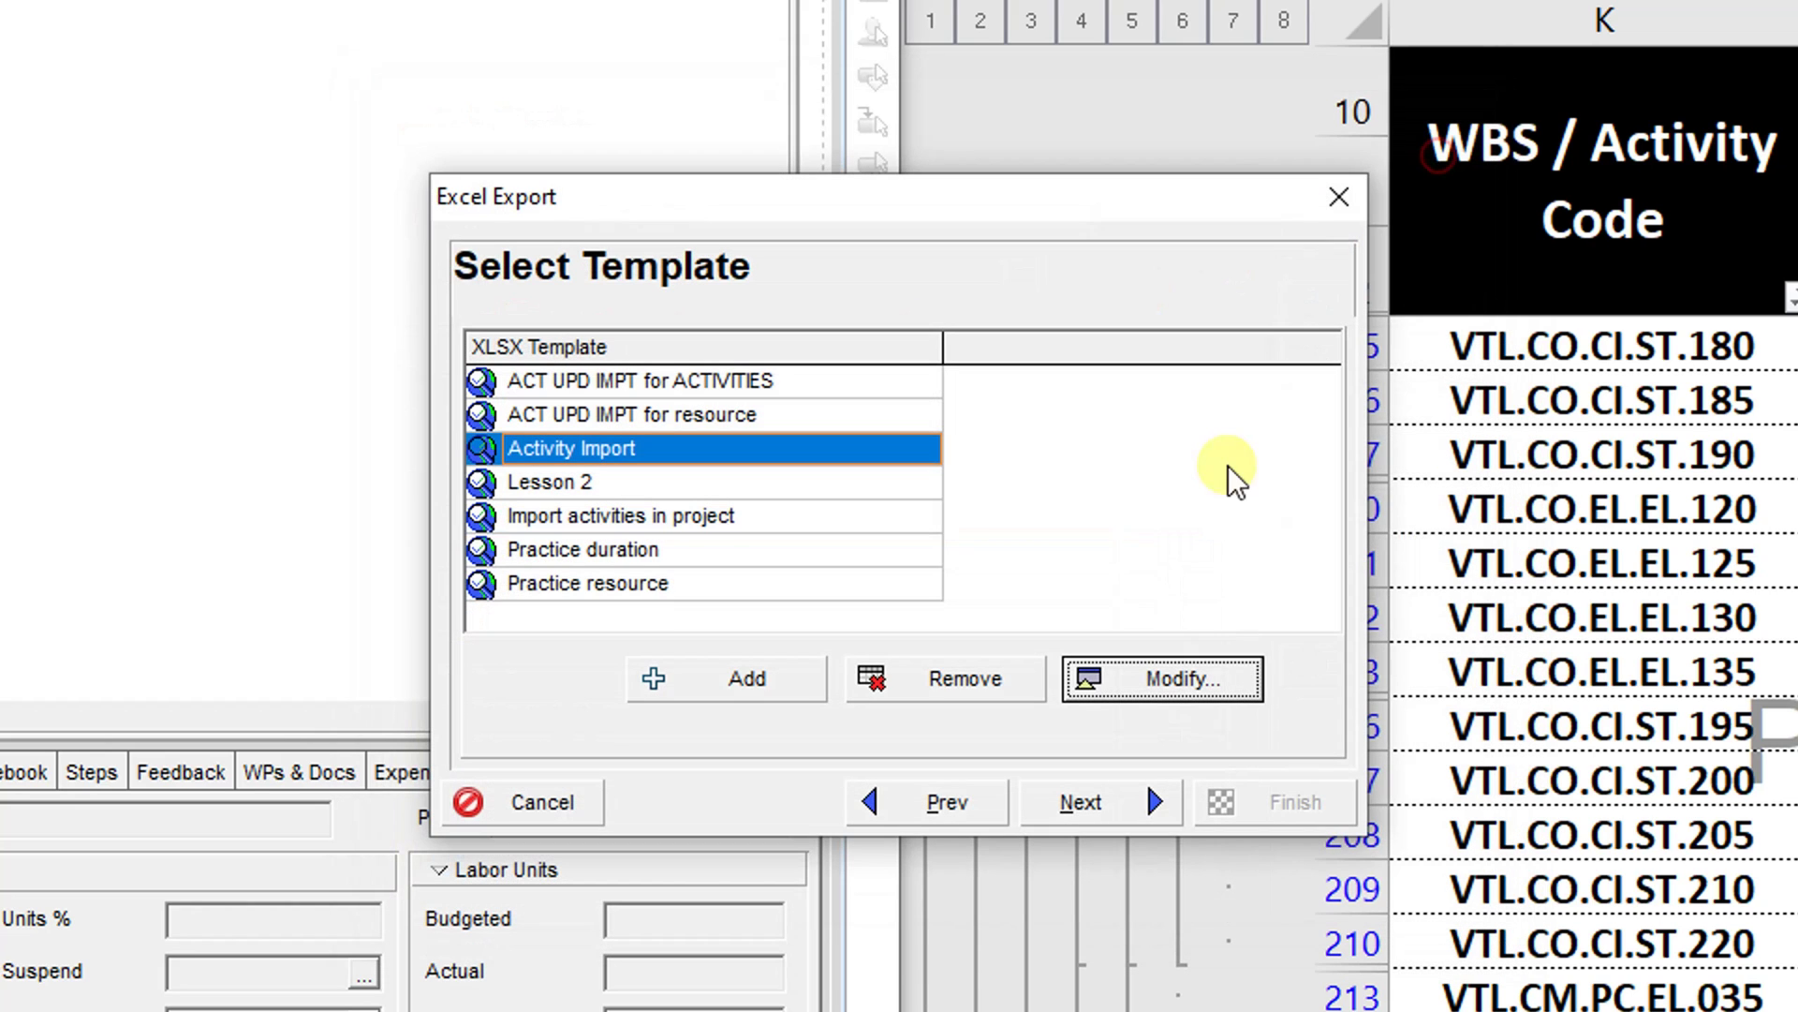
click(1138, 804)
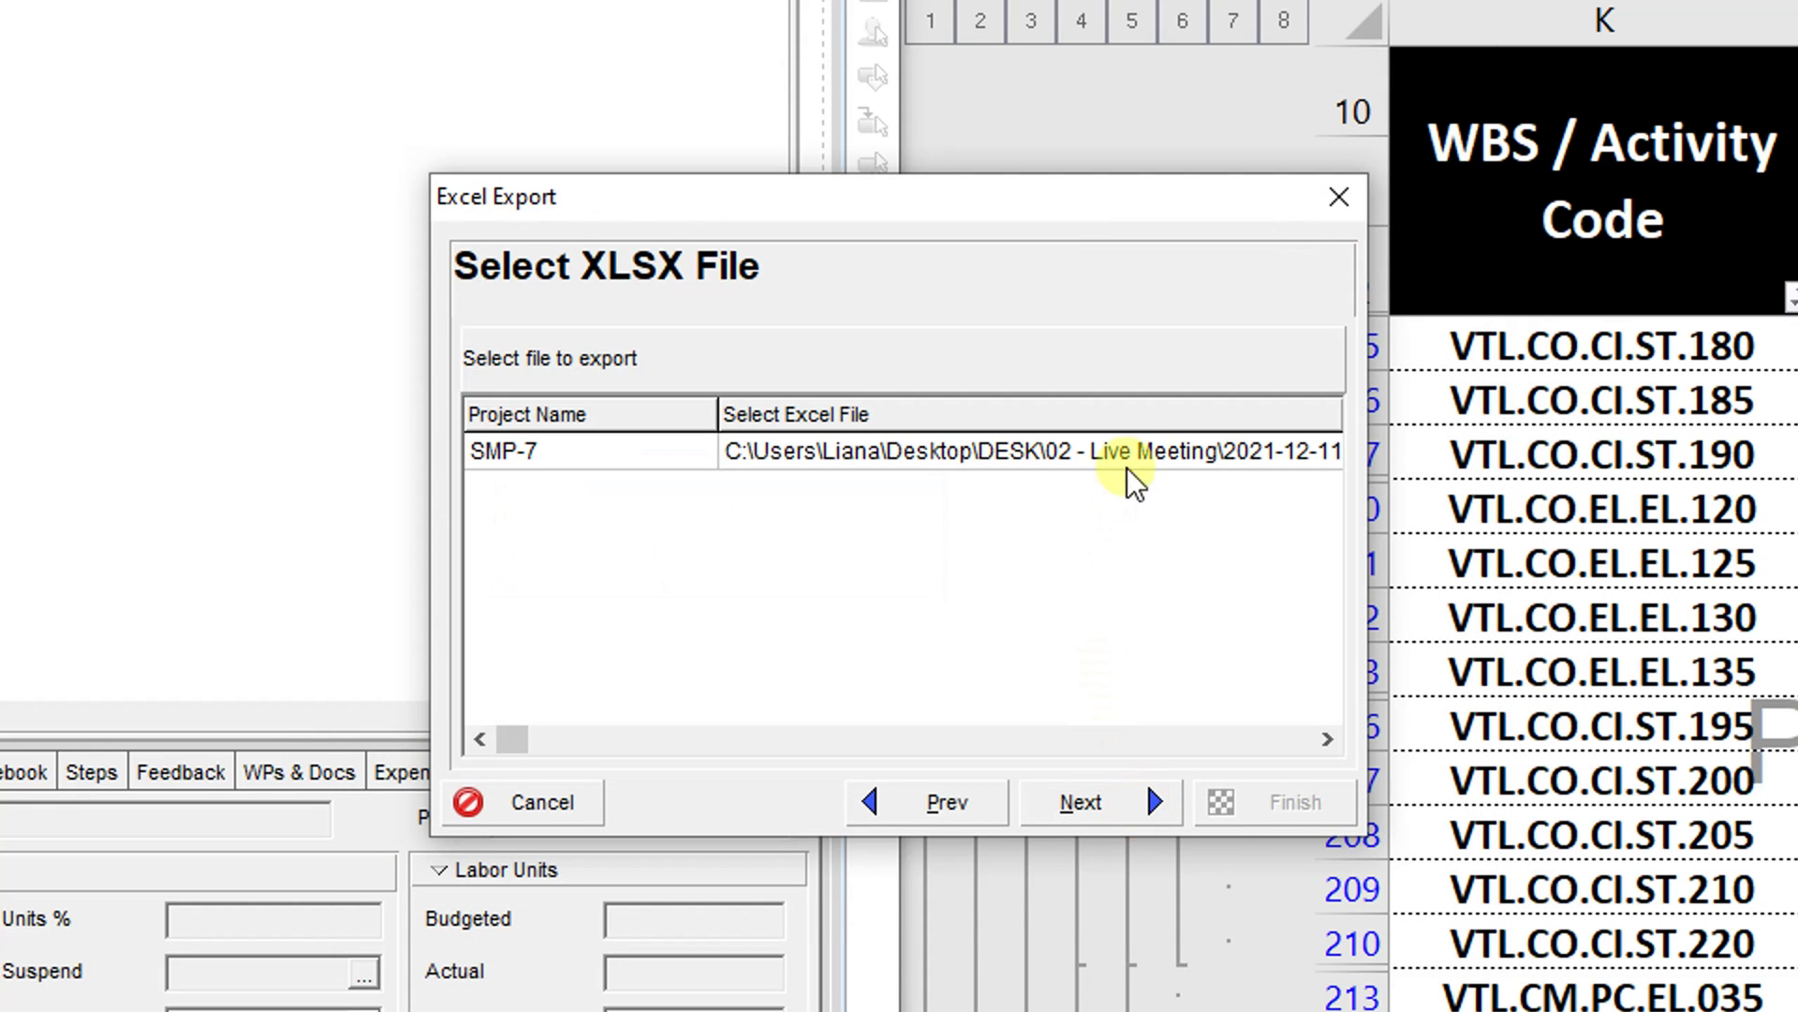
click(1132, 453)
click(1106, 455)
click(483, 182)
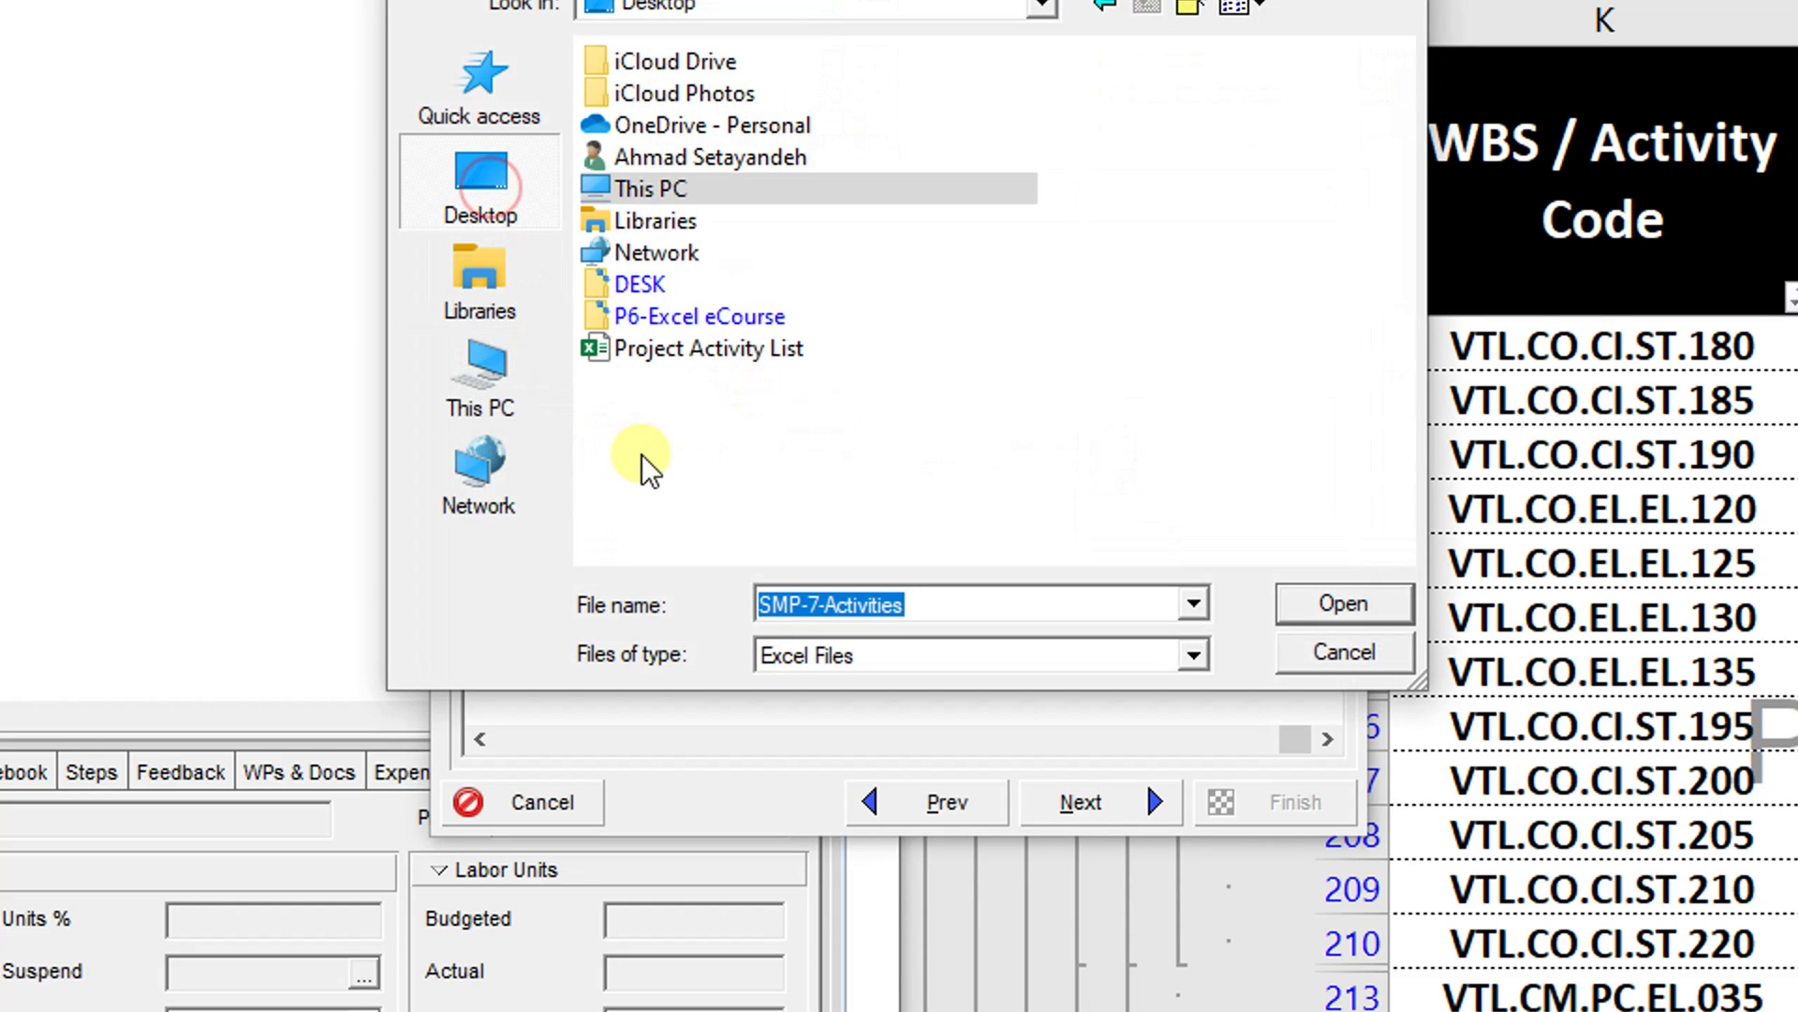
click(951, 611)
click(1329, 604)
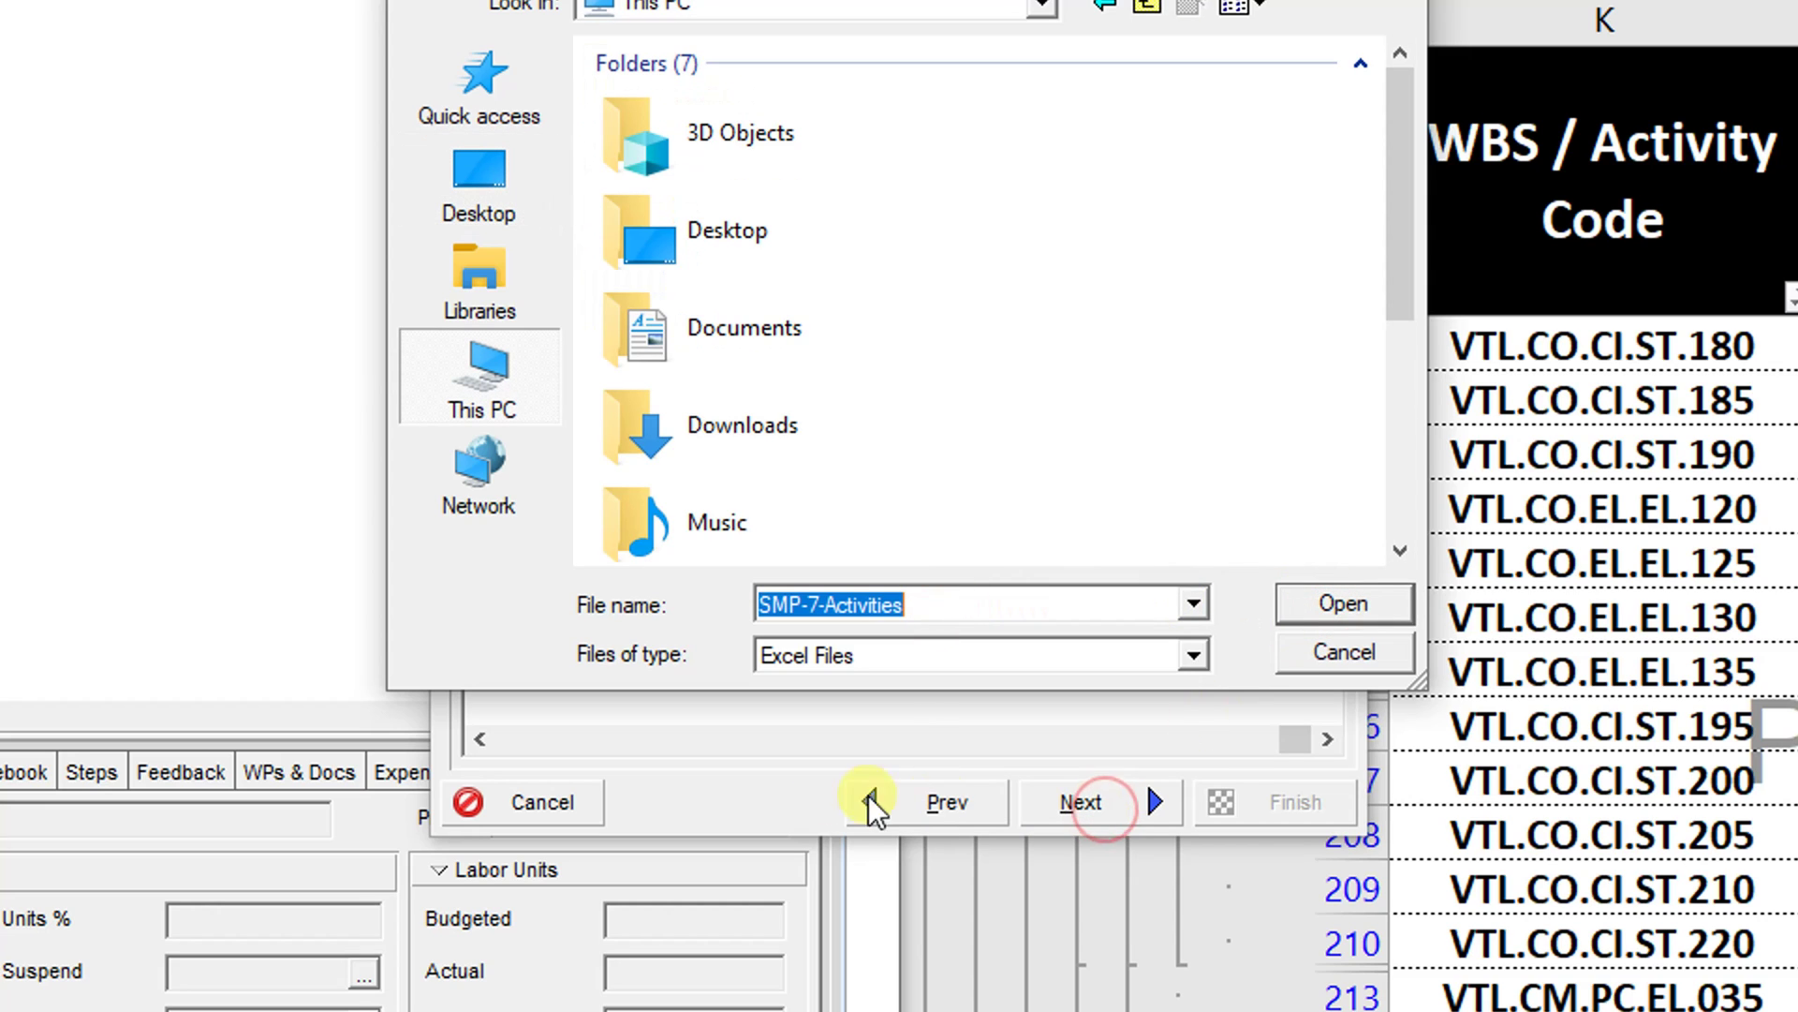
click(497, 198)
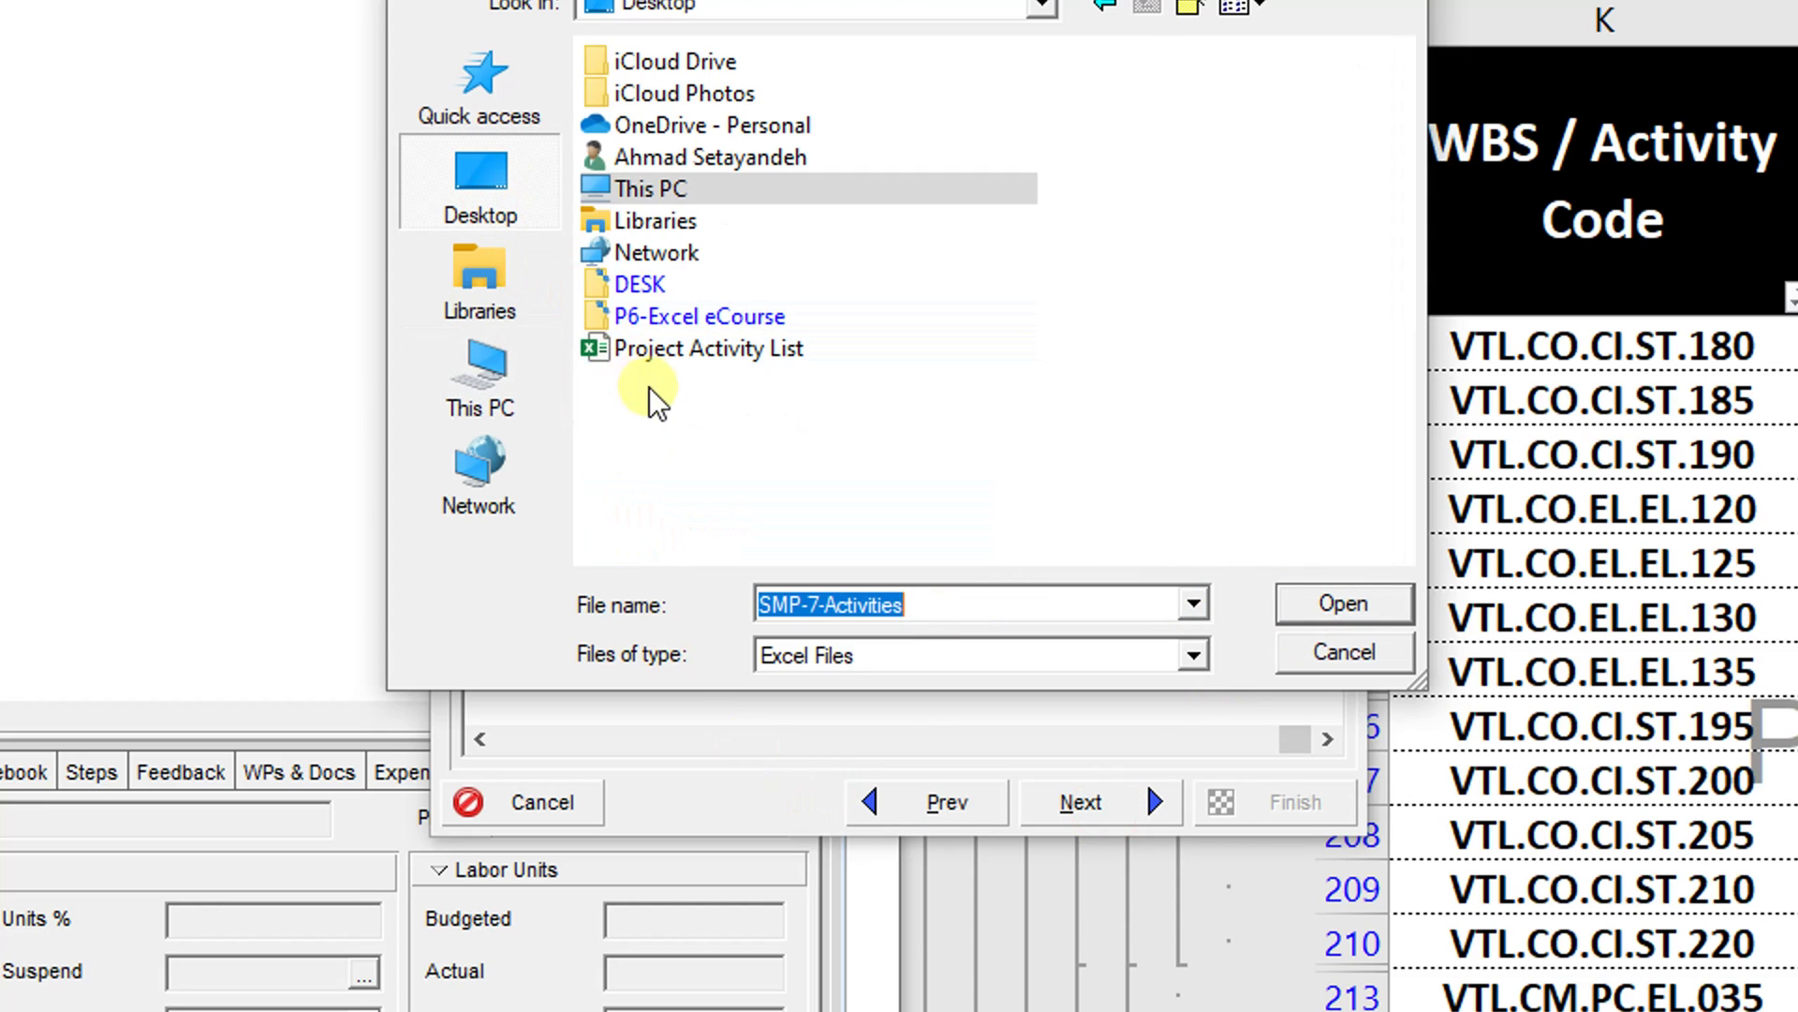
click(655, 391)
Step: Export SMP-7-Activities.xlsx into a new Desktop folder and close the result message
click(1182, 11)
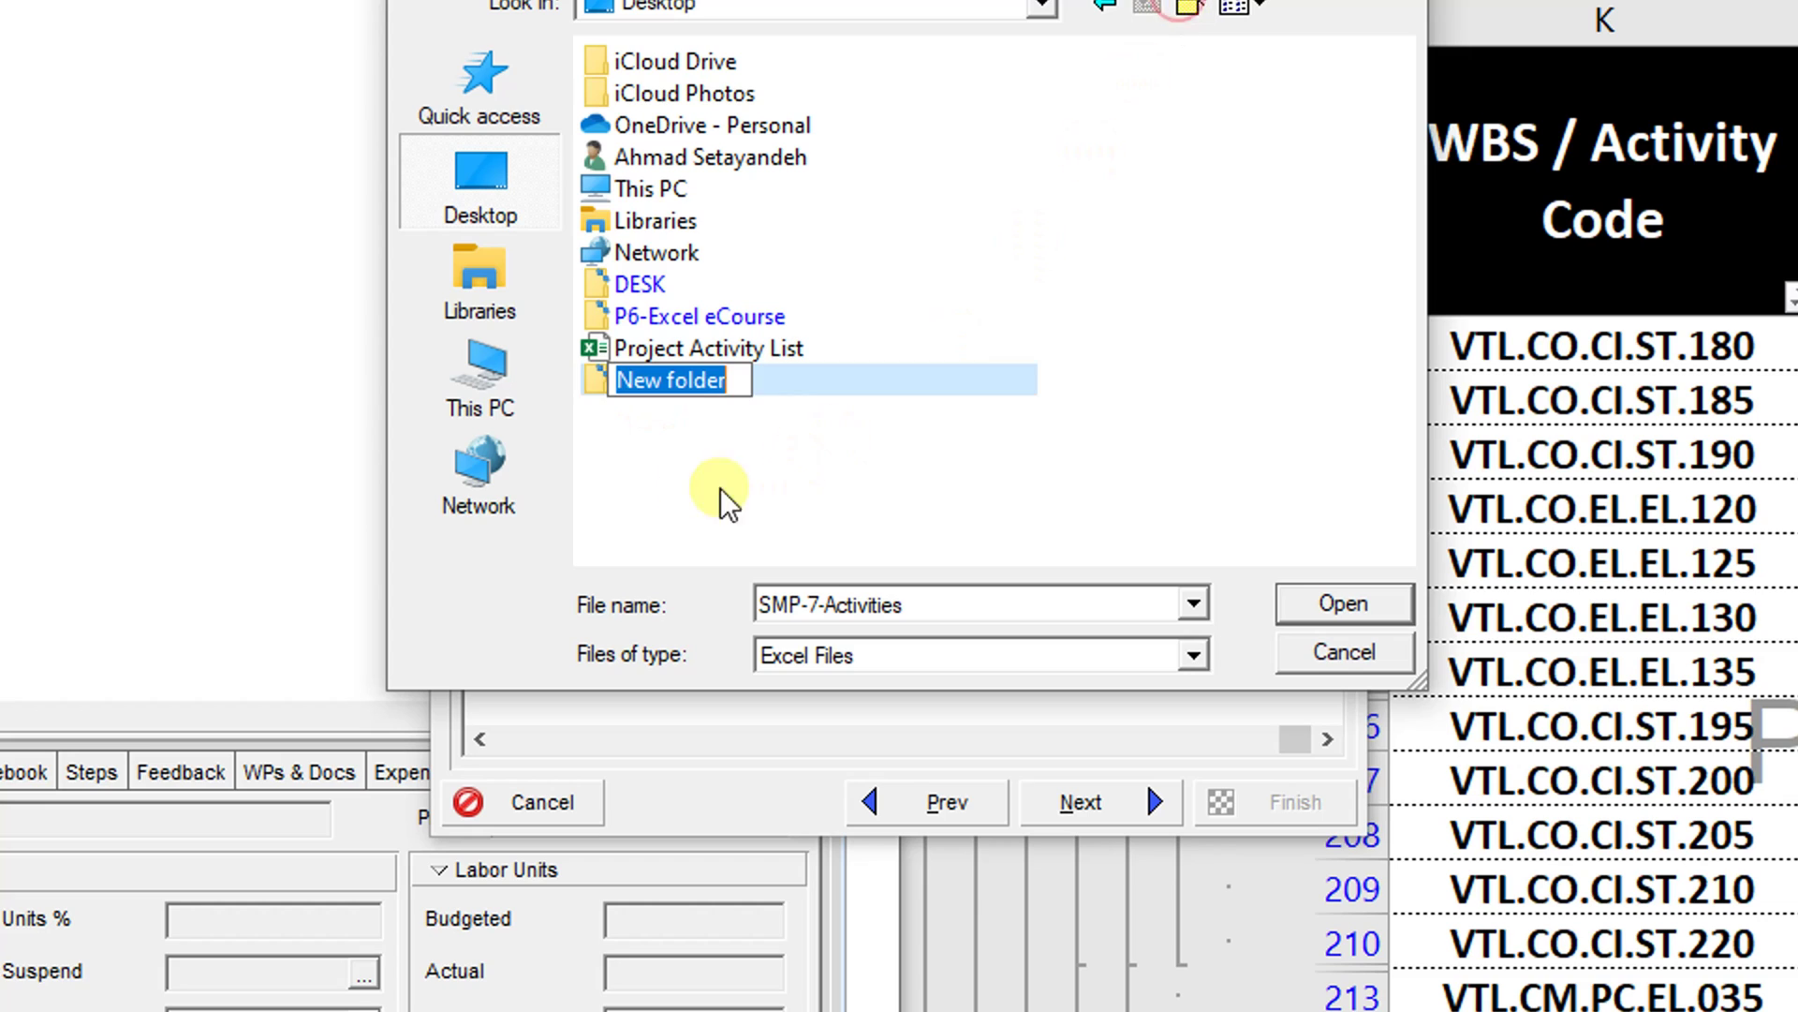
click(600, 381)
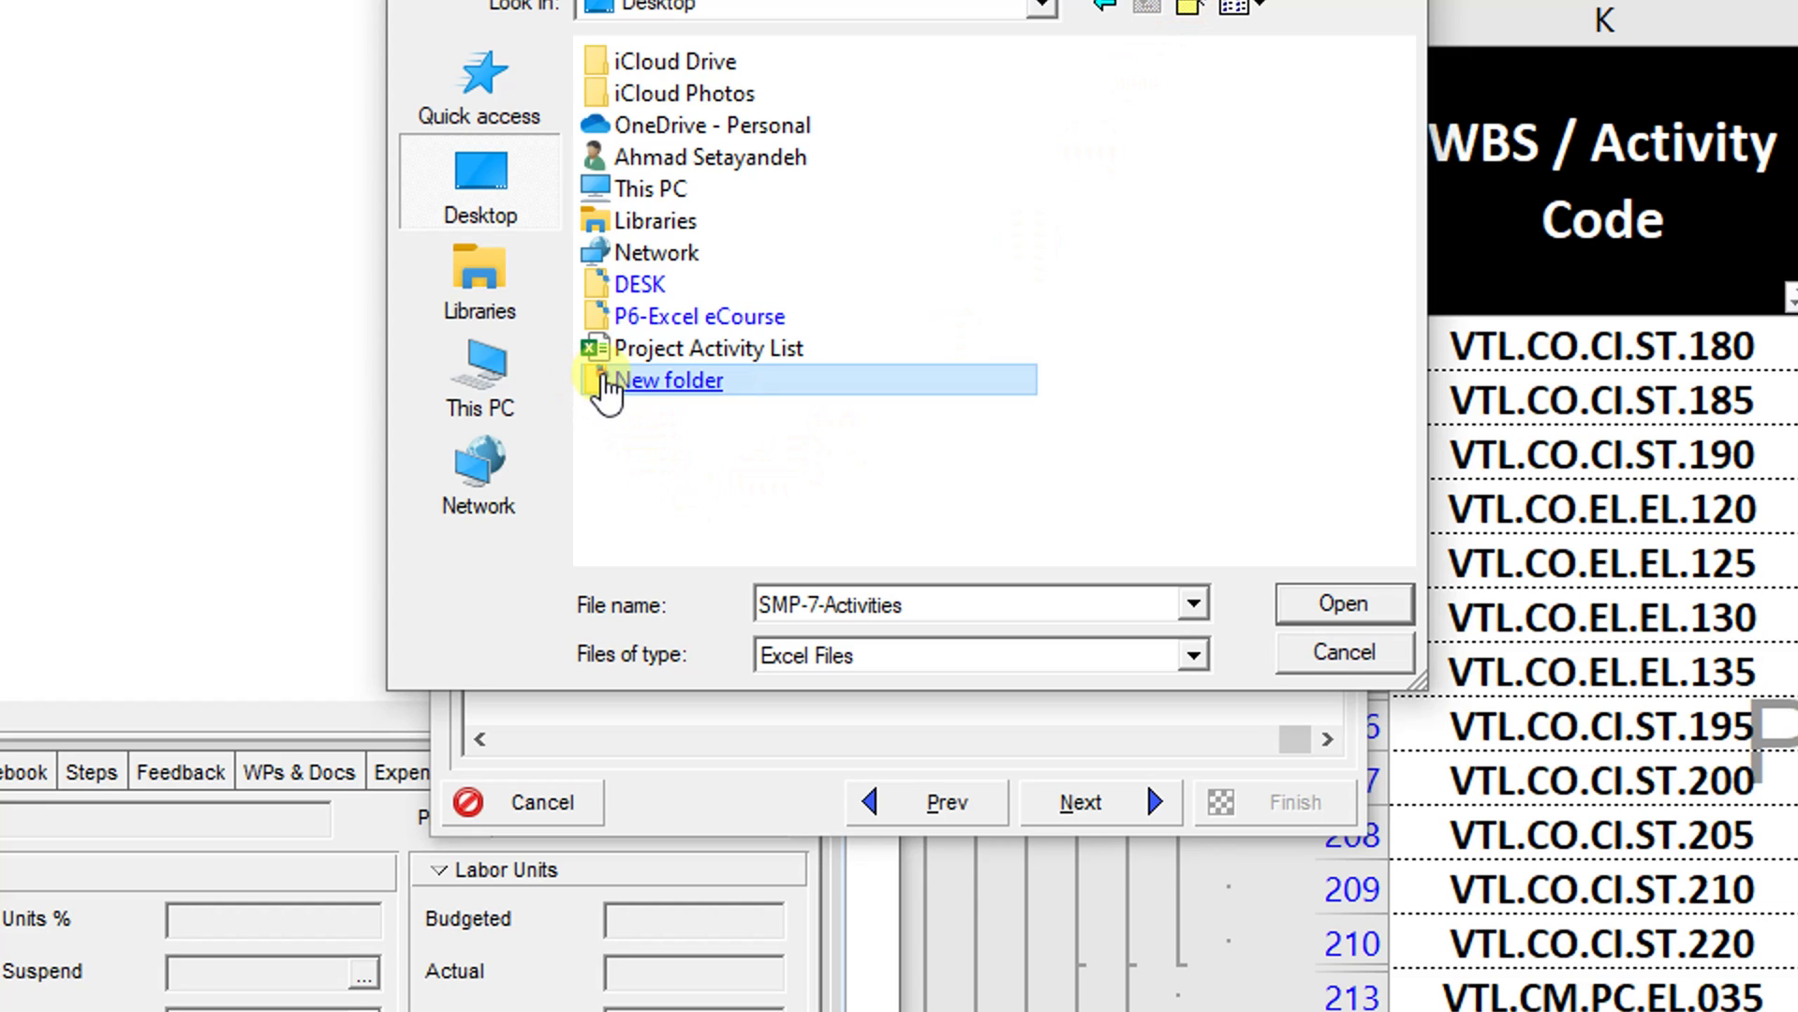
click(1288, 600)
click(1323, 600)
click(1104, 811)
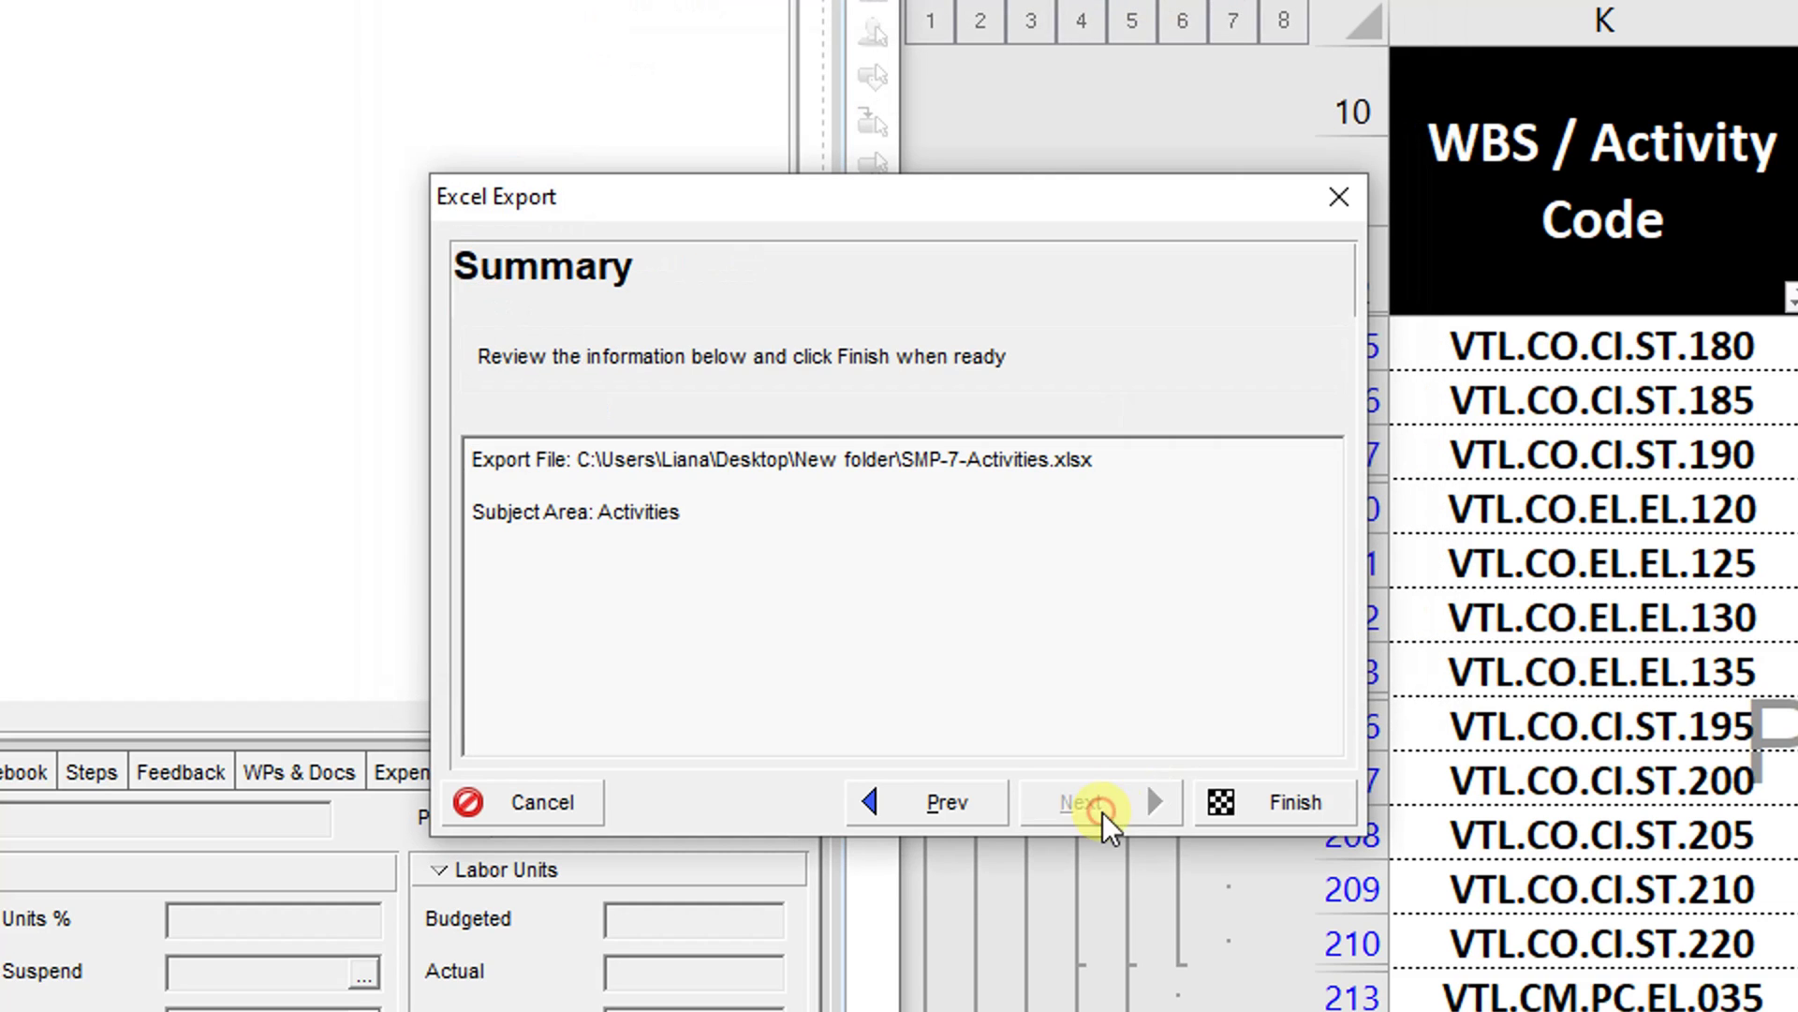
click(1248, 802)
click(1249, 802)
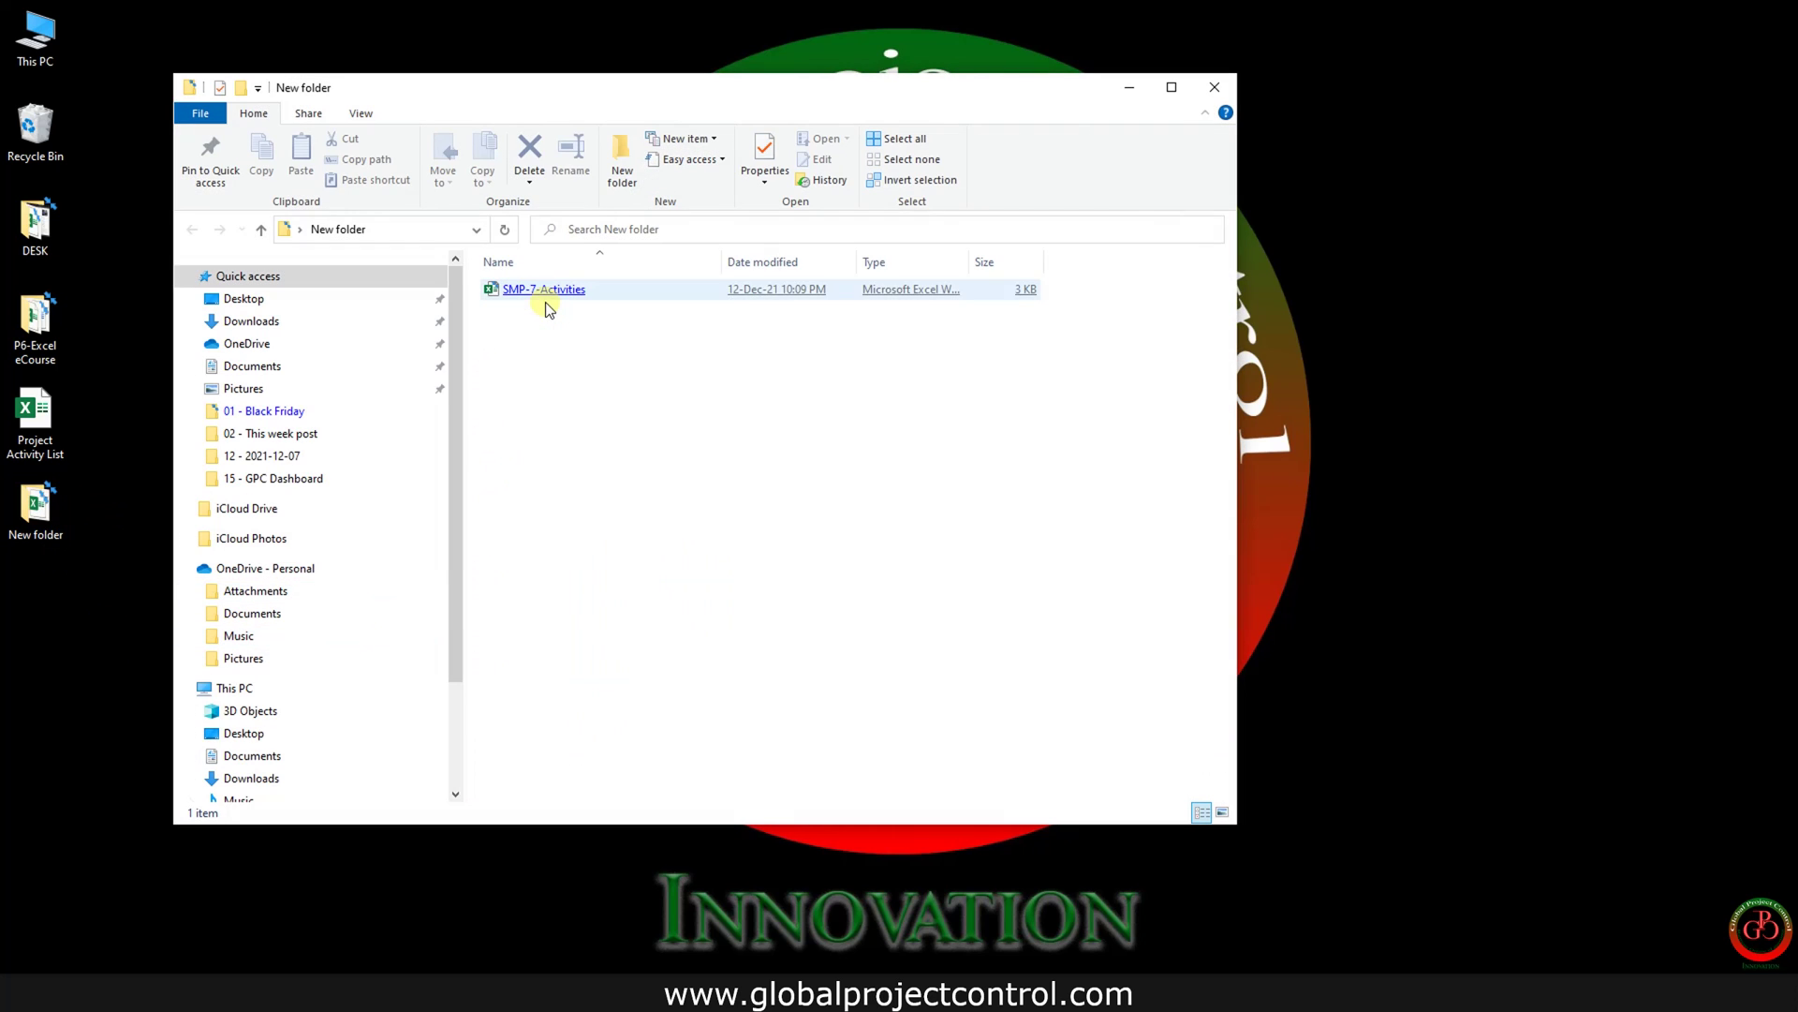
Step: Open SMP-7-Activities.xlsx in Excel and snap it to the left half of the screen
click(543, 298)
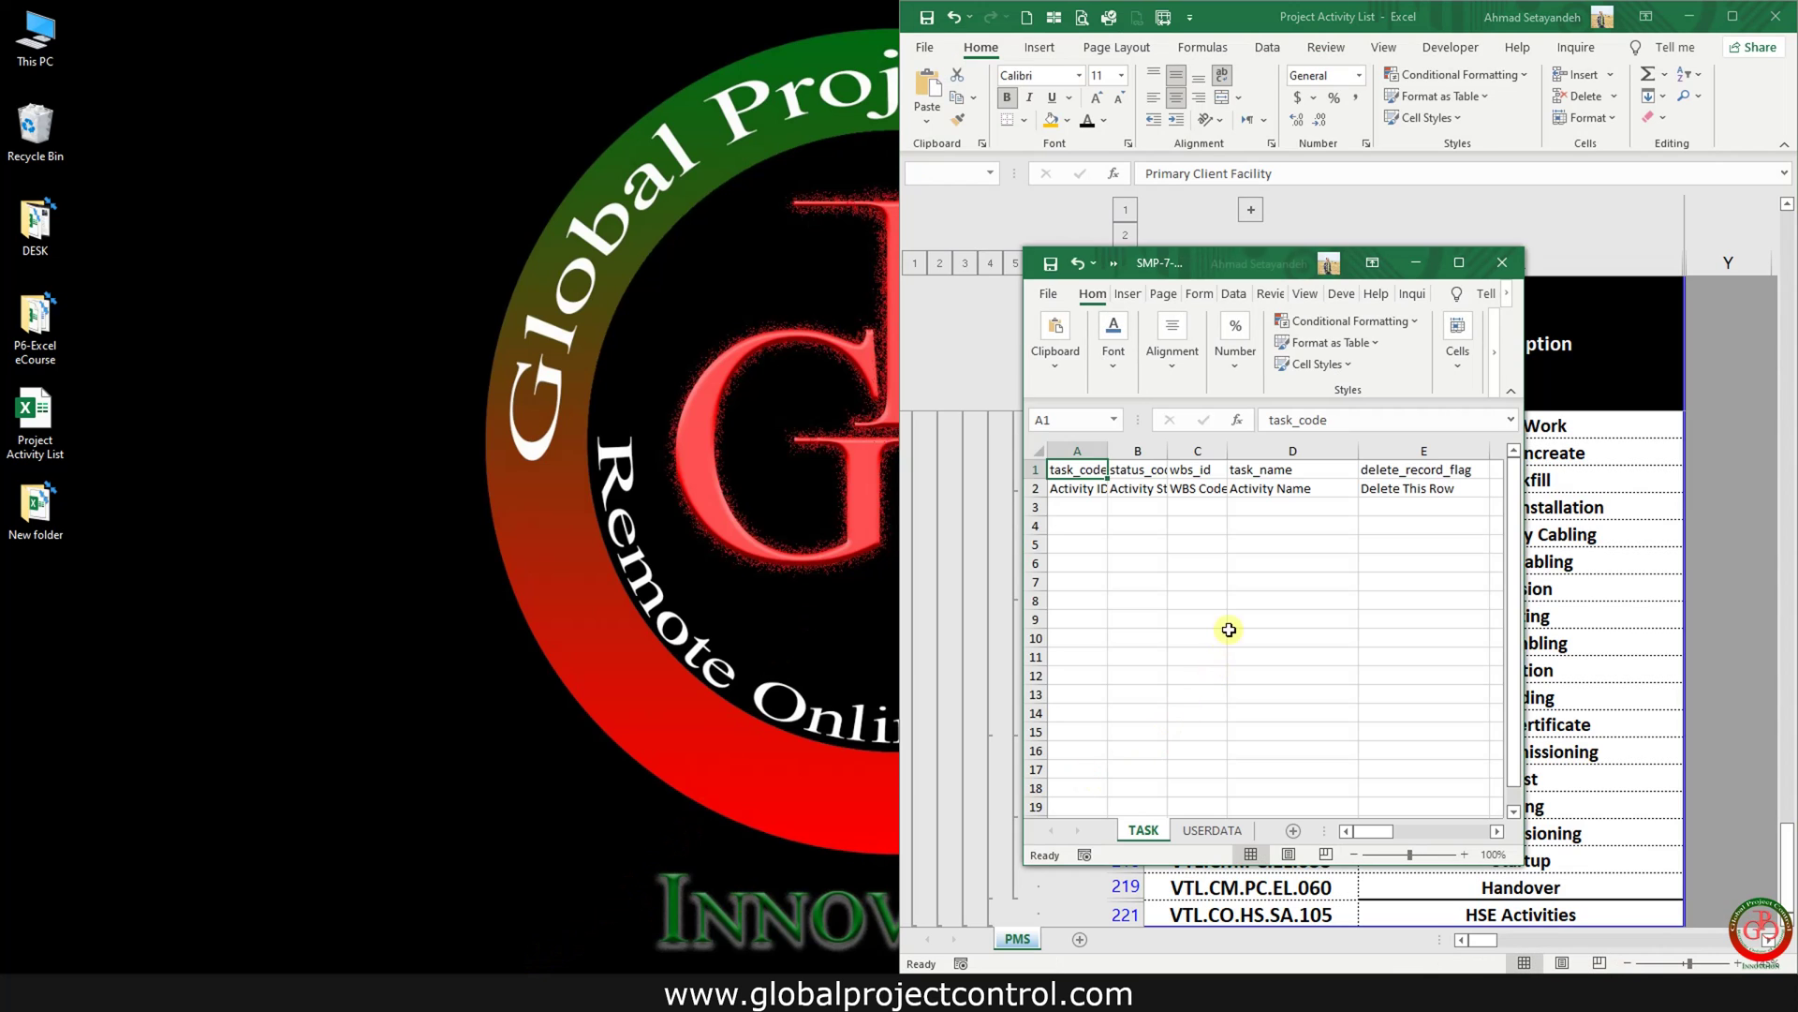
click(1230, 634)
key(super+Left)
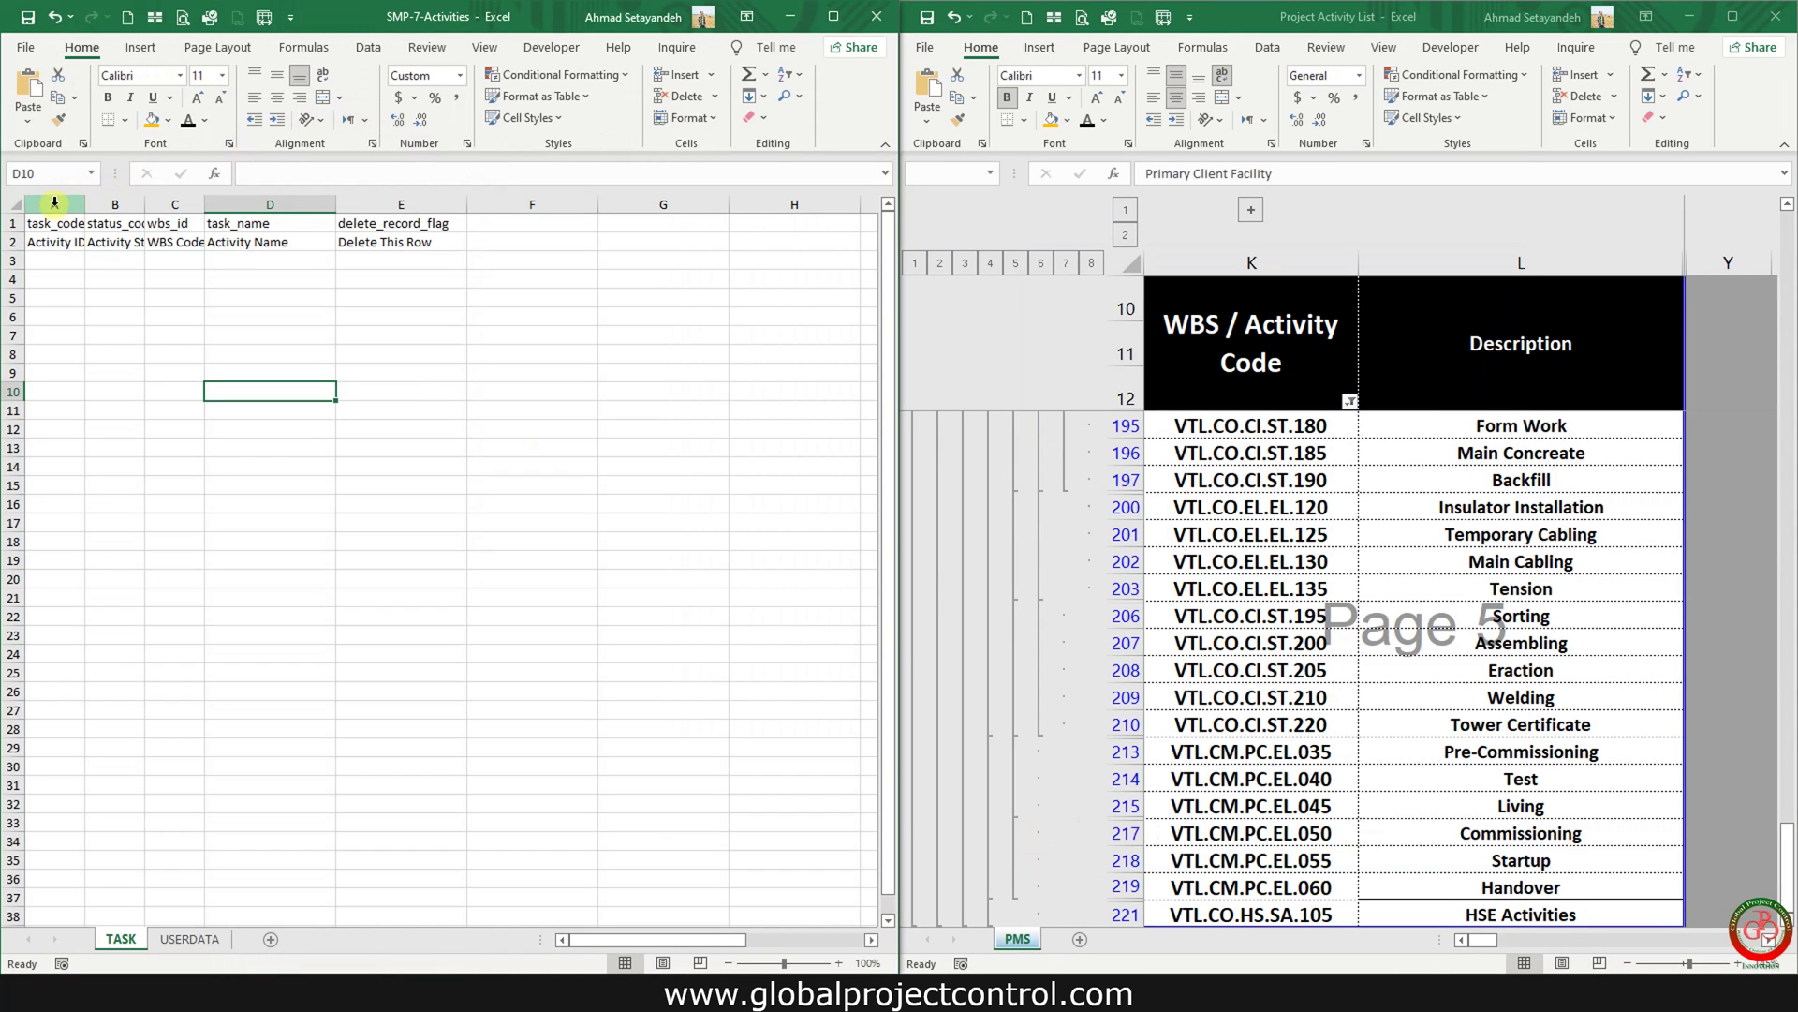
Step: Autofit template columns A–E and copy the 144 visible activity codes from column K
drag(58, 201, 466, 207)
double_click(466, 206)
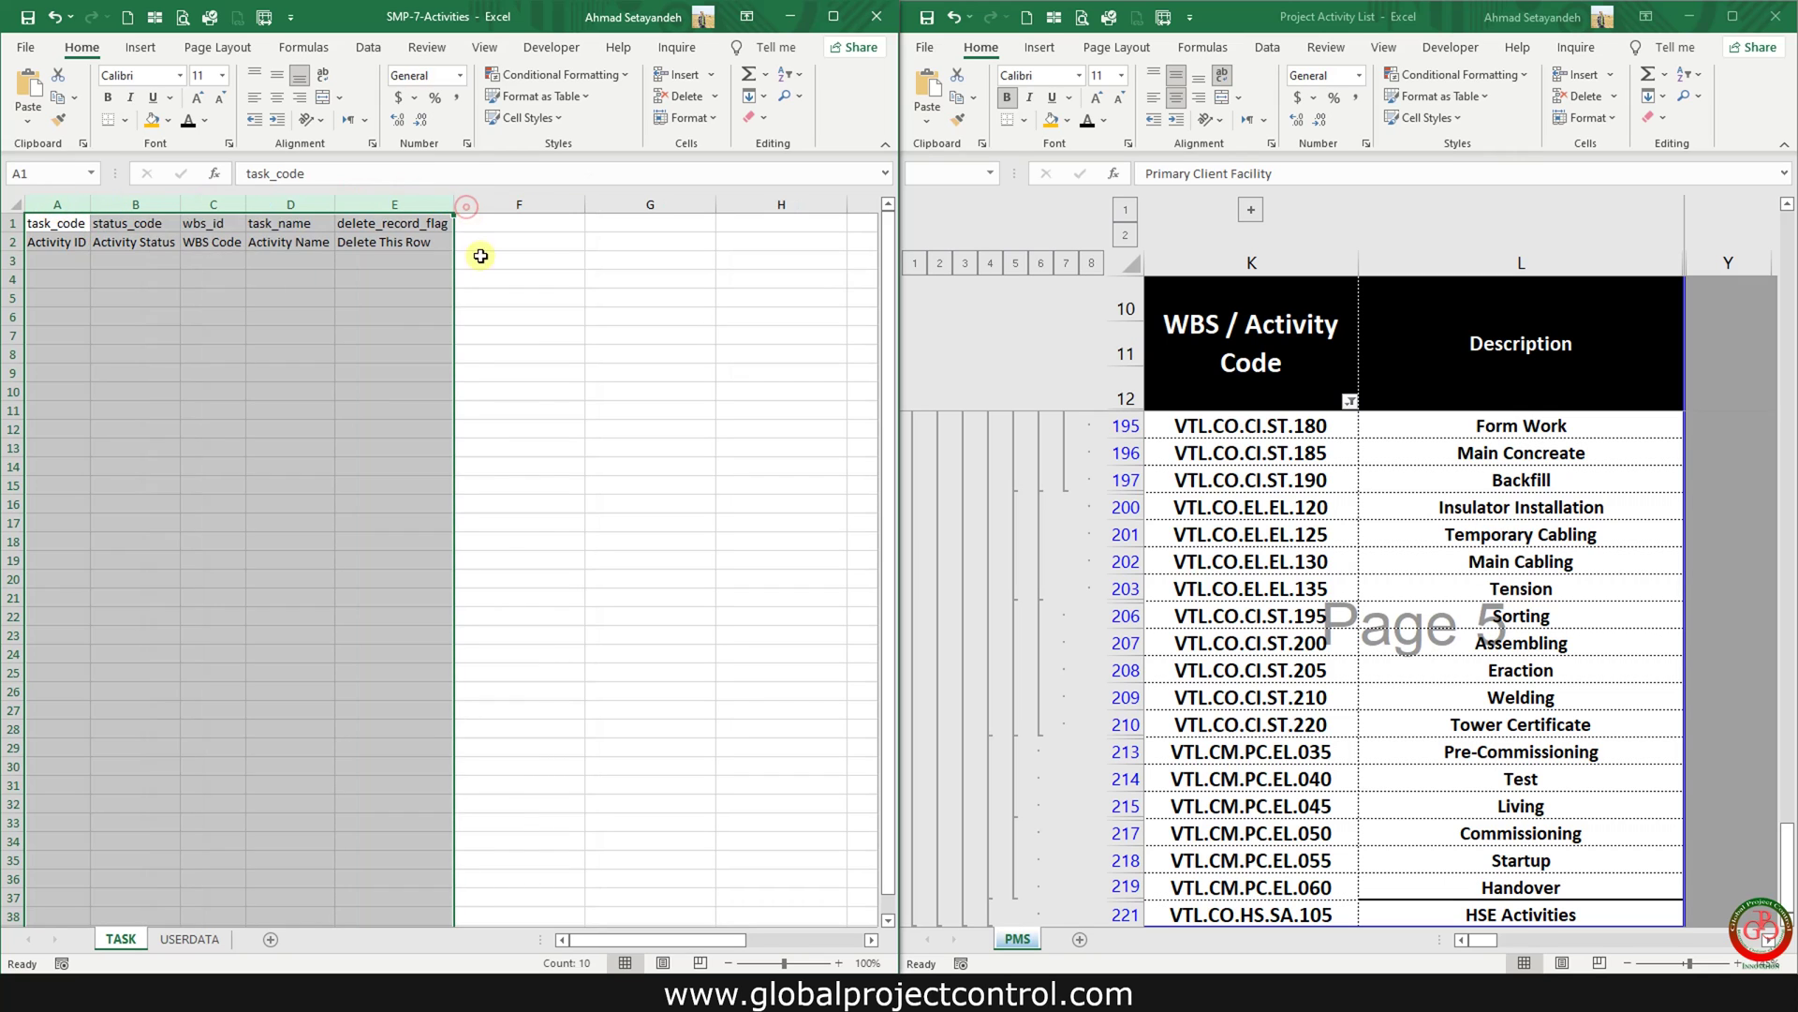
click(524, 317)
click(1267, 499)
key(ctrl+Down)
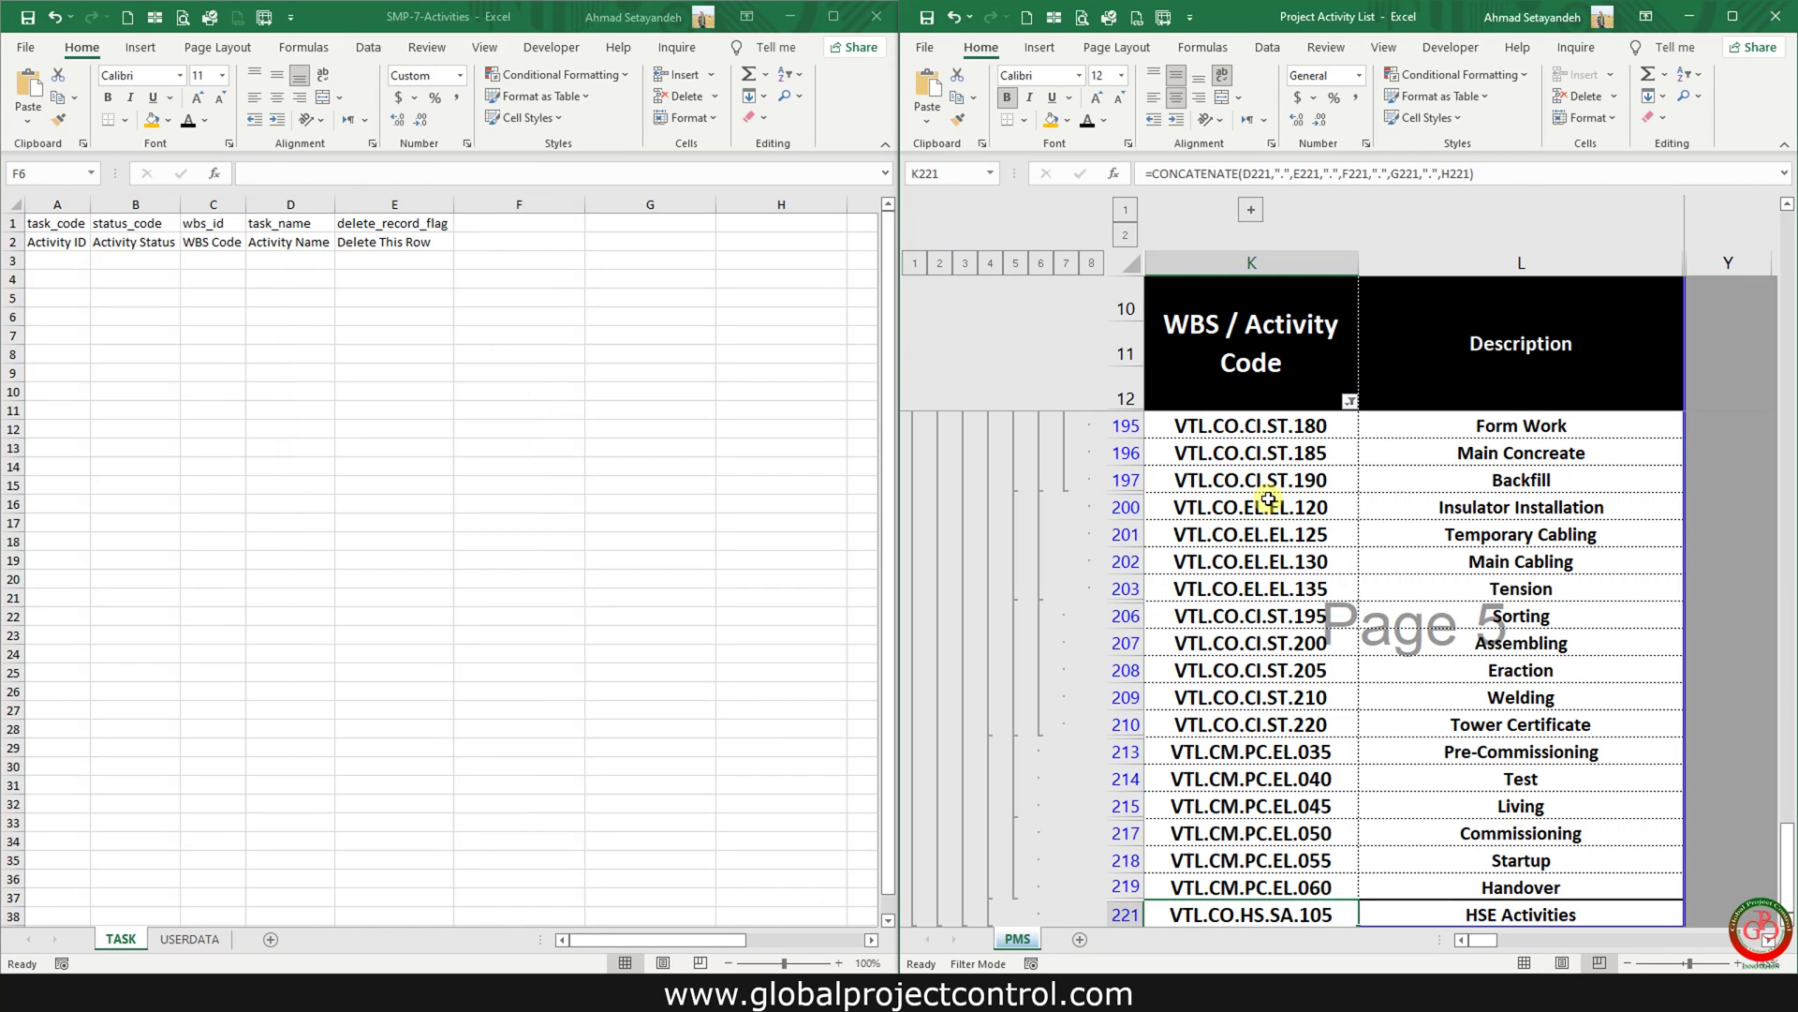
key(ctrl+shift+Up)
key(ctrl+c)
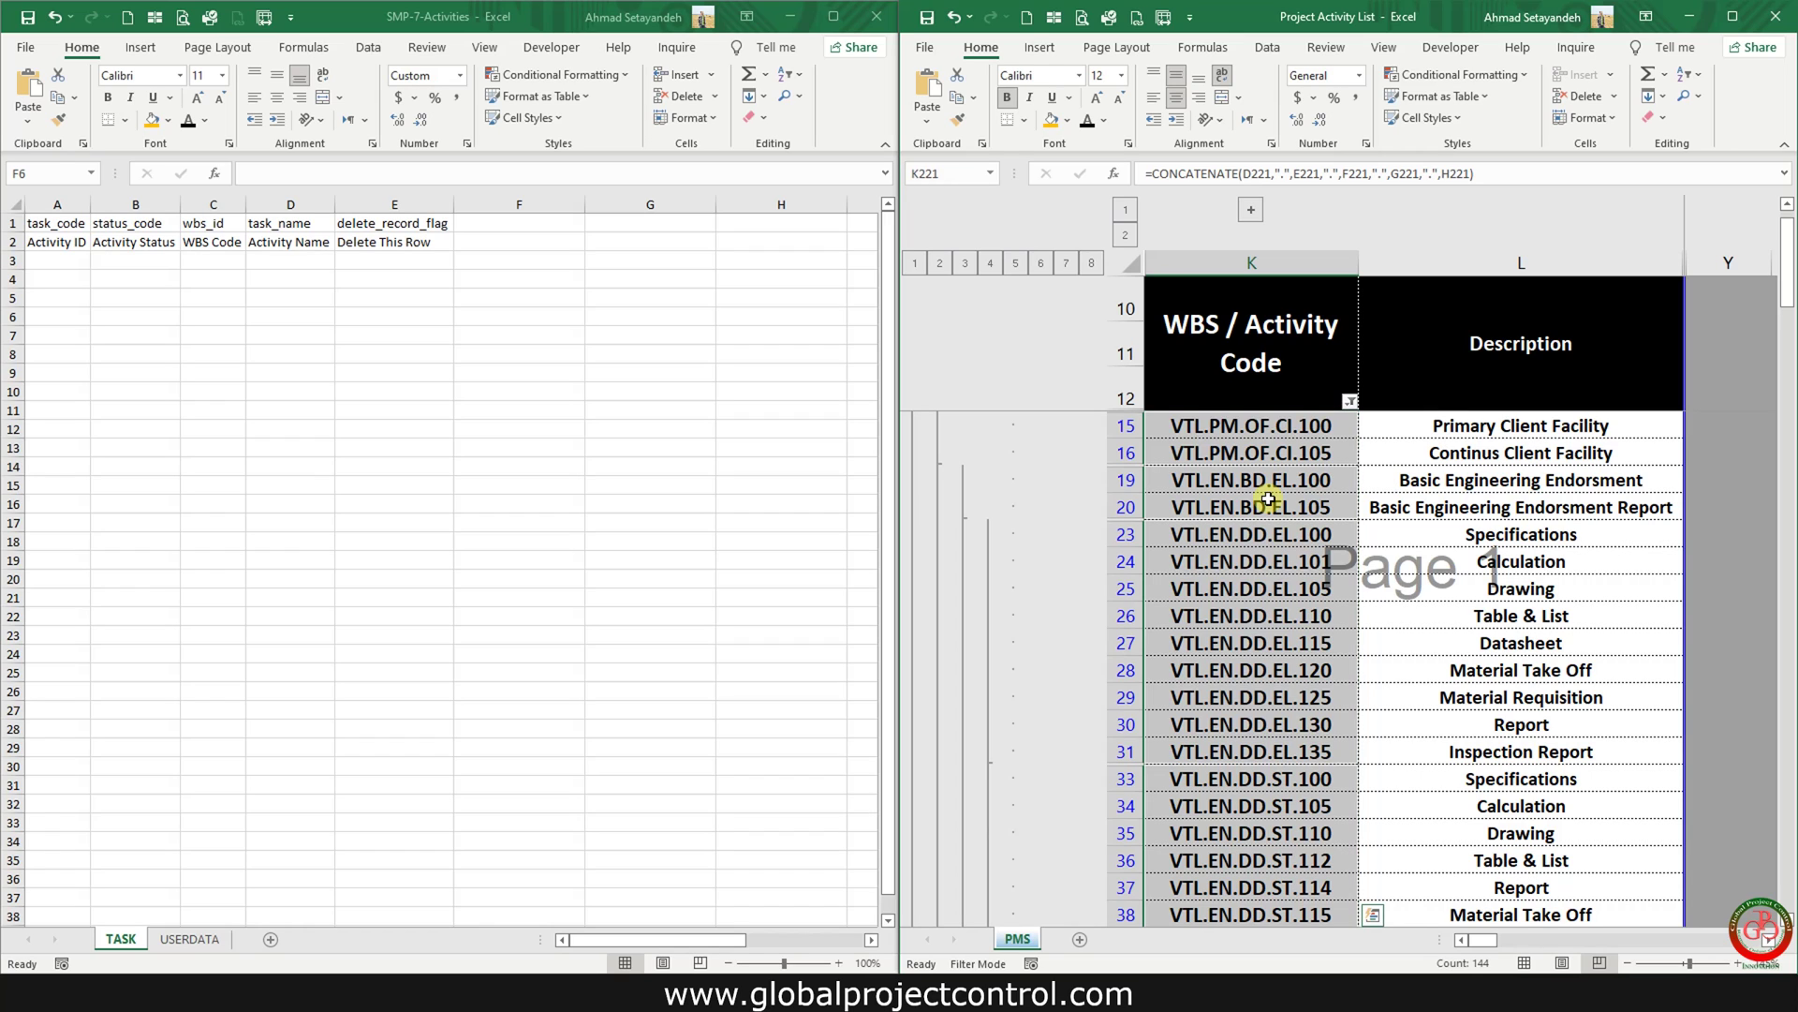
Step: Paste the activity codes as values at A3 and autofit column A
click(43, 300)
click(46, 264)
right_click(46, 263)
click(127, 361)
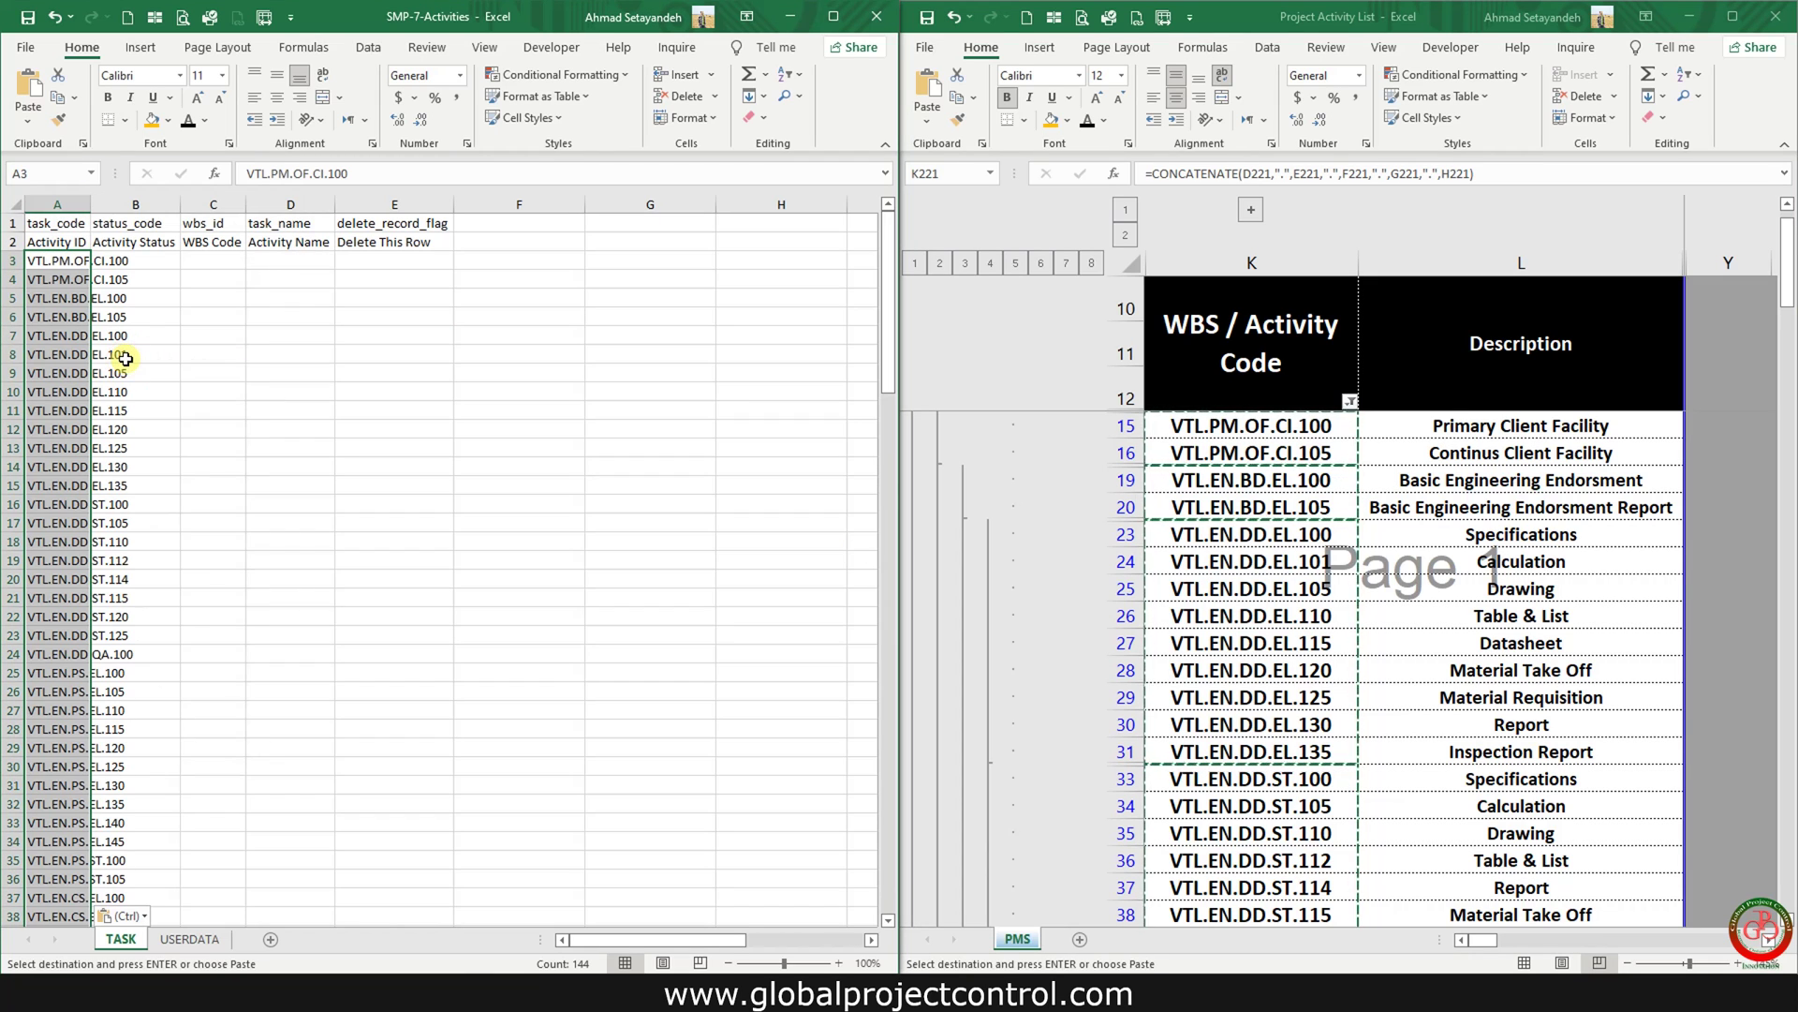
double_click(91, 203)
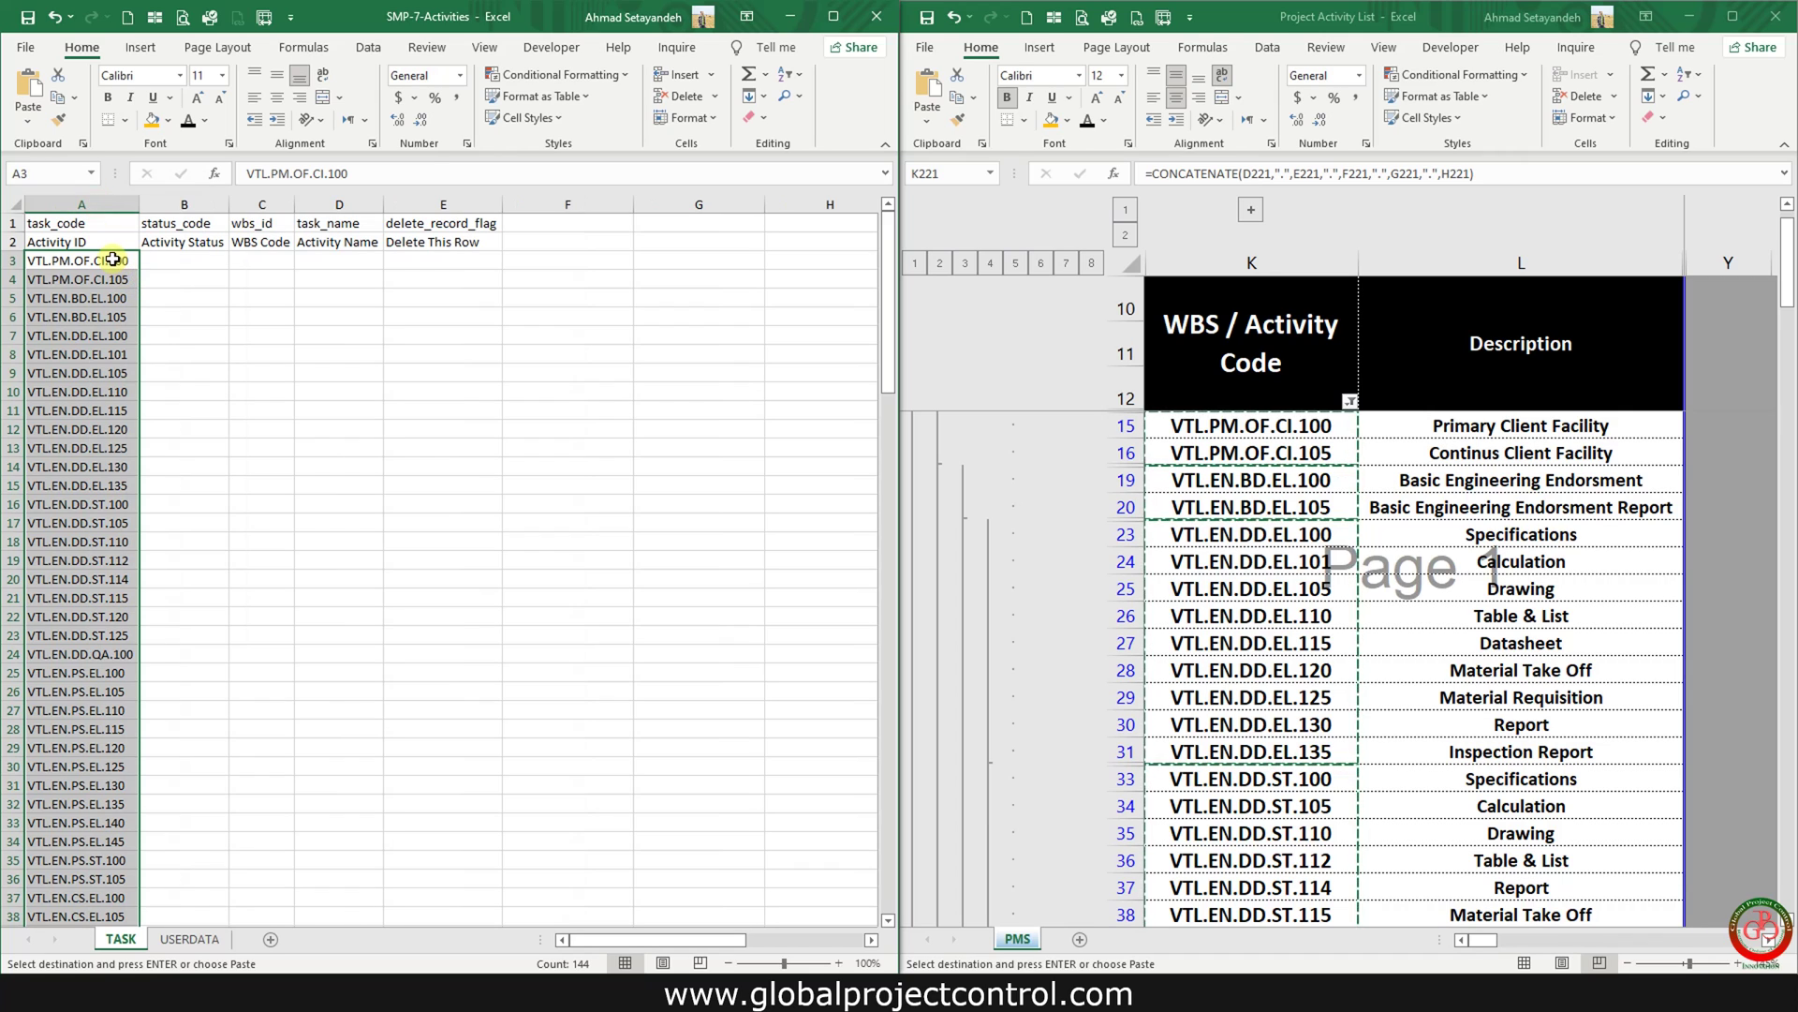
click(192, 262)
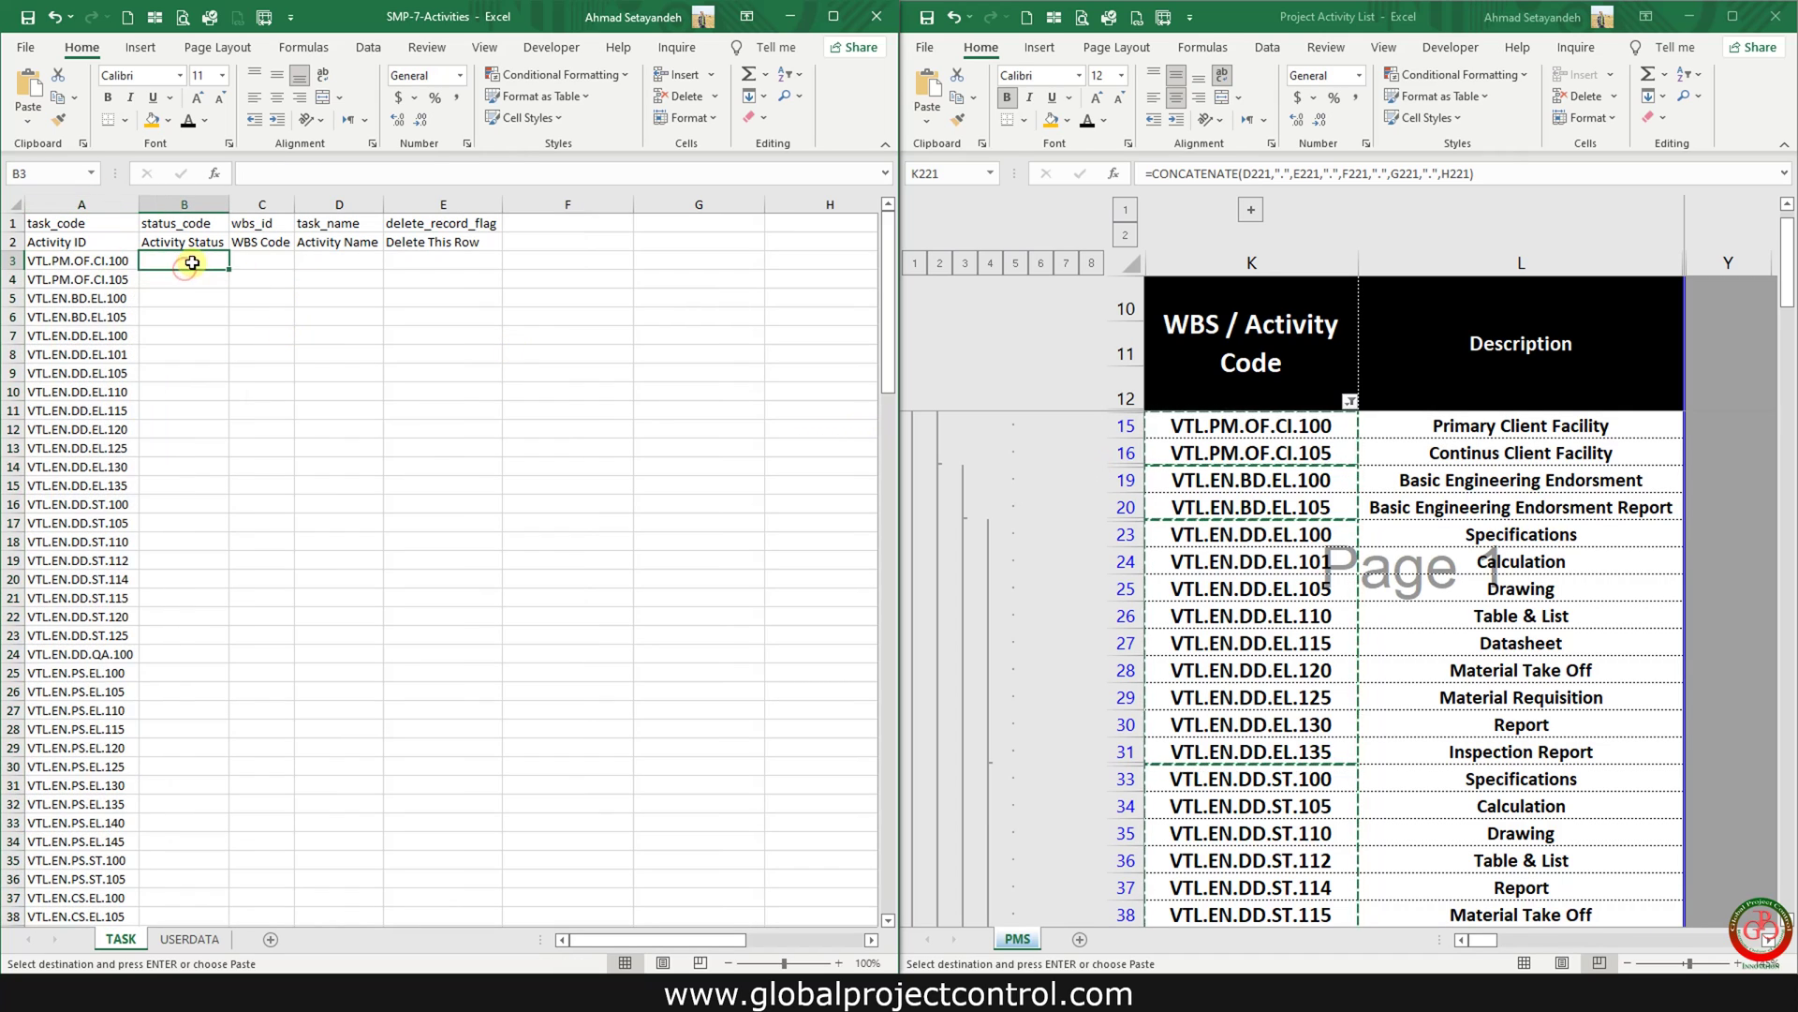
Step: Enter 'Not Started' in B3 and paste it down through B146
text(Not Started)
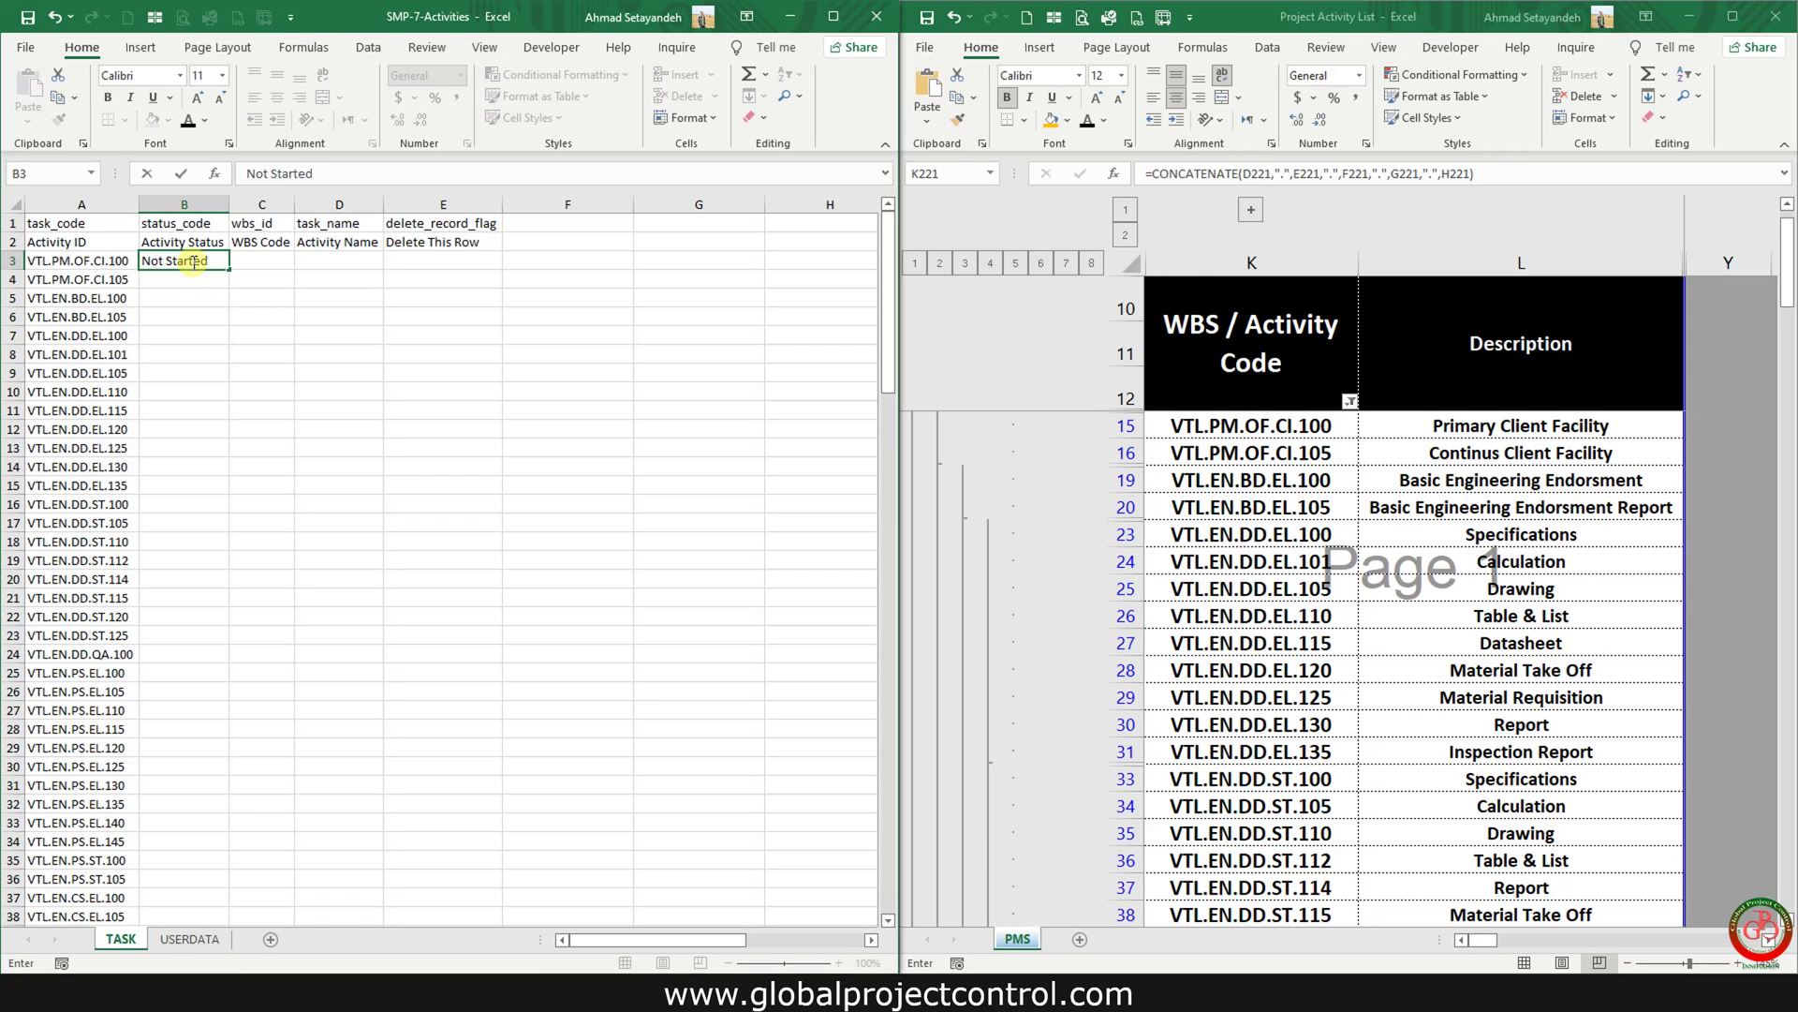
click(193, 261)
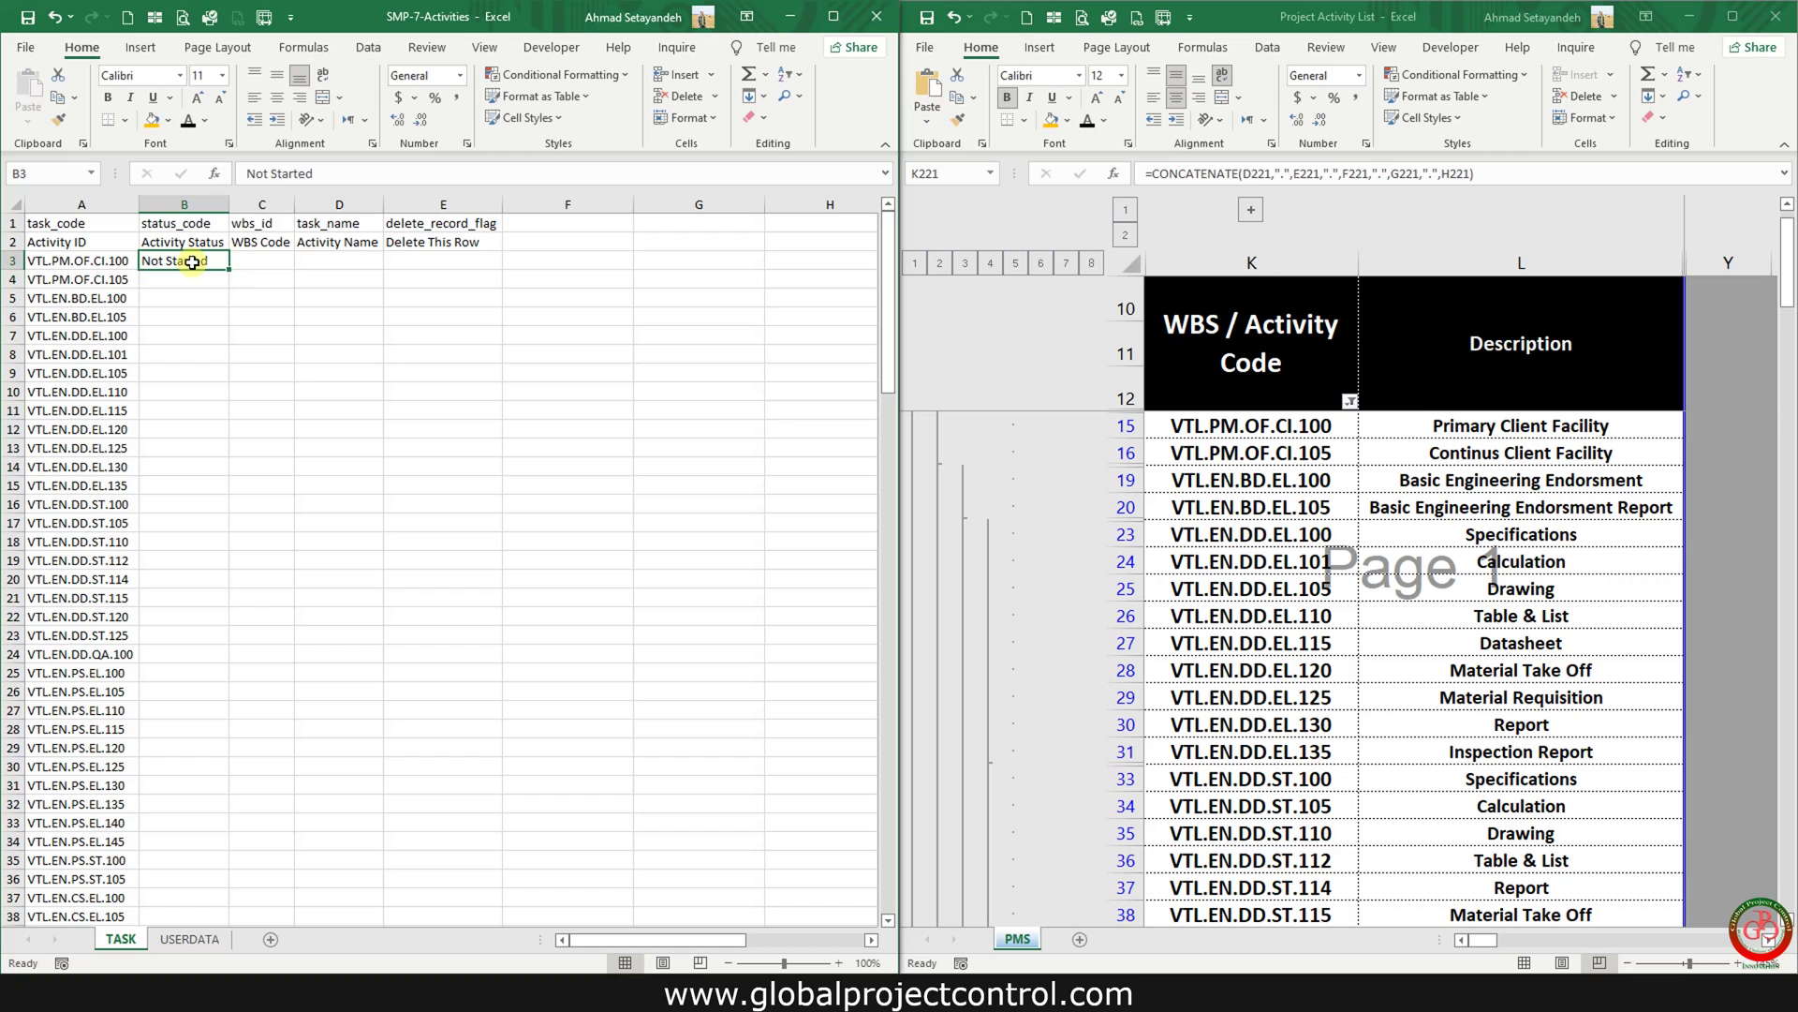
key(ctrl+c)
key(Left)
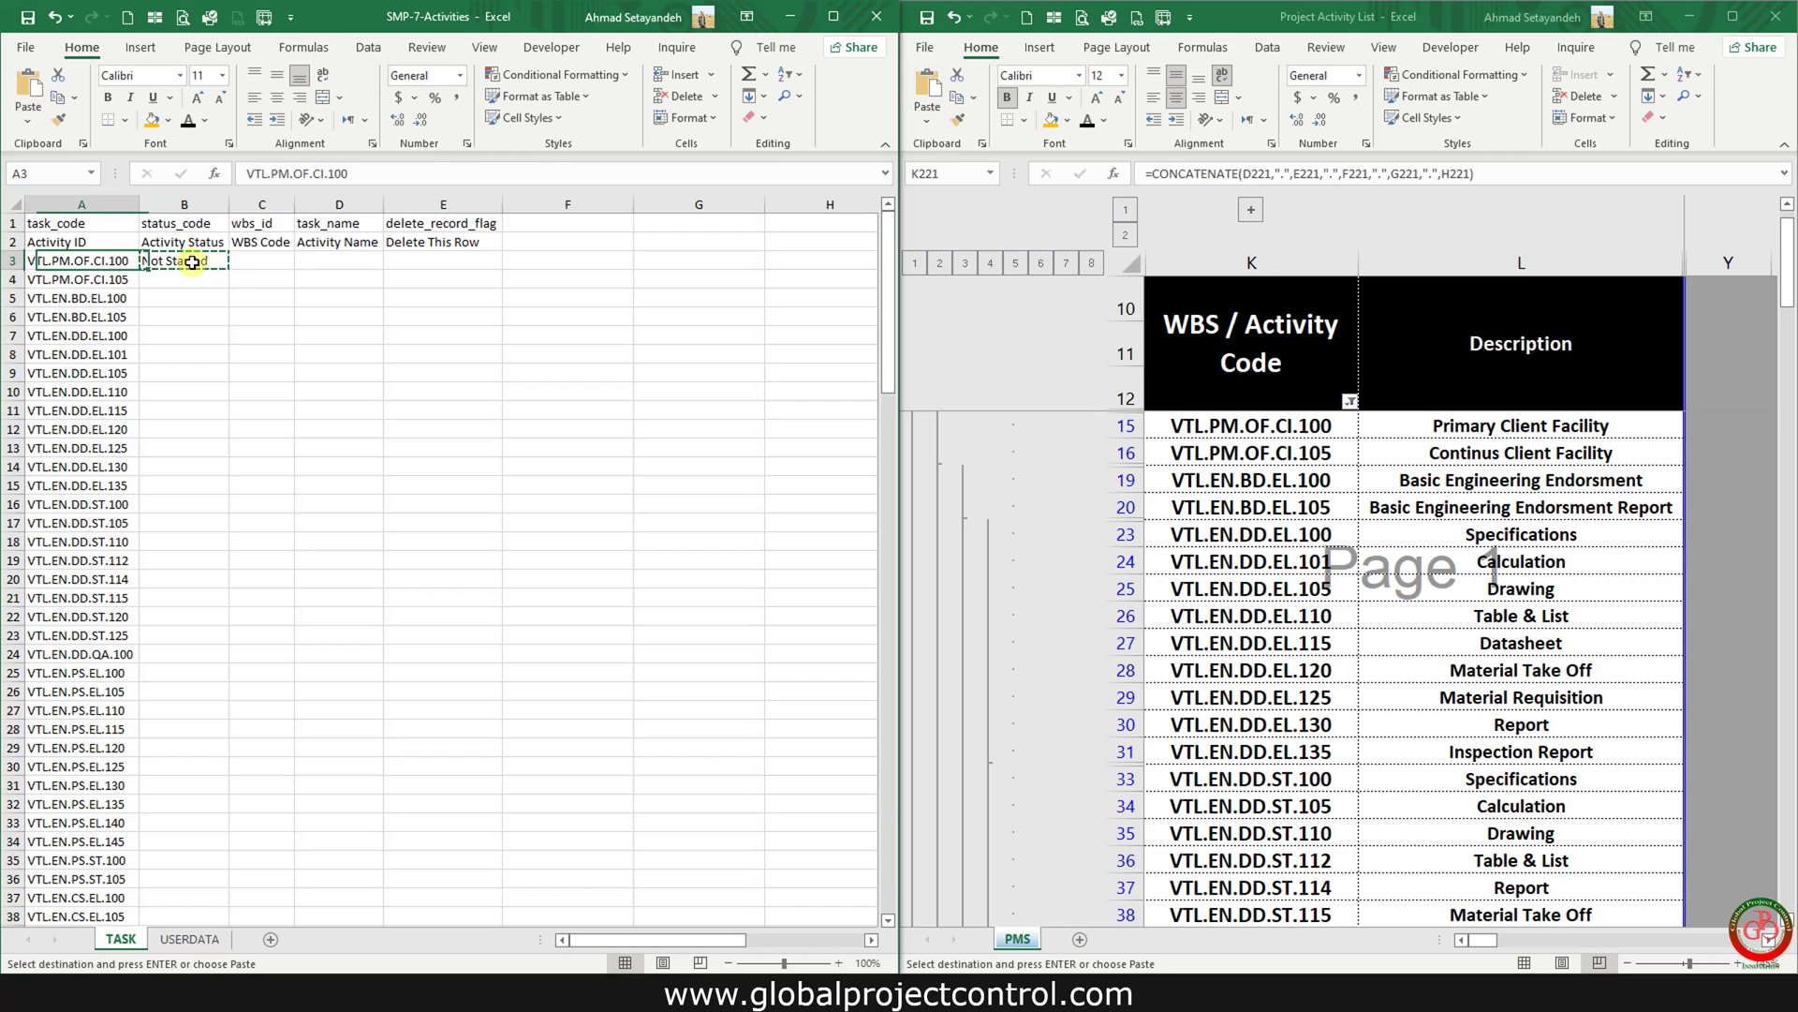
key(ctrl+Down)
key(Right)
key(ctrl+shift+Up)
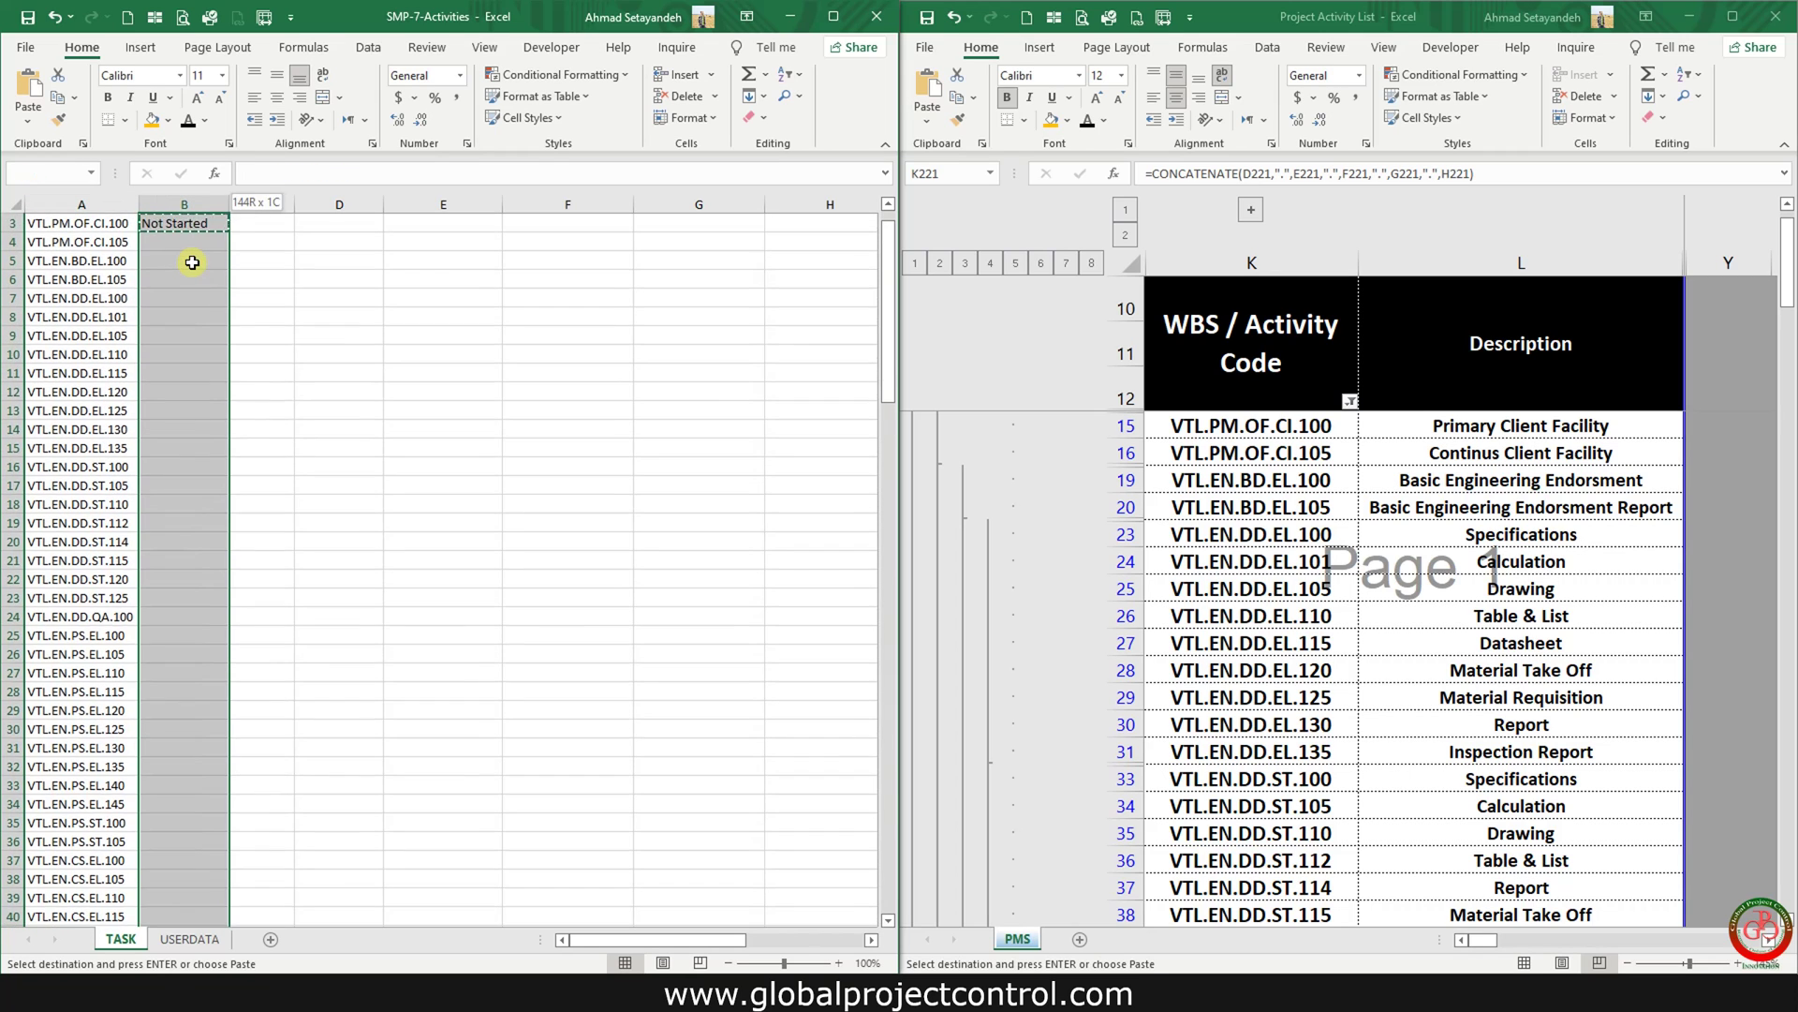
key(ctrl+v)
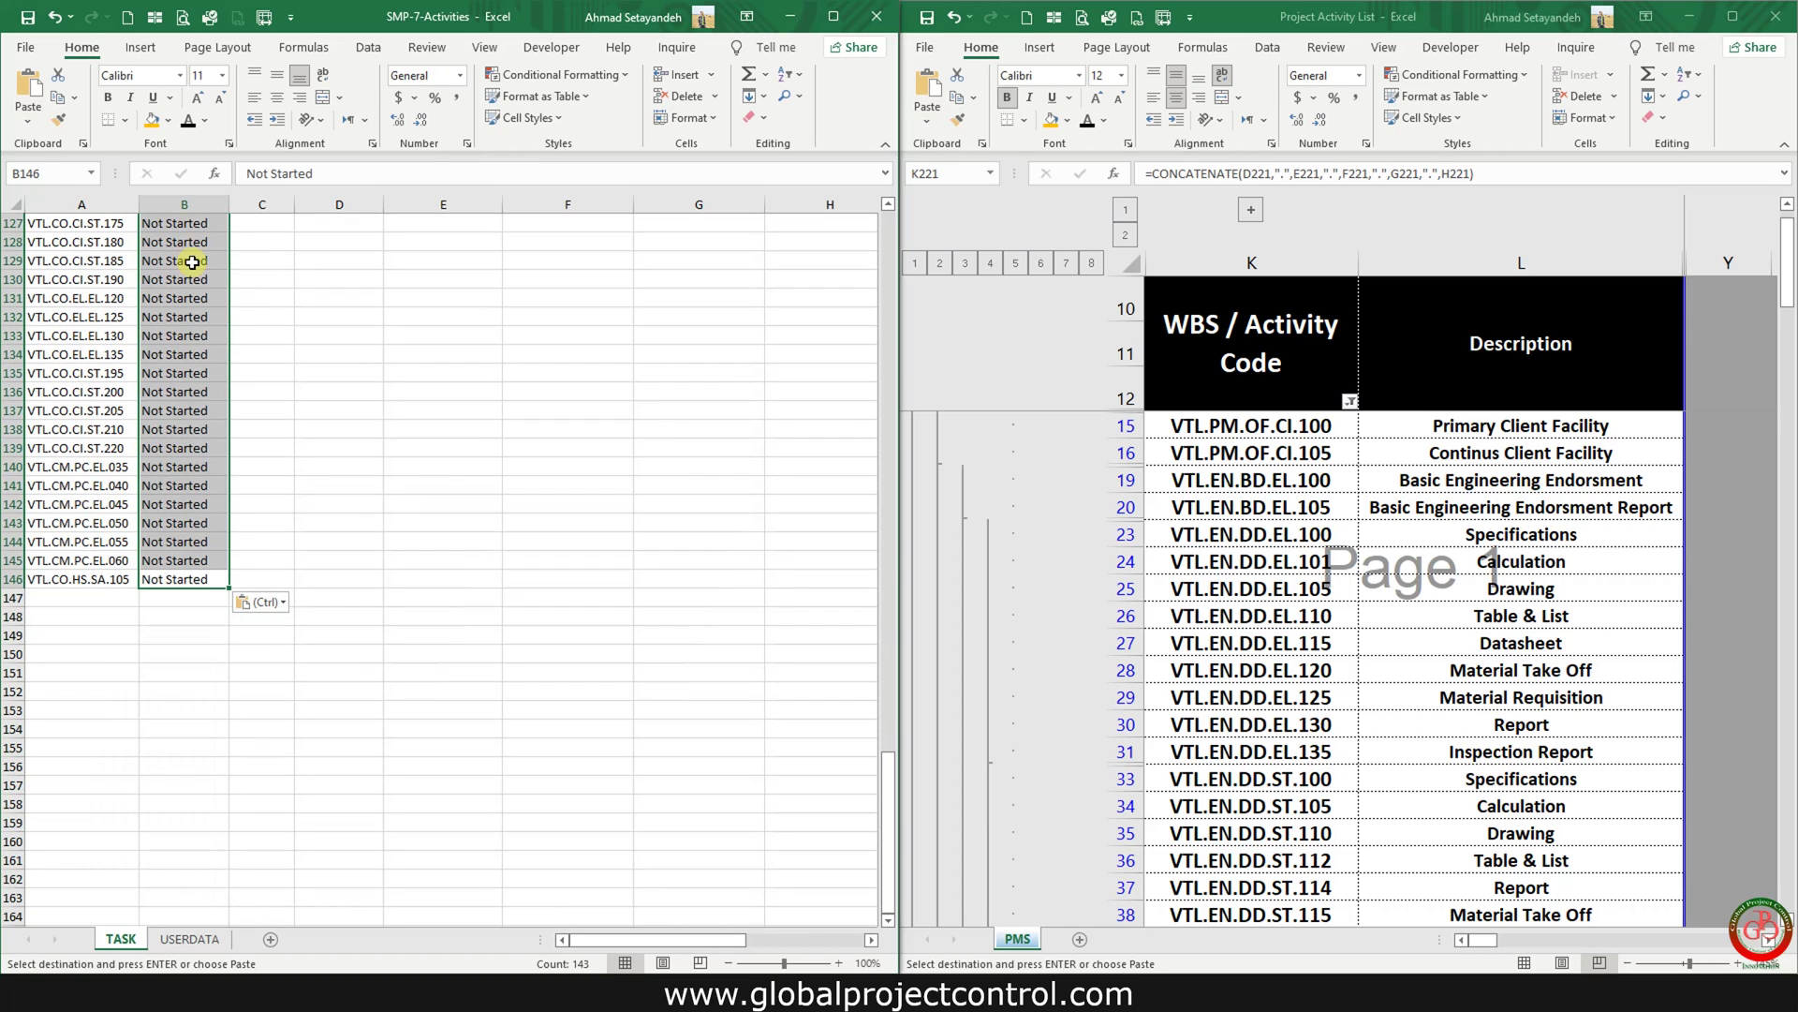
Step: Snap P6 to the right half and copy the SMP-7 WBS code from its WBS view
key(Right)
key(ctrl+Up)
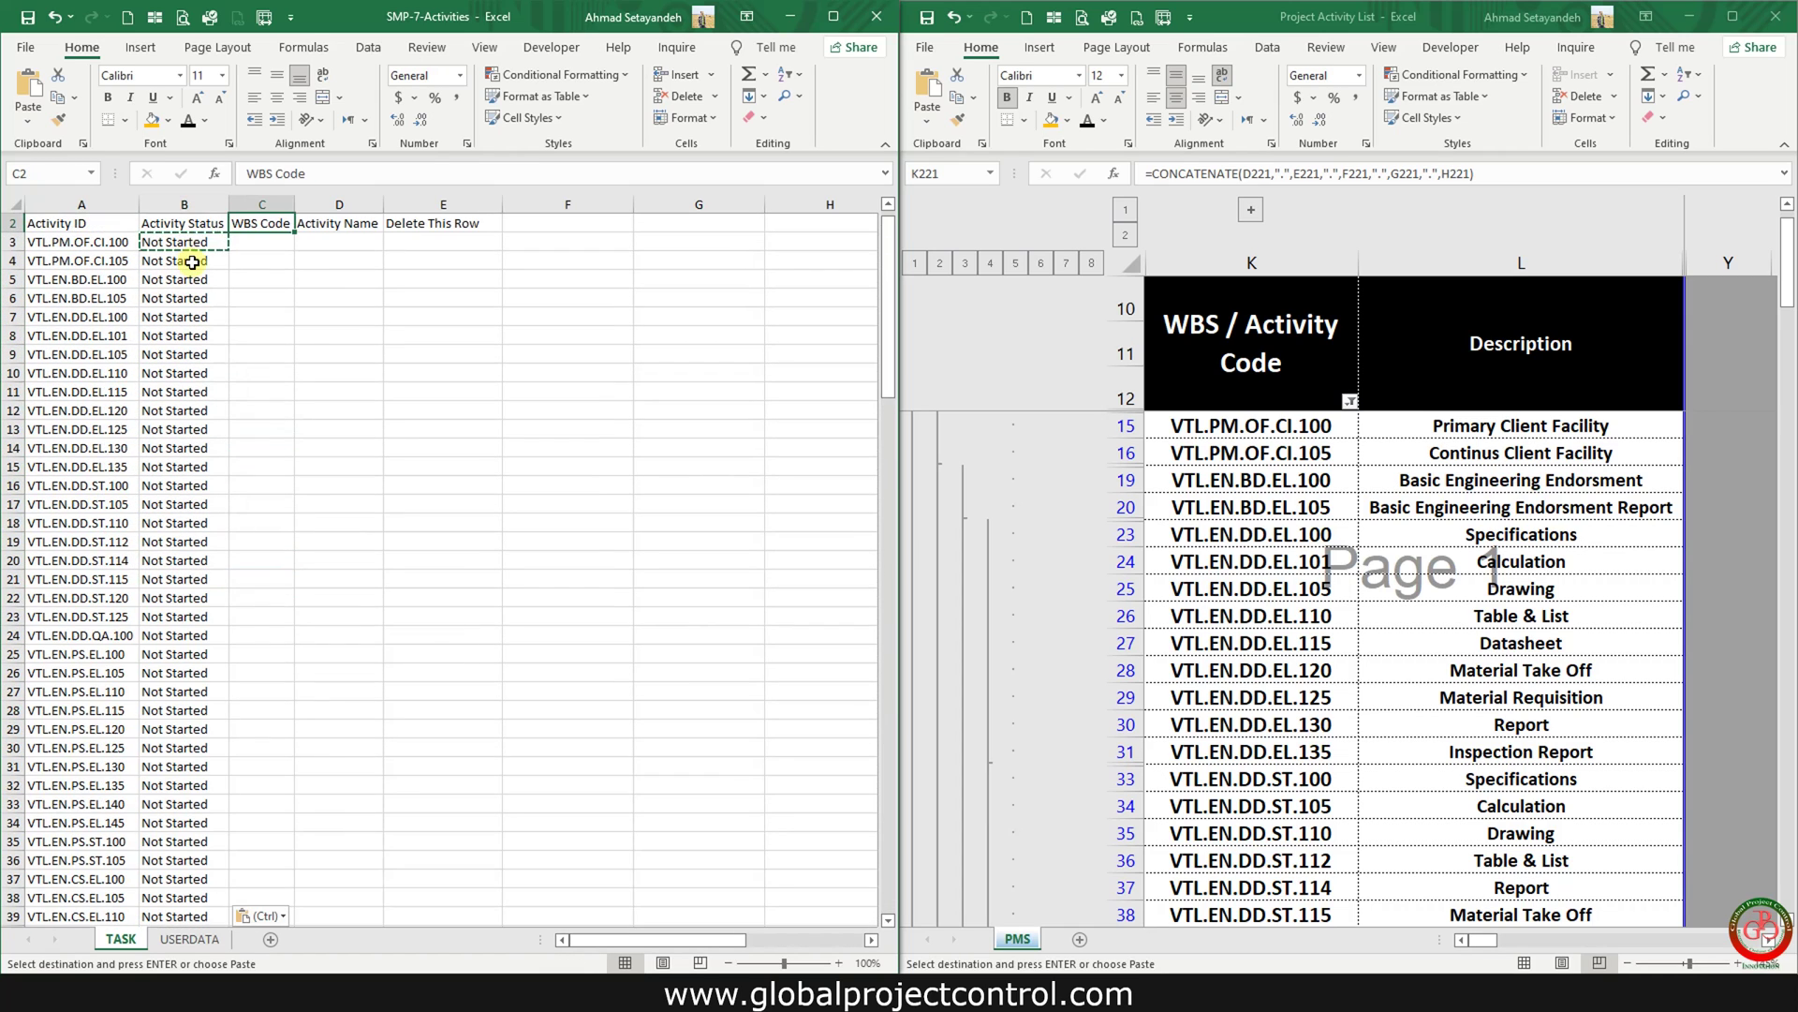
key(Down)
key(alt+Tab)
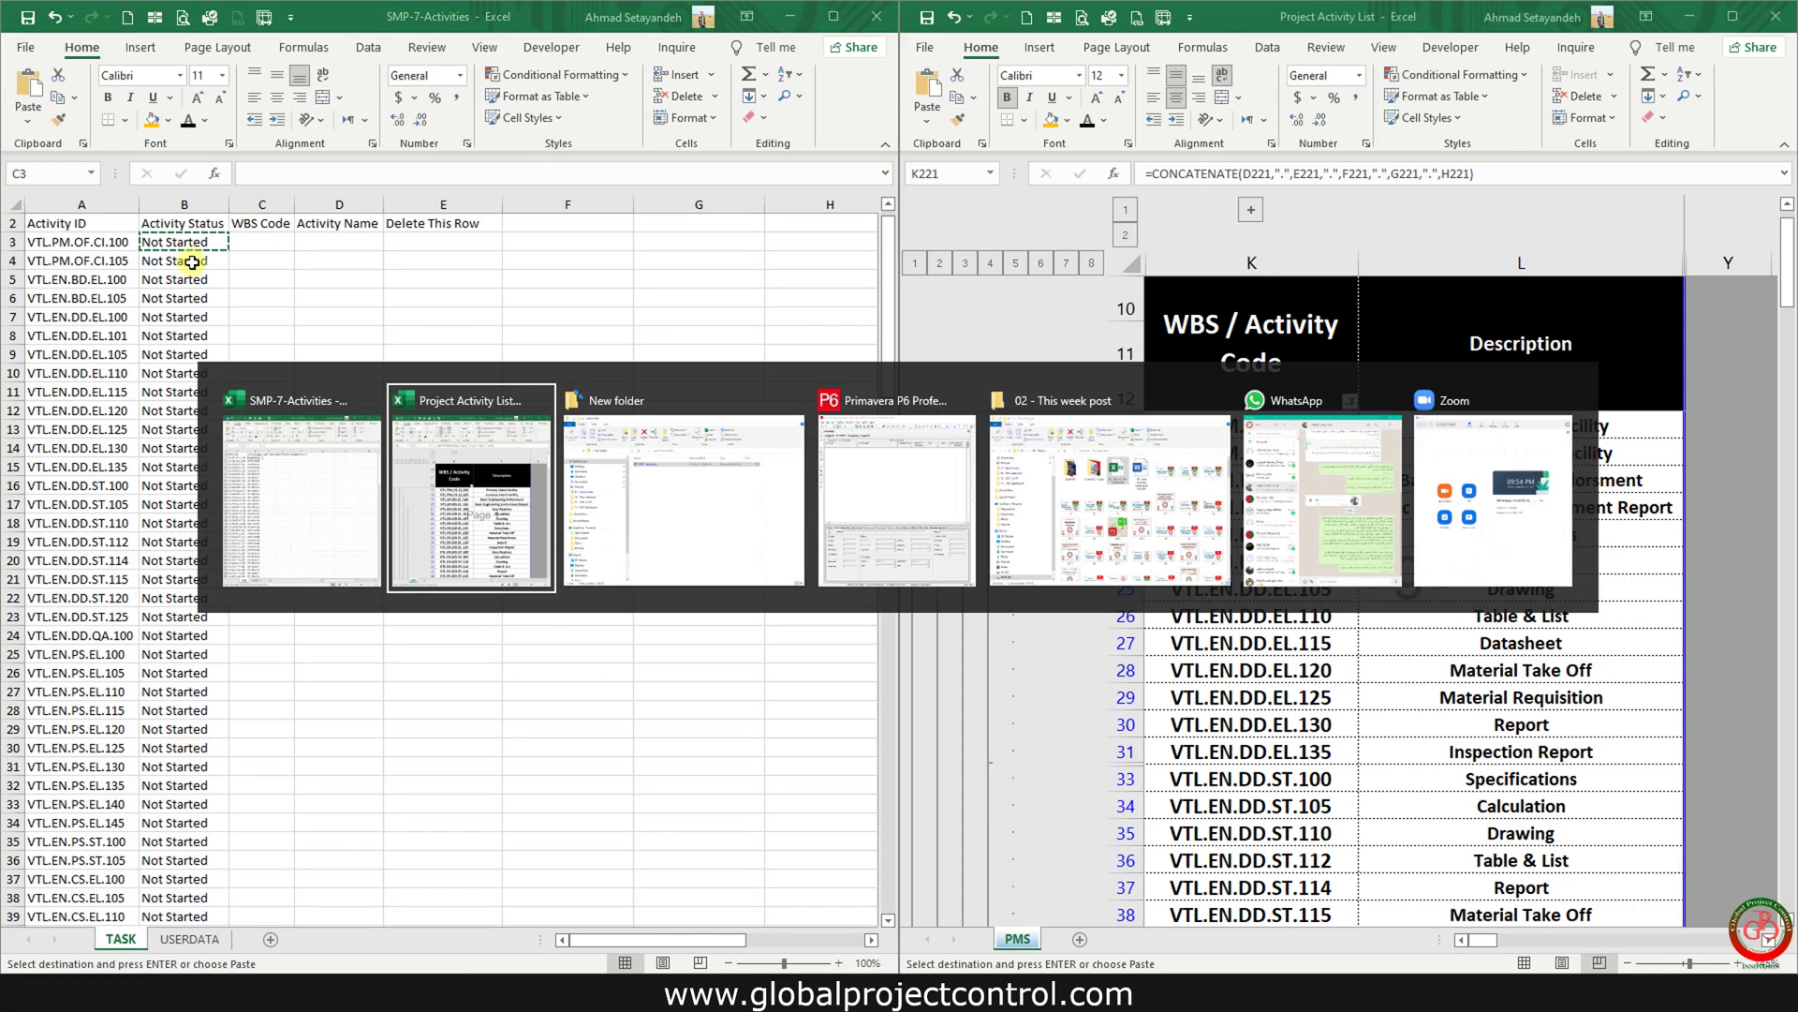
key(alt+Tab)
key(alt+Tab)
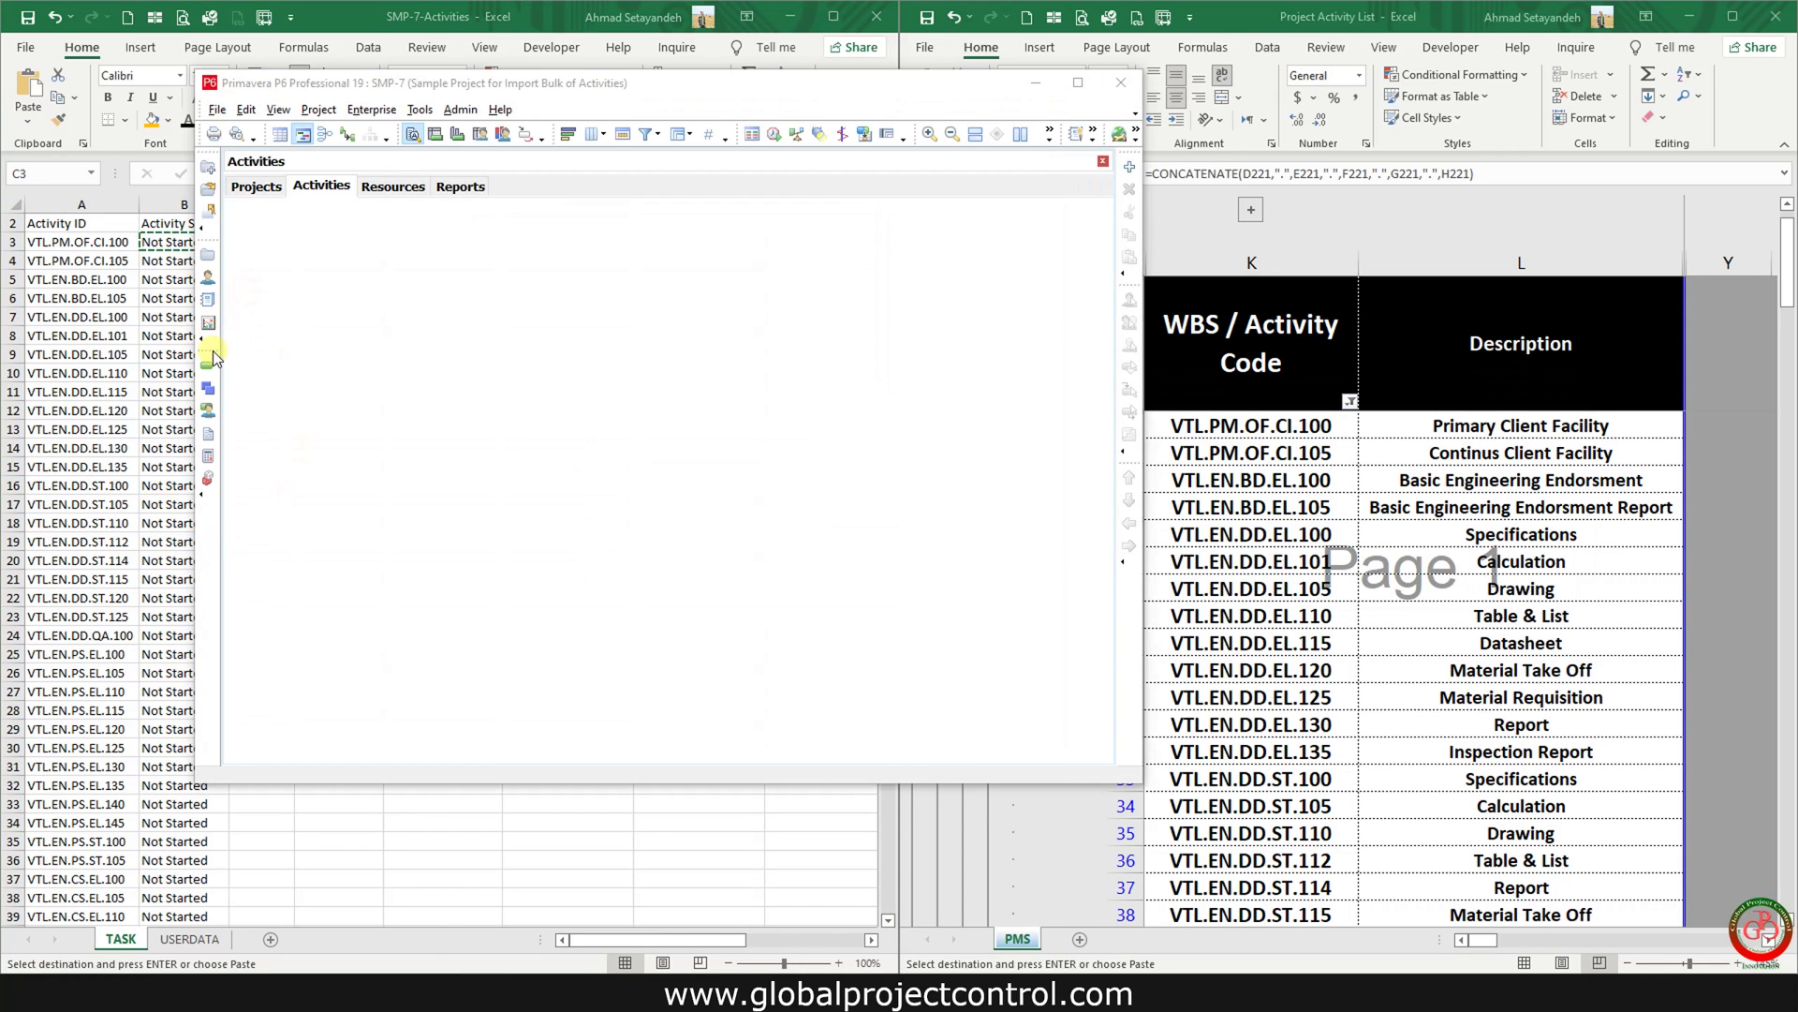
click(208, 389)
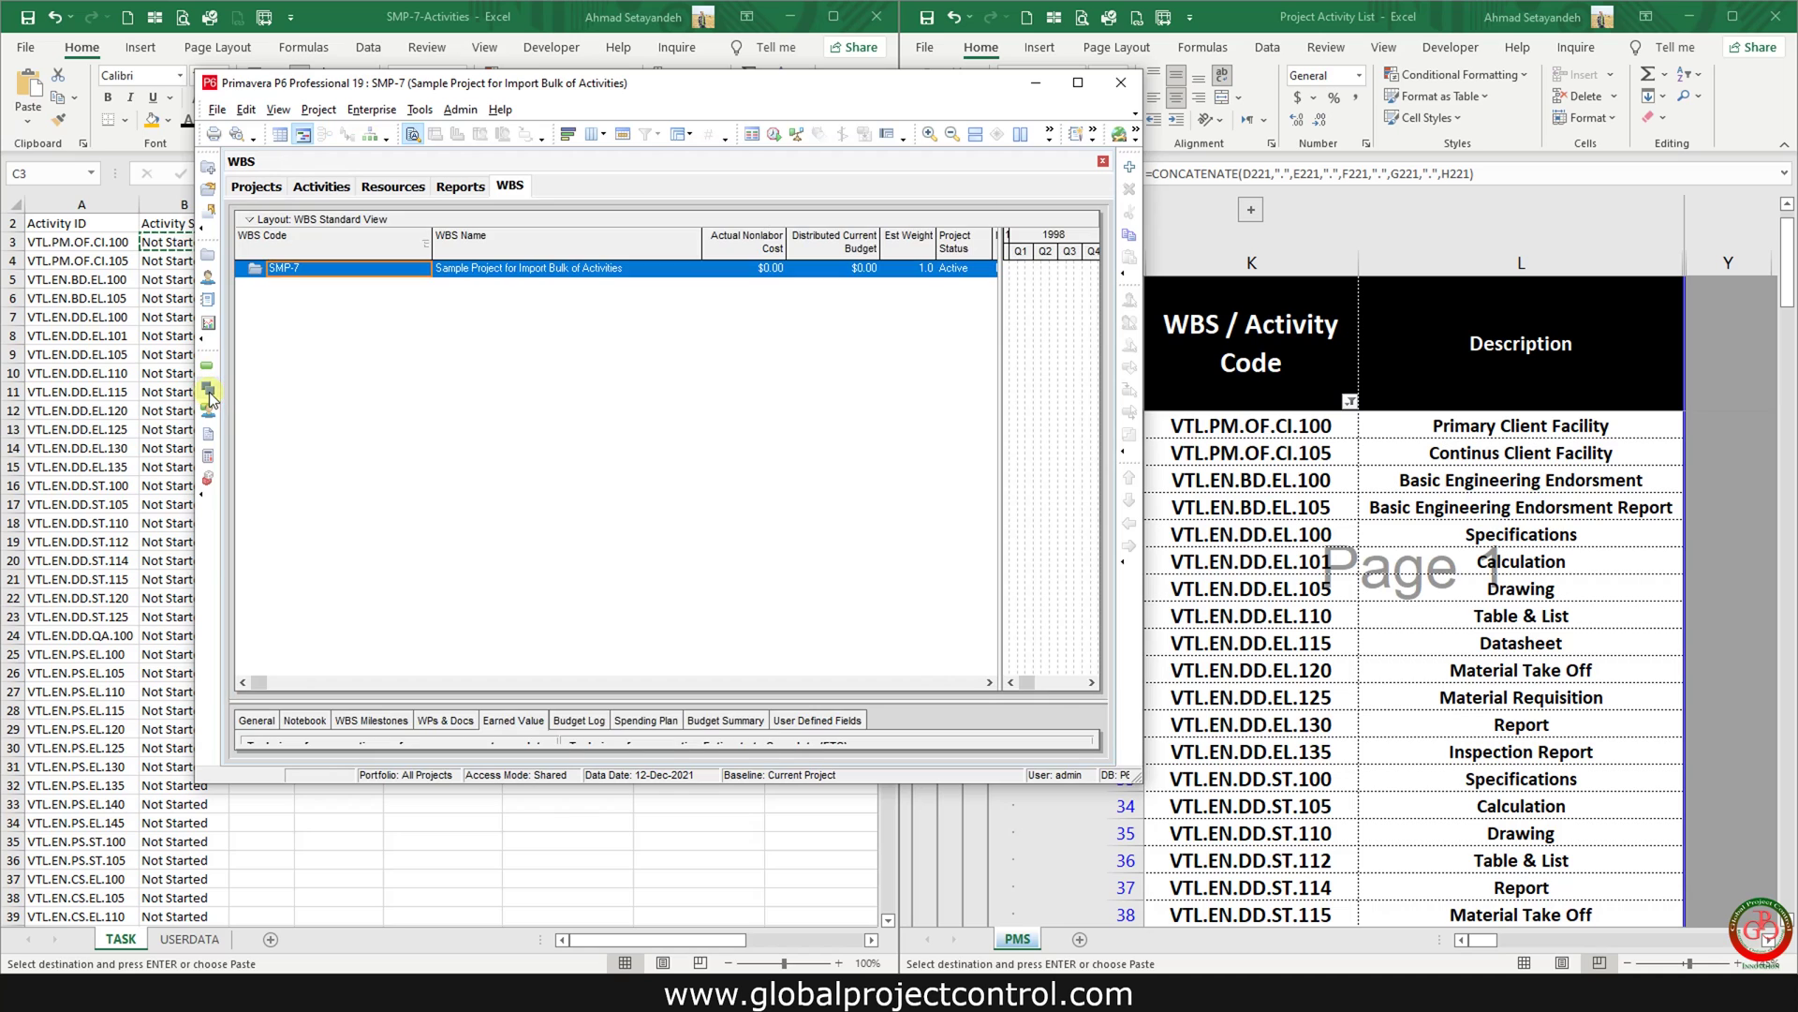
key(super+Right)
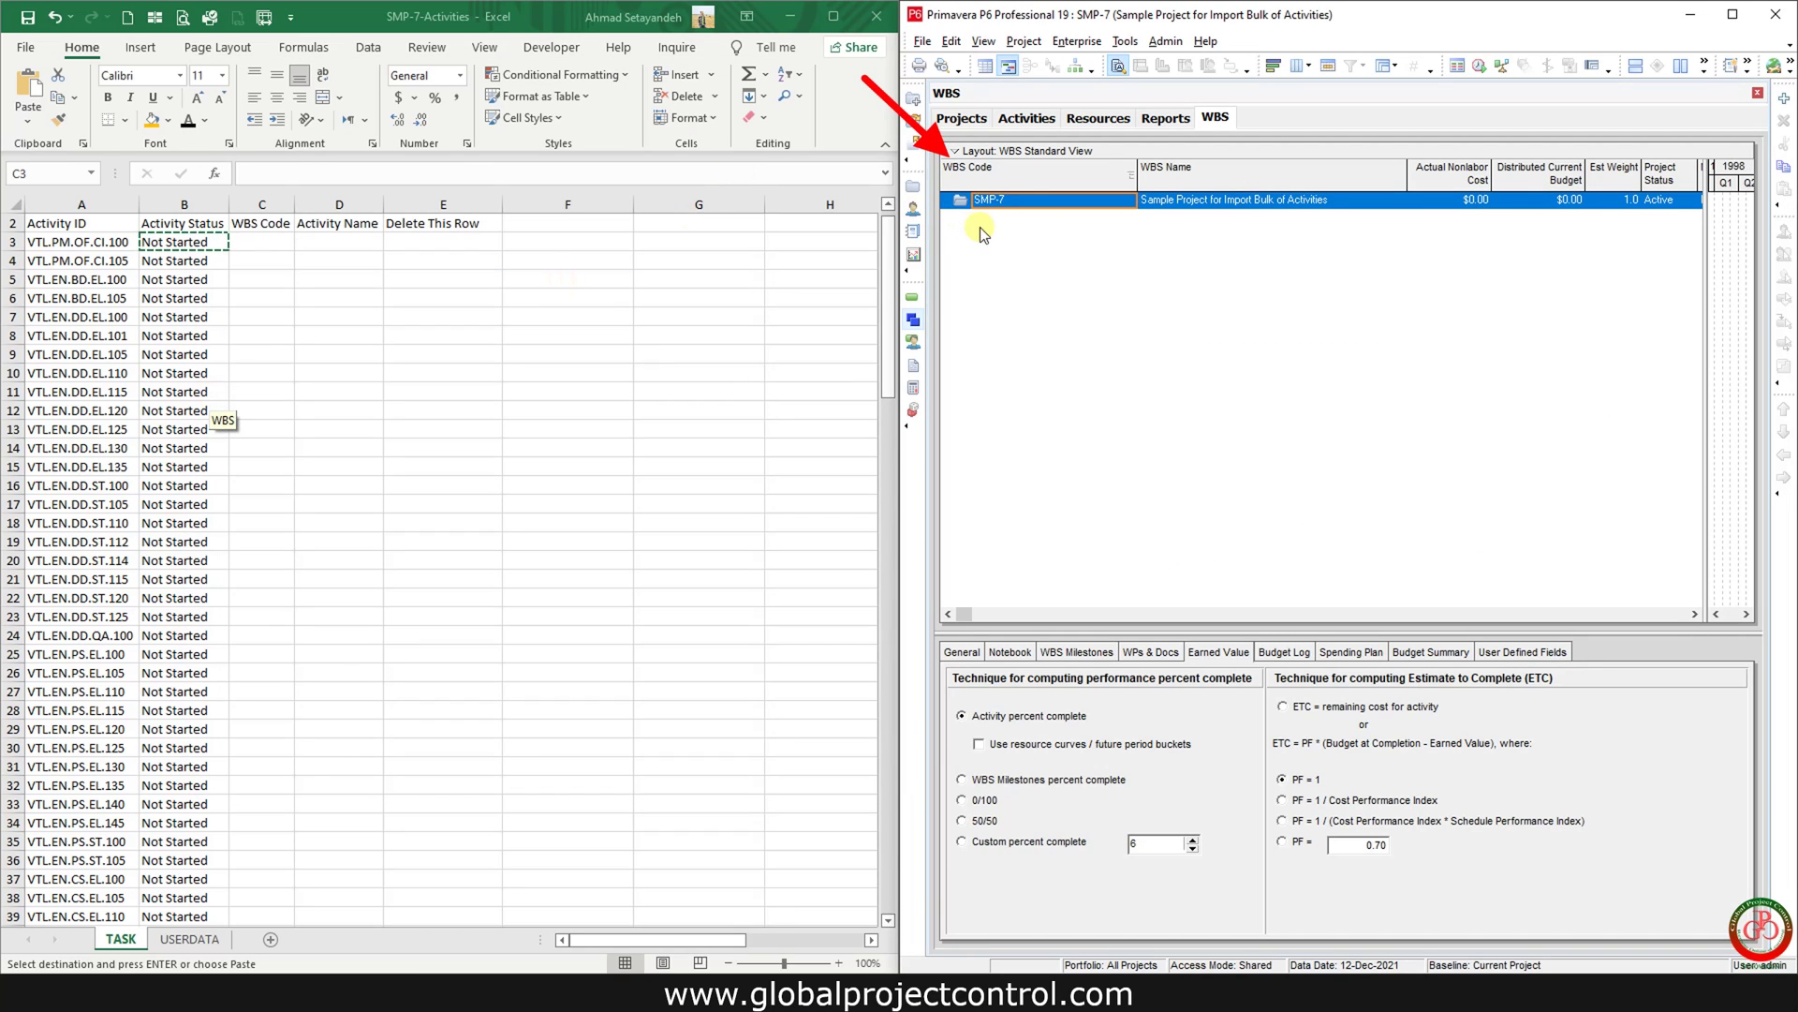
click(1023, 199)
key(ctrl+c)
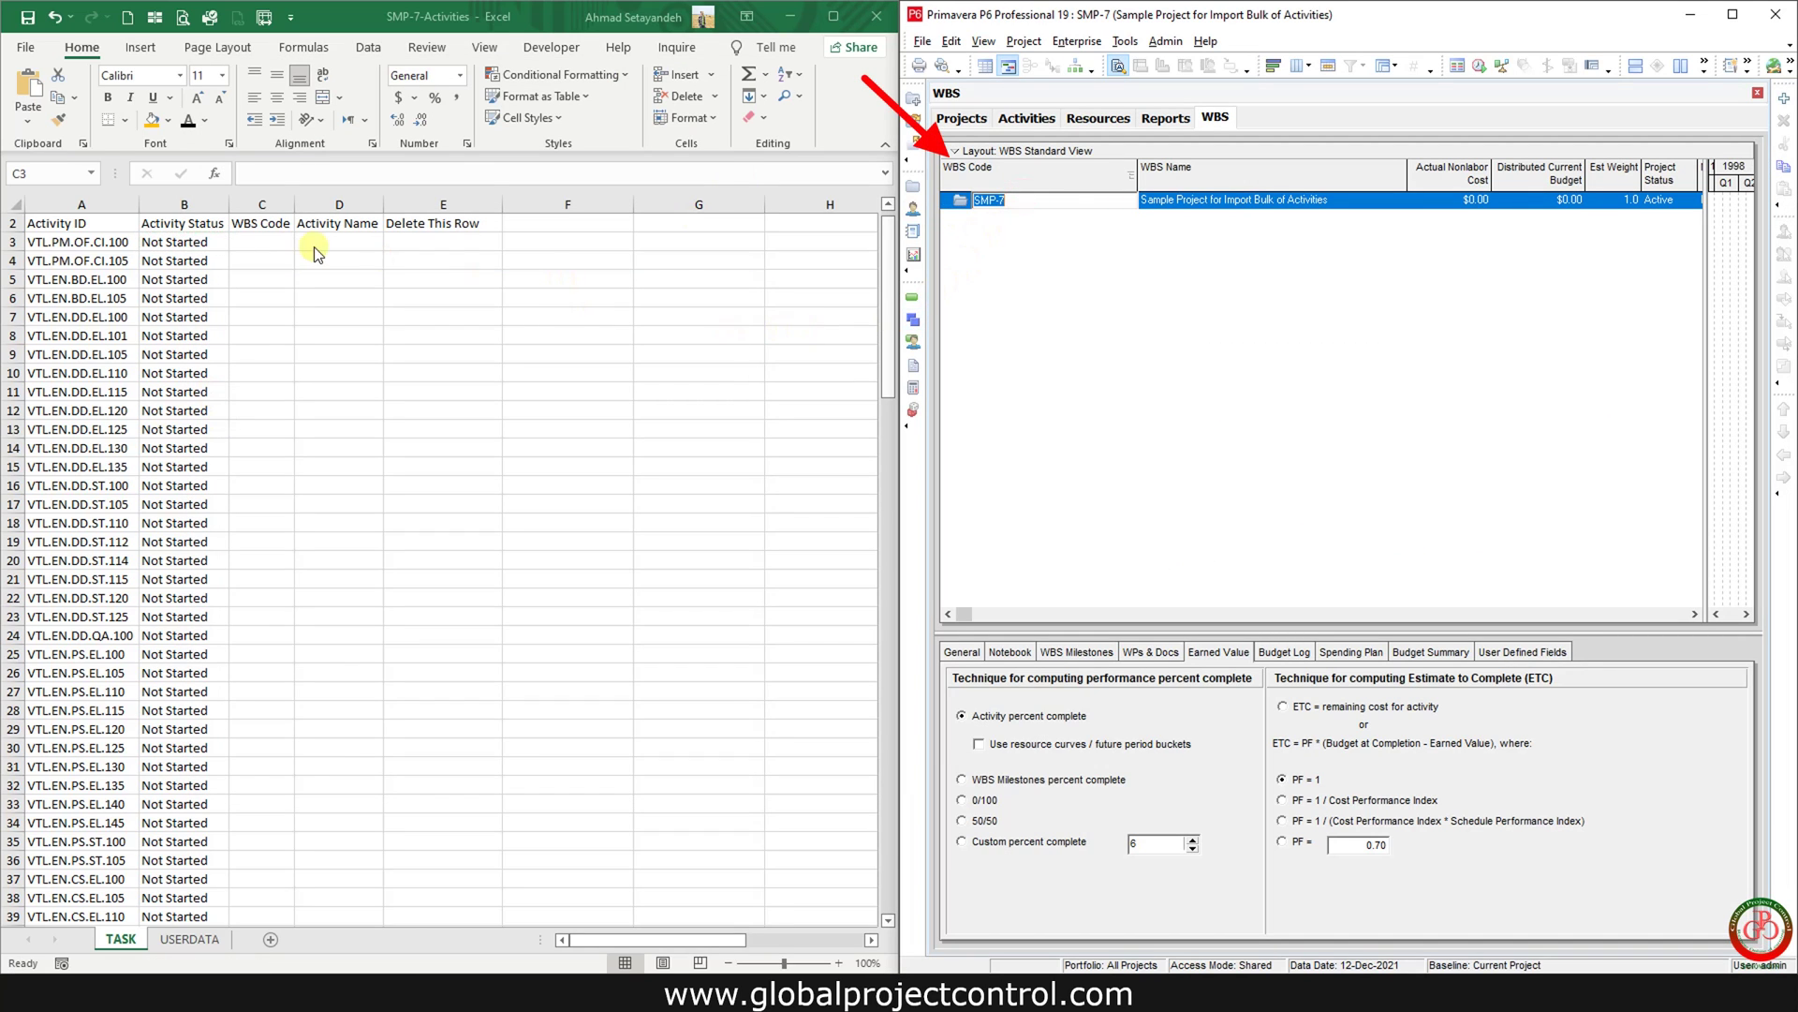
Step: Fill C3:C146 with SMP-7, then move to D3 and switch to the Project Activity List
click(284, 239)
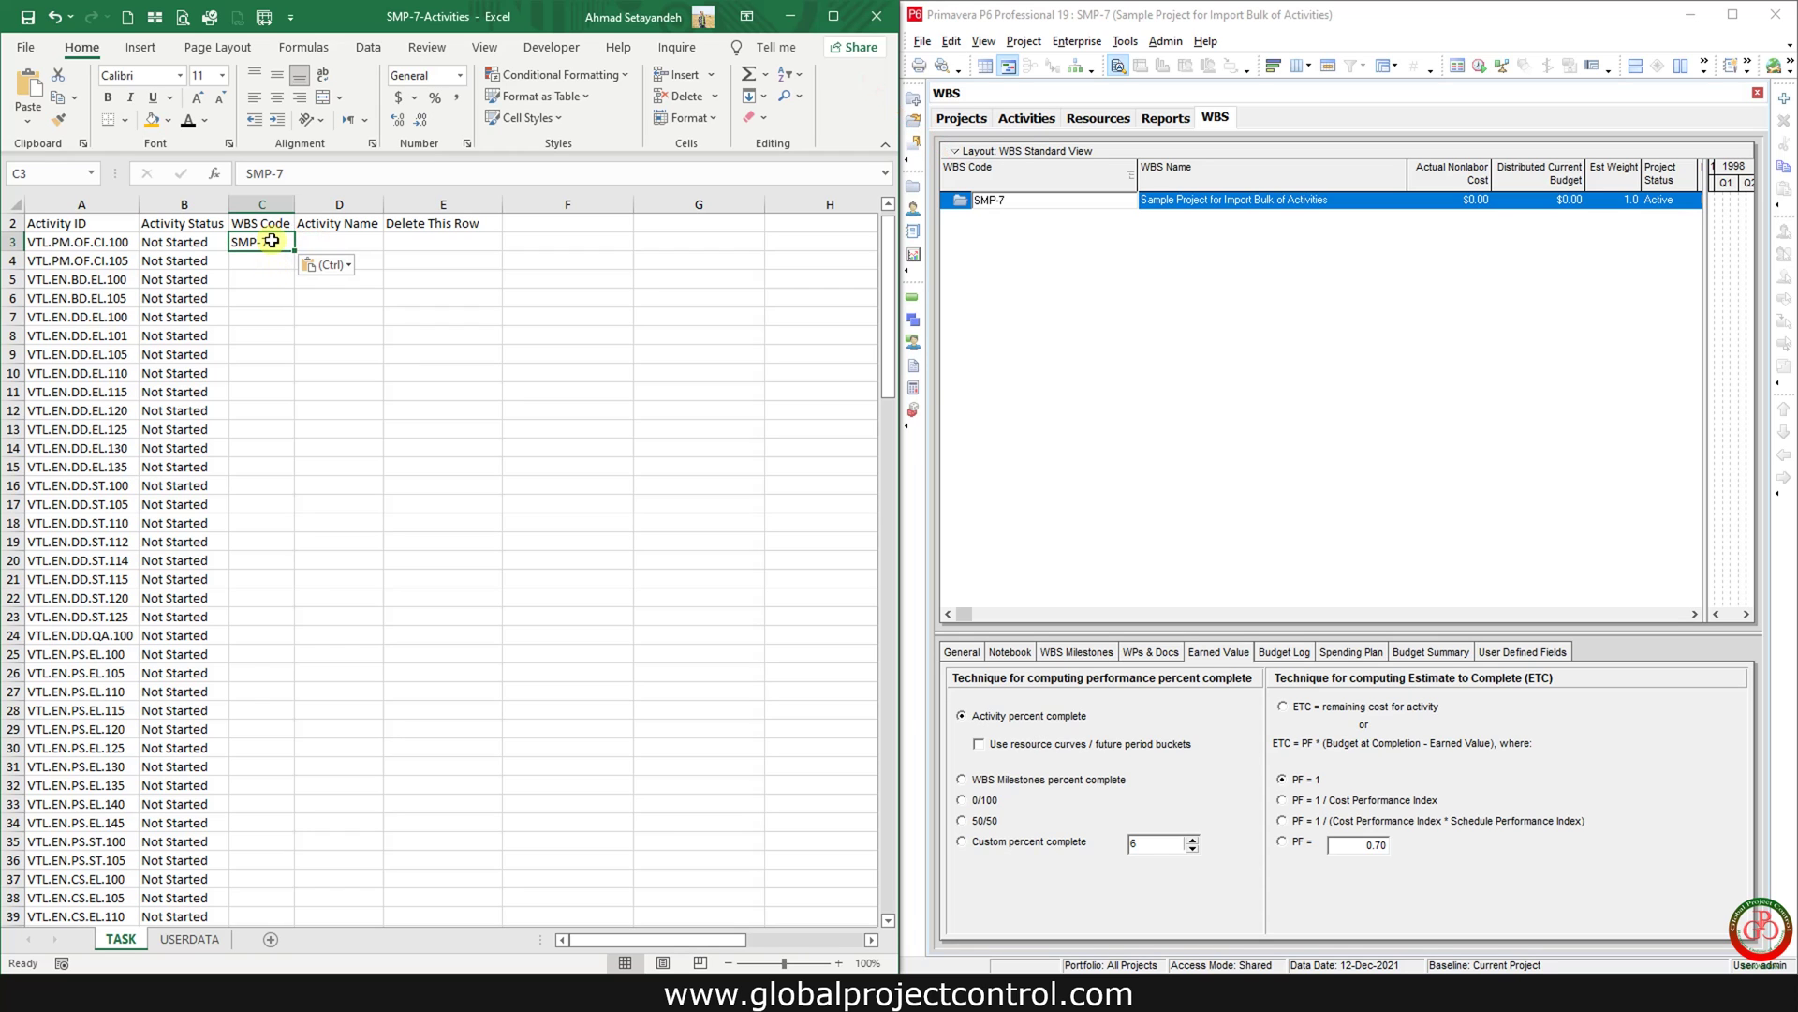
key(ctrl+c)
drag(272, 259, 272, 239)
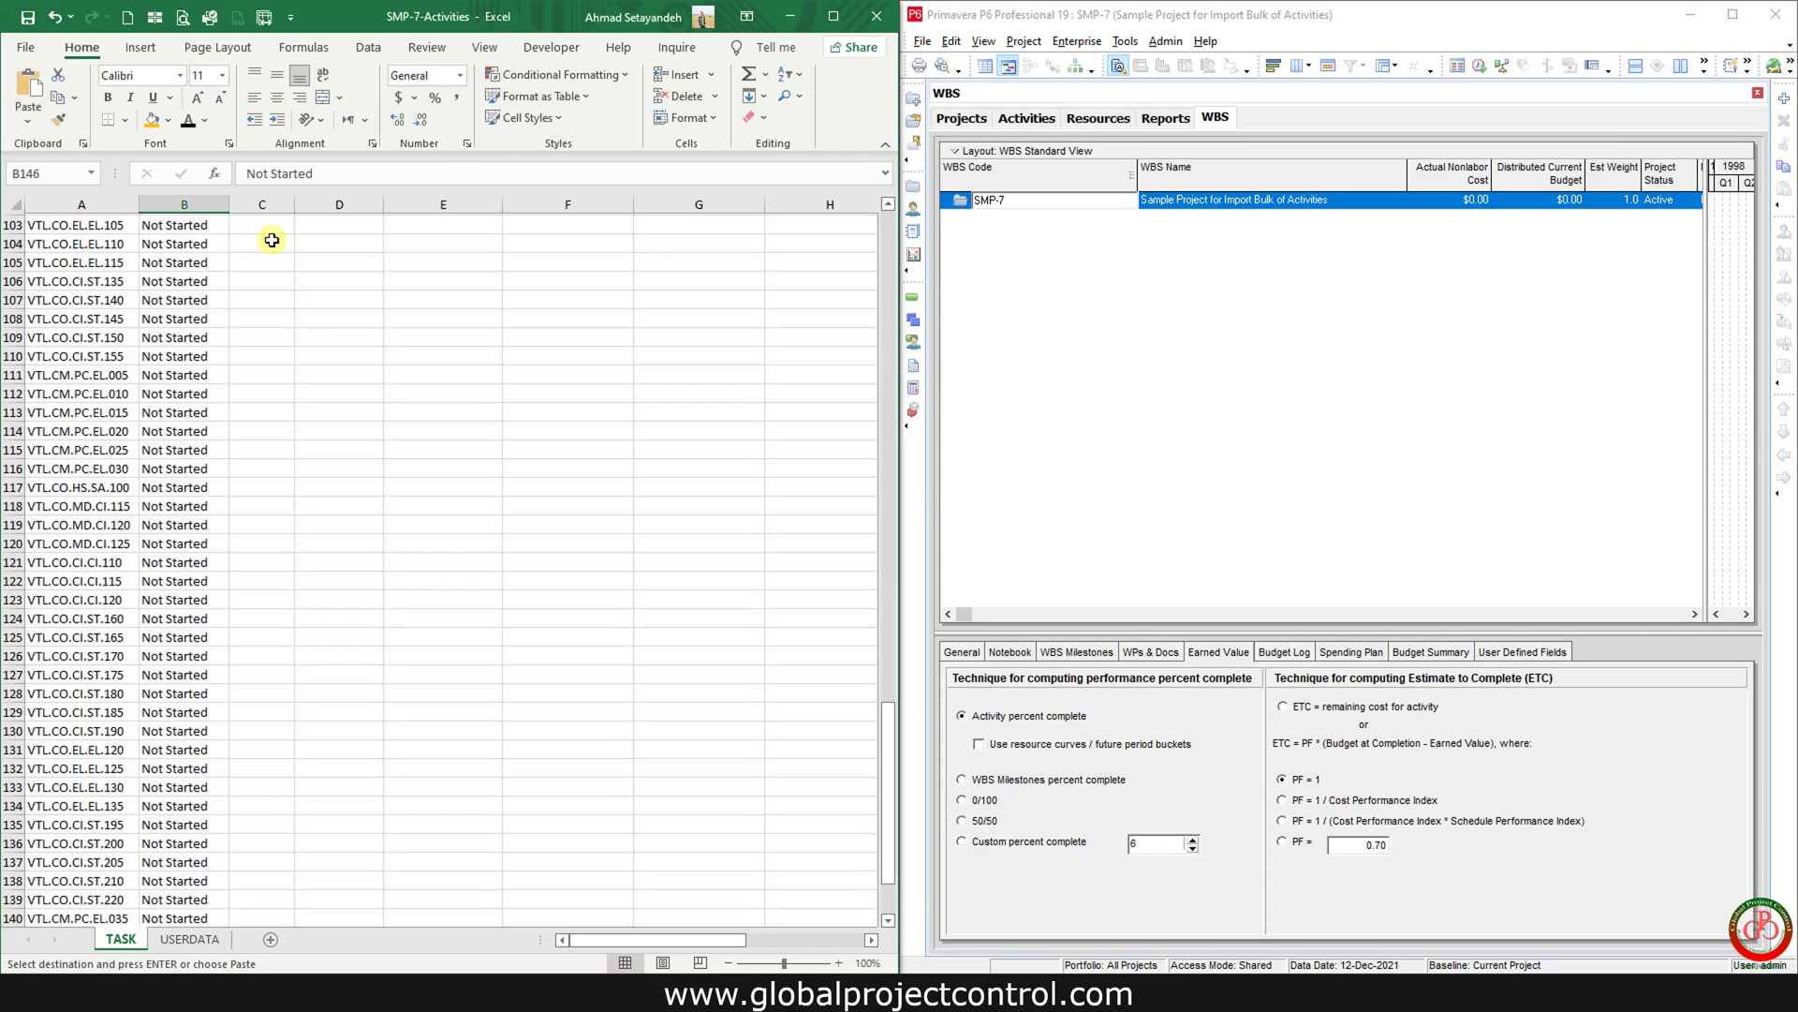
scroll(272, 240, up, 3)
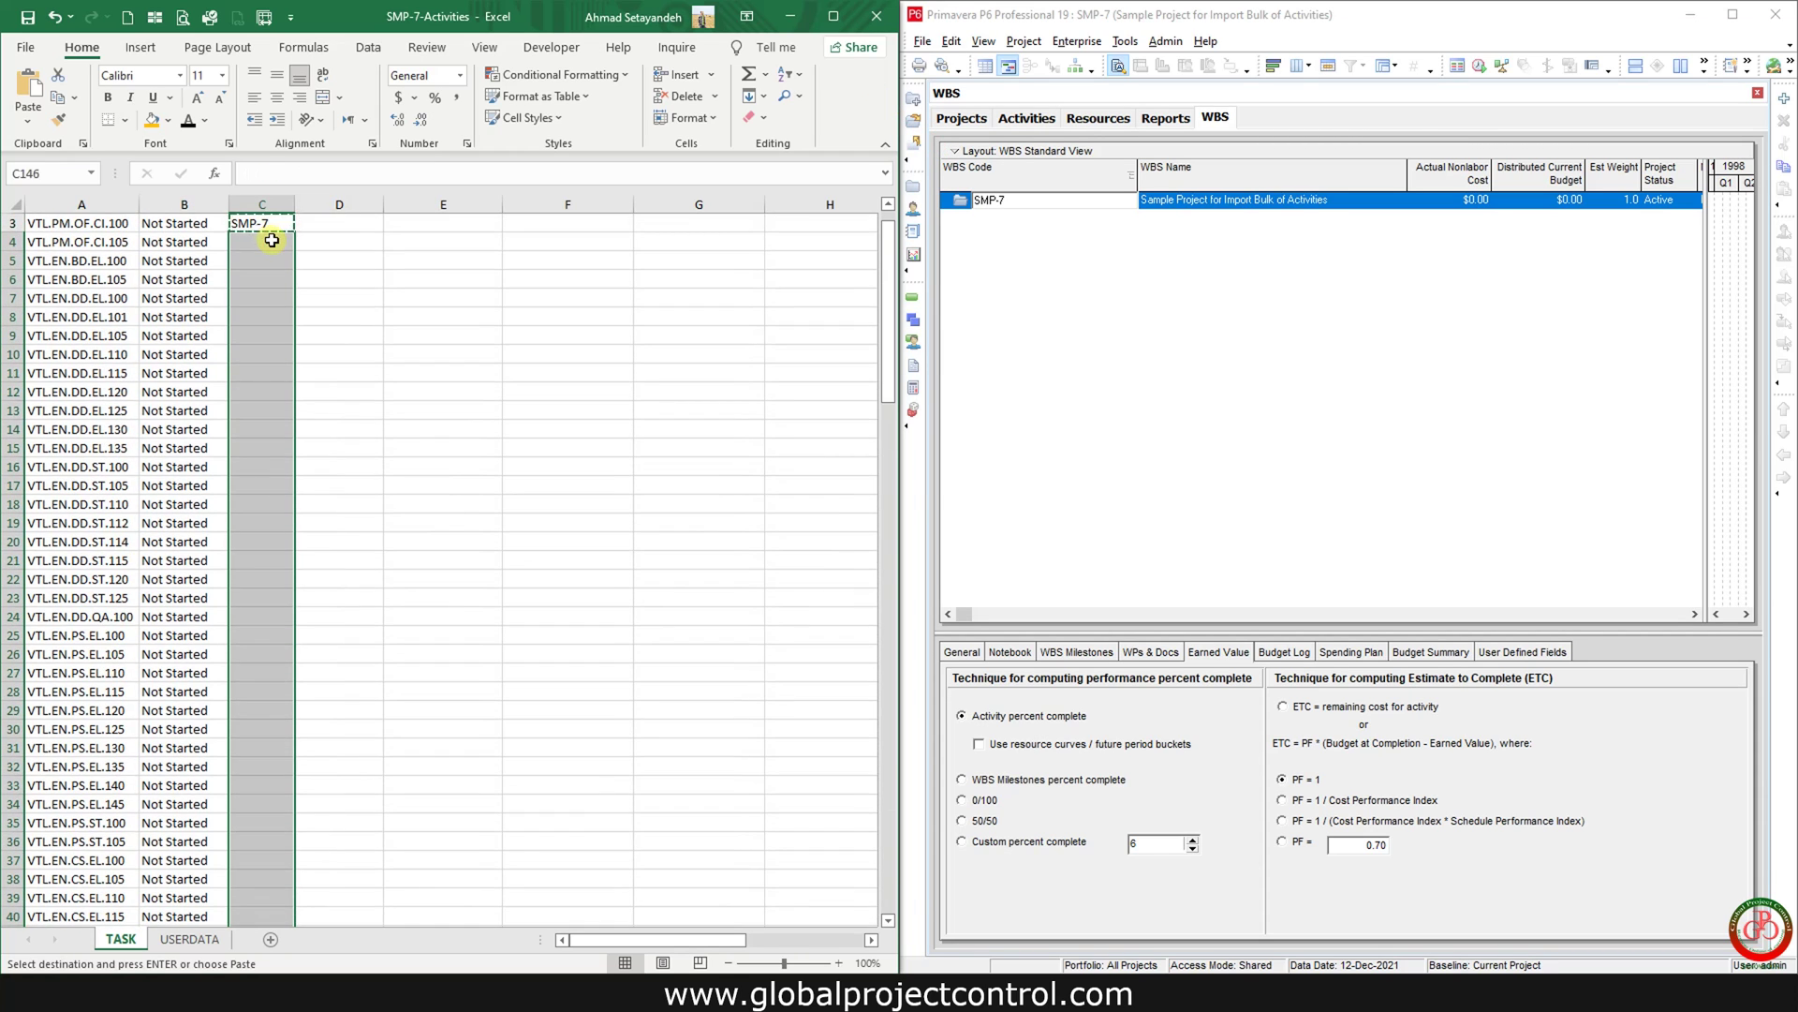
key(ctrl+v)
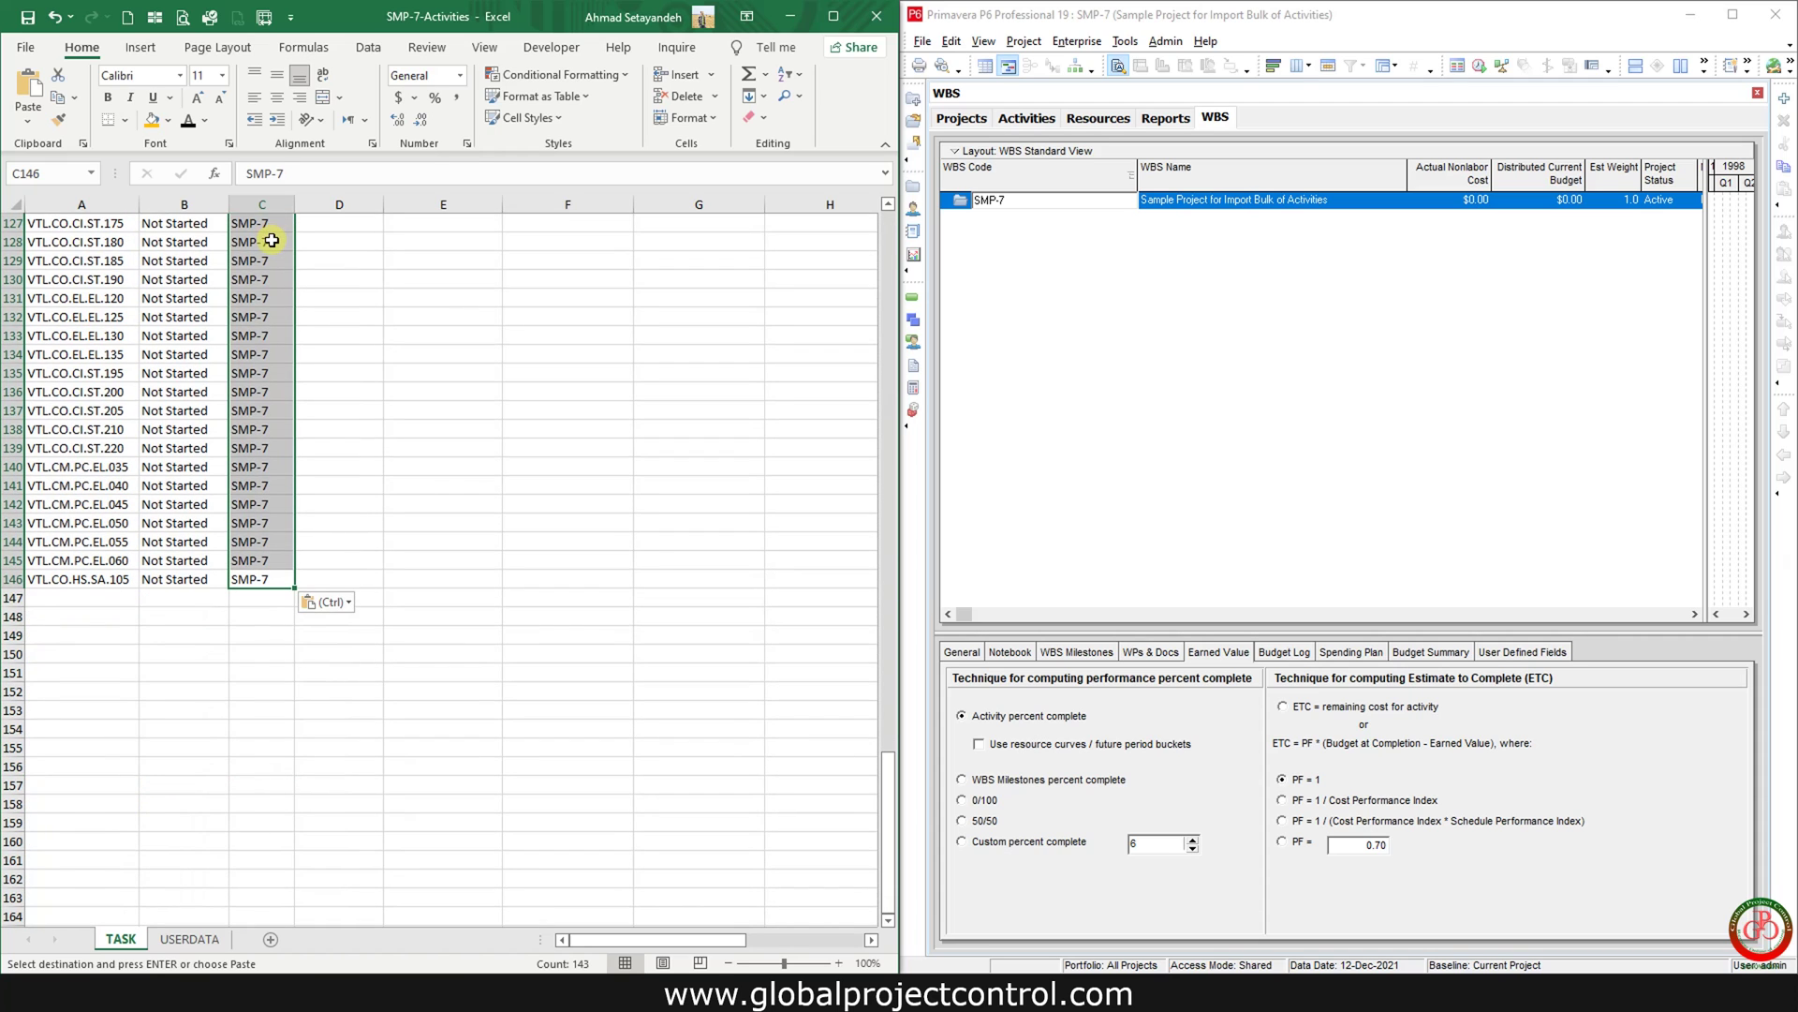
key(ctrl+Up)
key(Down)
key(Right)
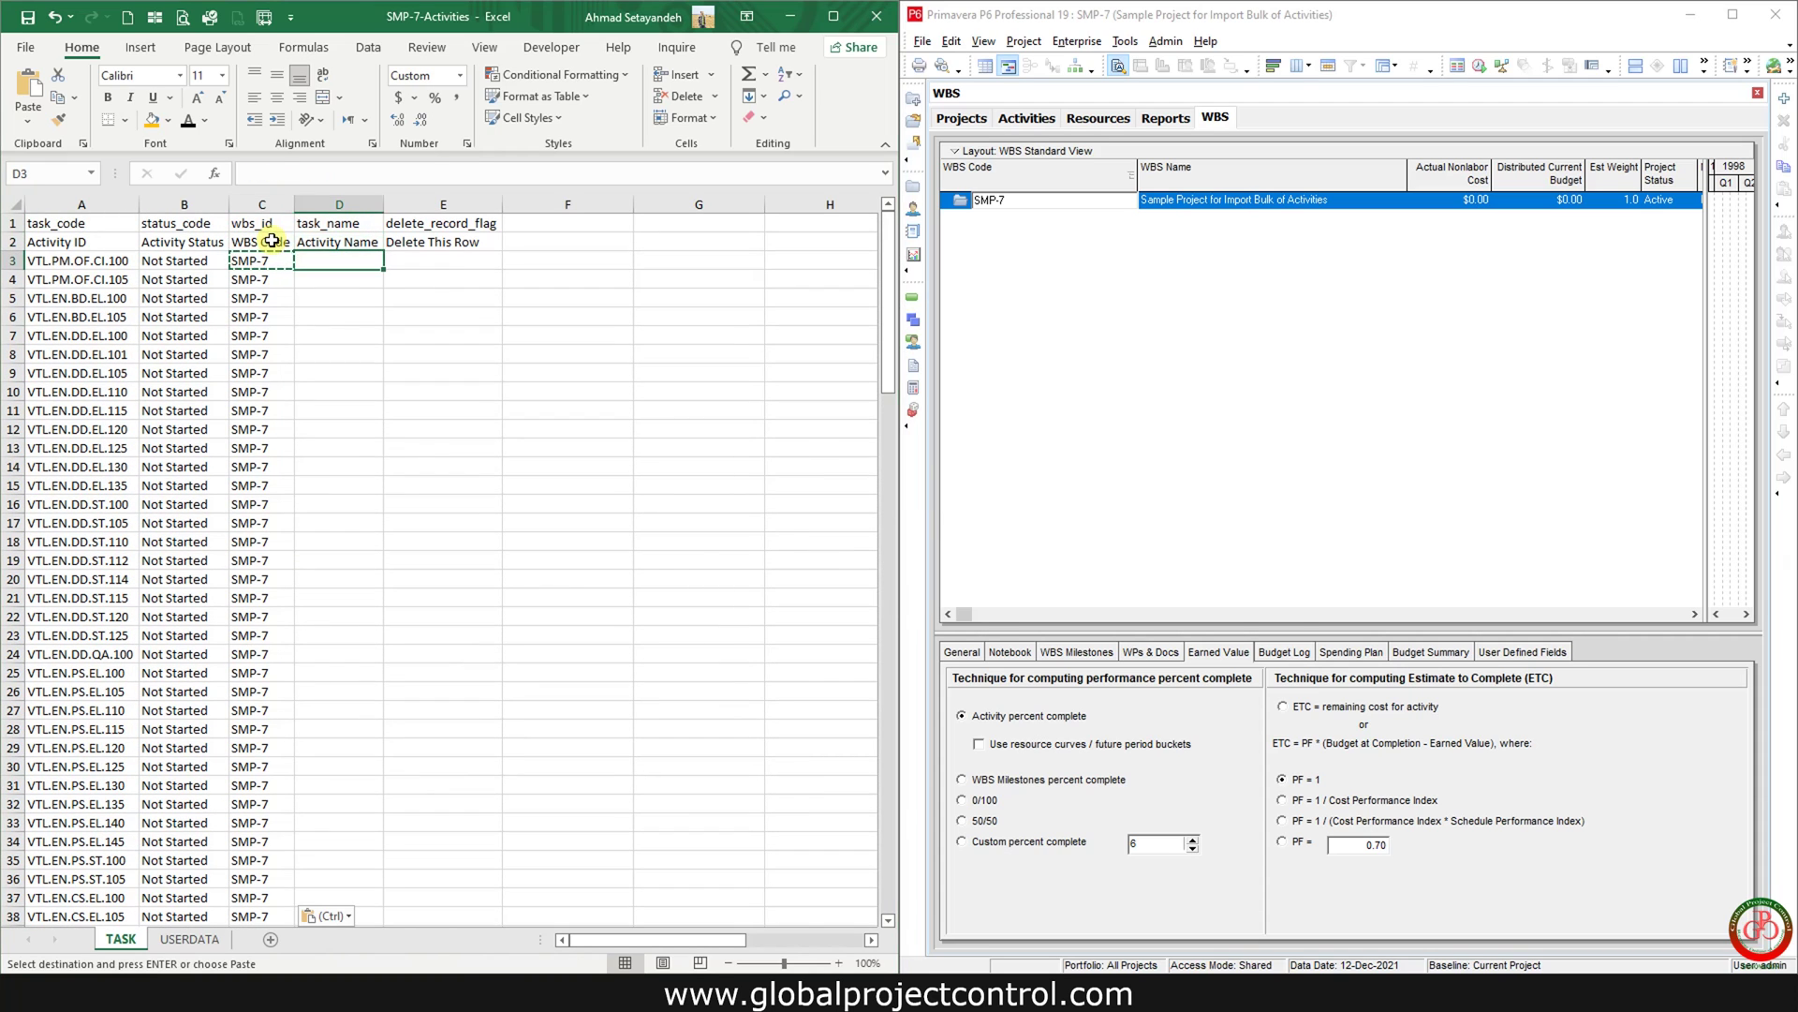
key(Down)
key(alt+Tab)
key(alt+Tab)
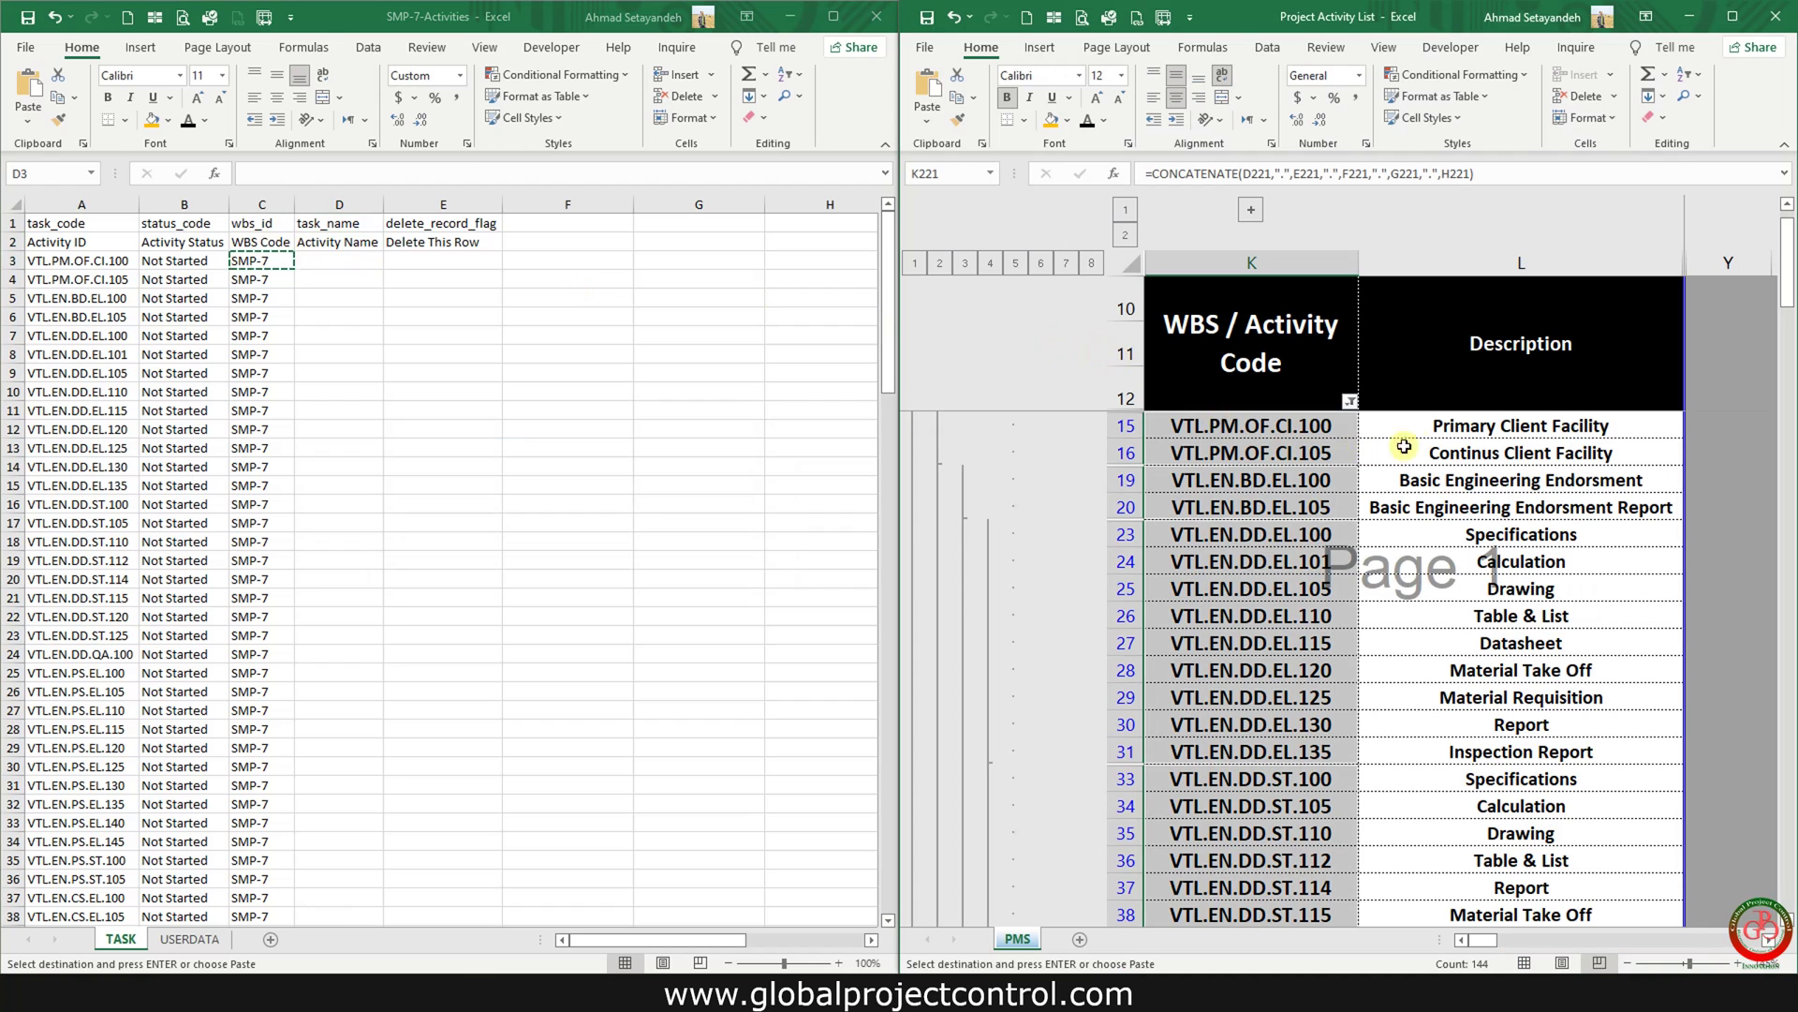
Step: Copy all activity descriptions from L15 down to the last row of the list
click(1453, 430)
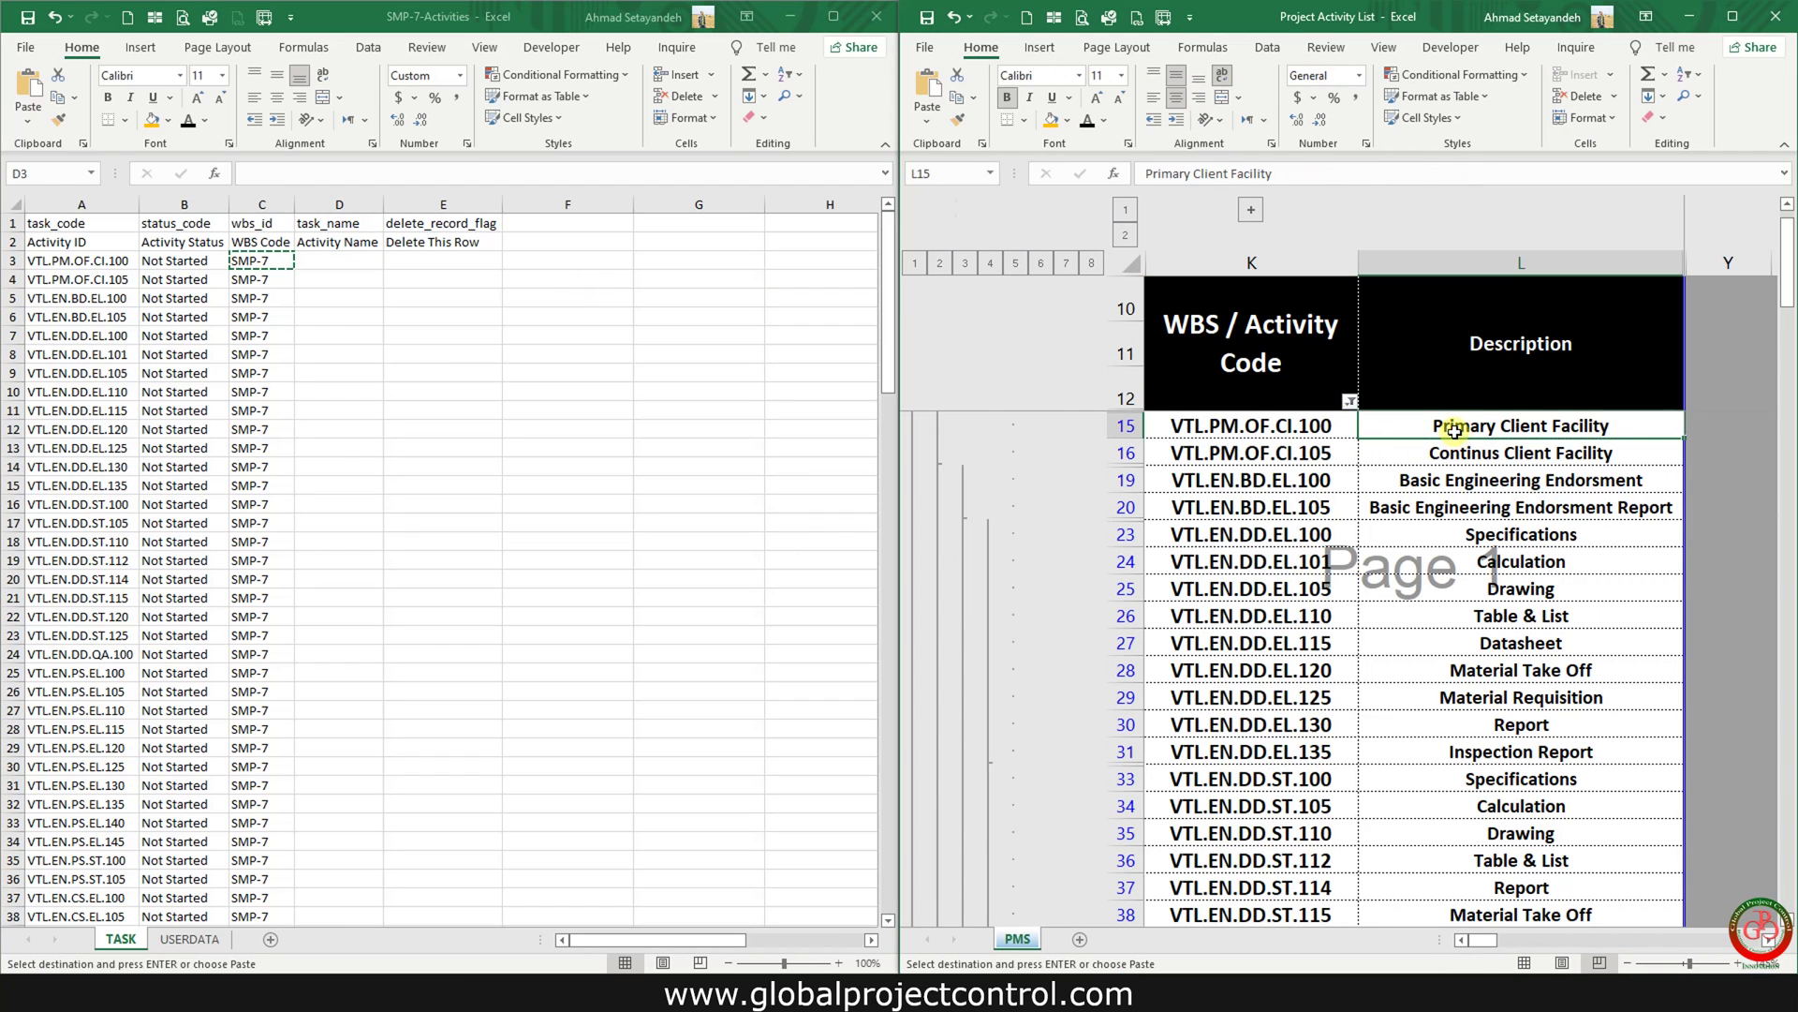
key(ctrl+shift+Down)
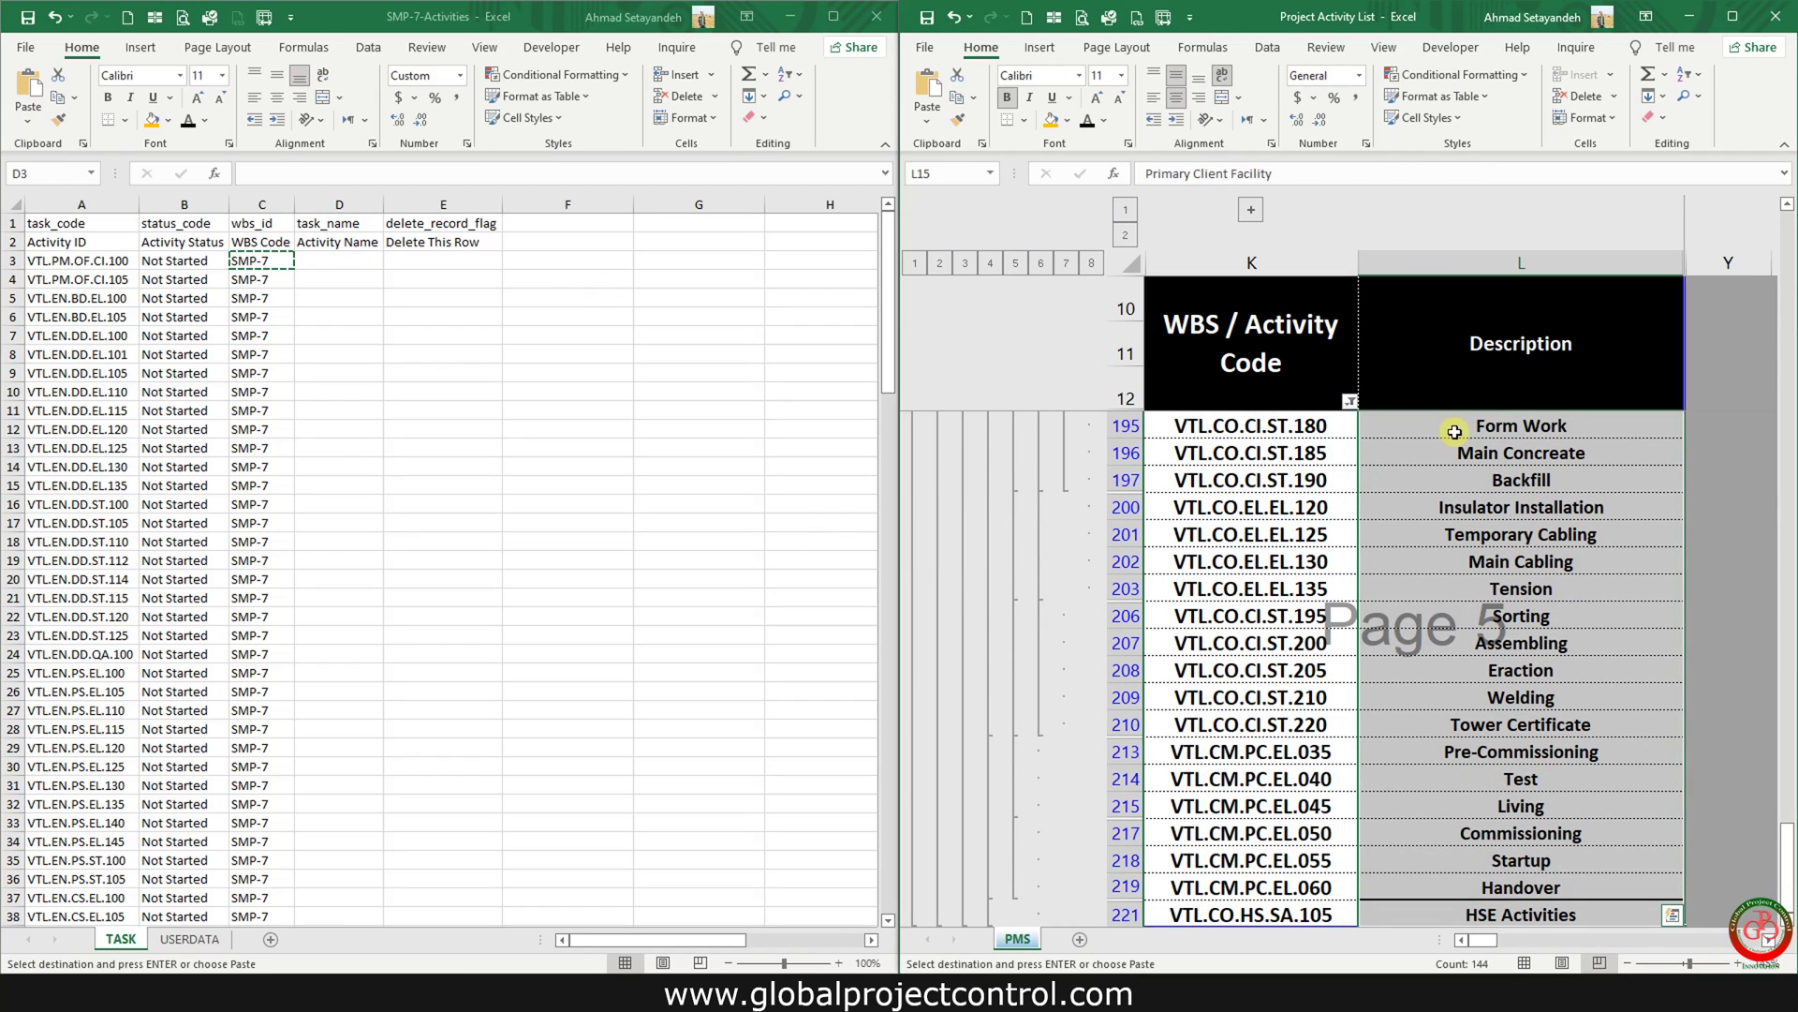
key(ctrl+q)
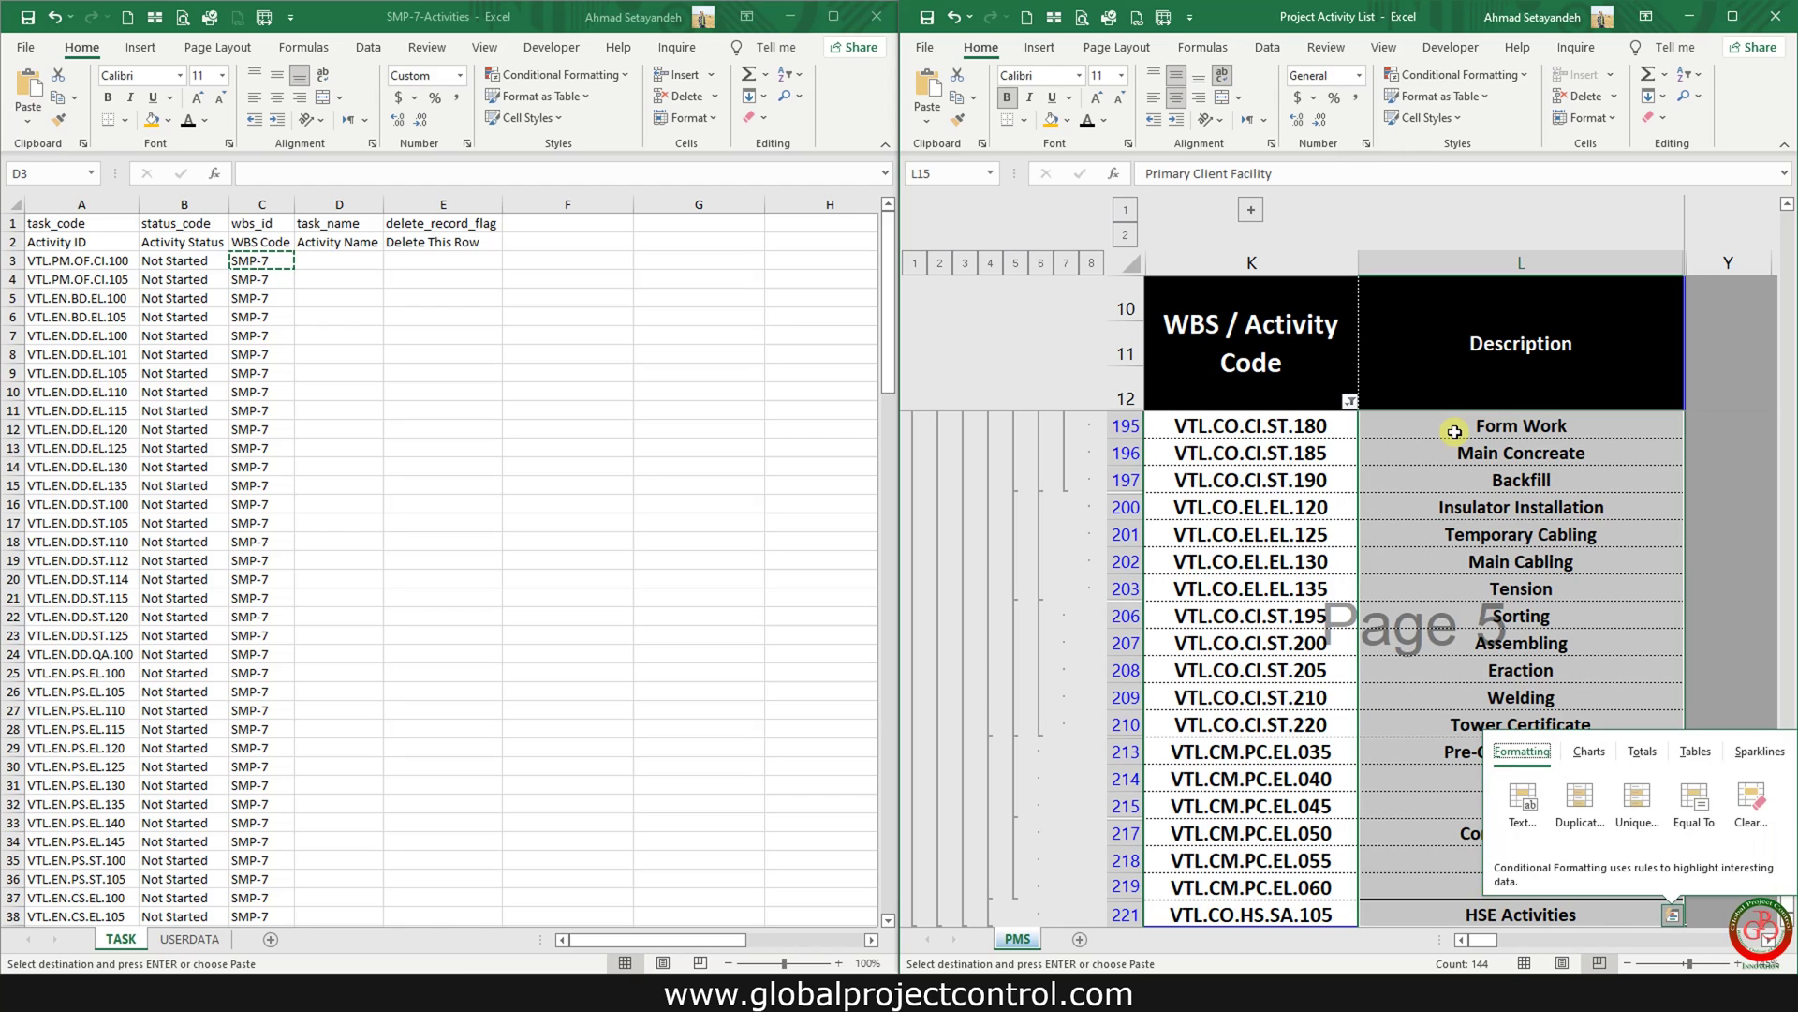
key(Escape)
key(ctrl+c)
Step: Paste the descriptions into task_name from D3, autofit column D, and save SMP-7-Activities
key(alt+Tab)
right_click(356, 258)
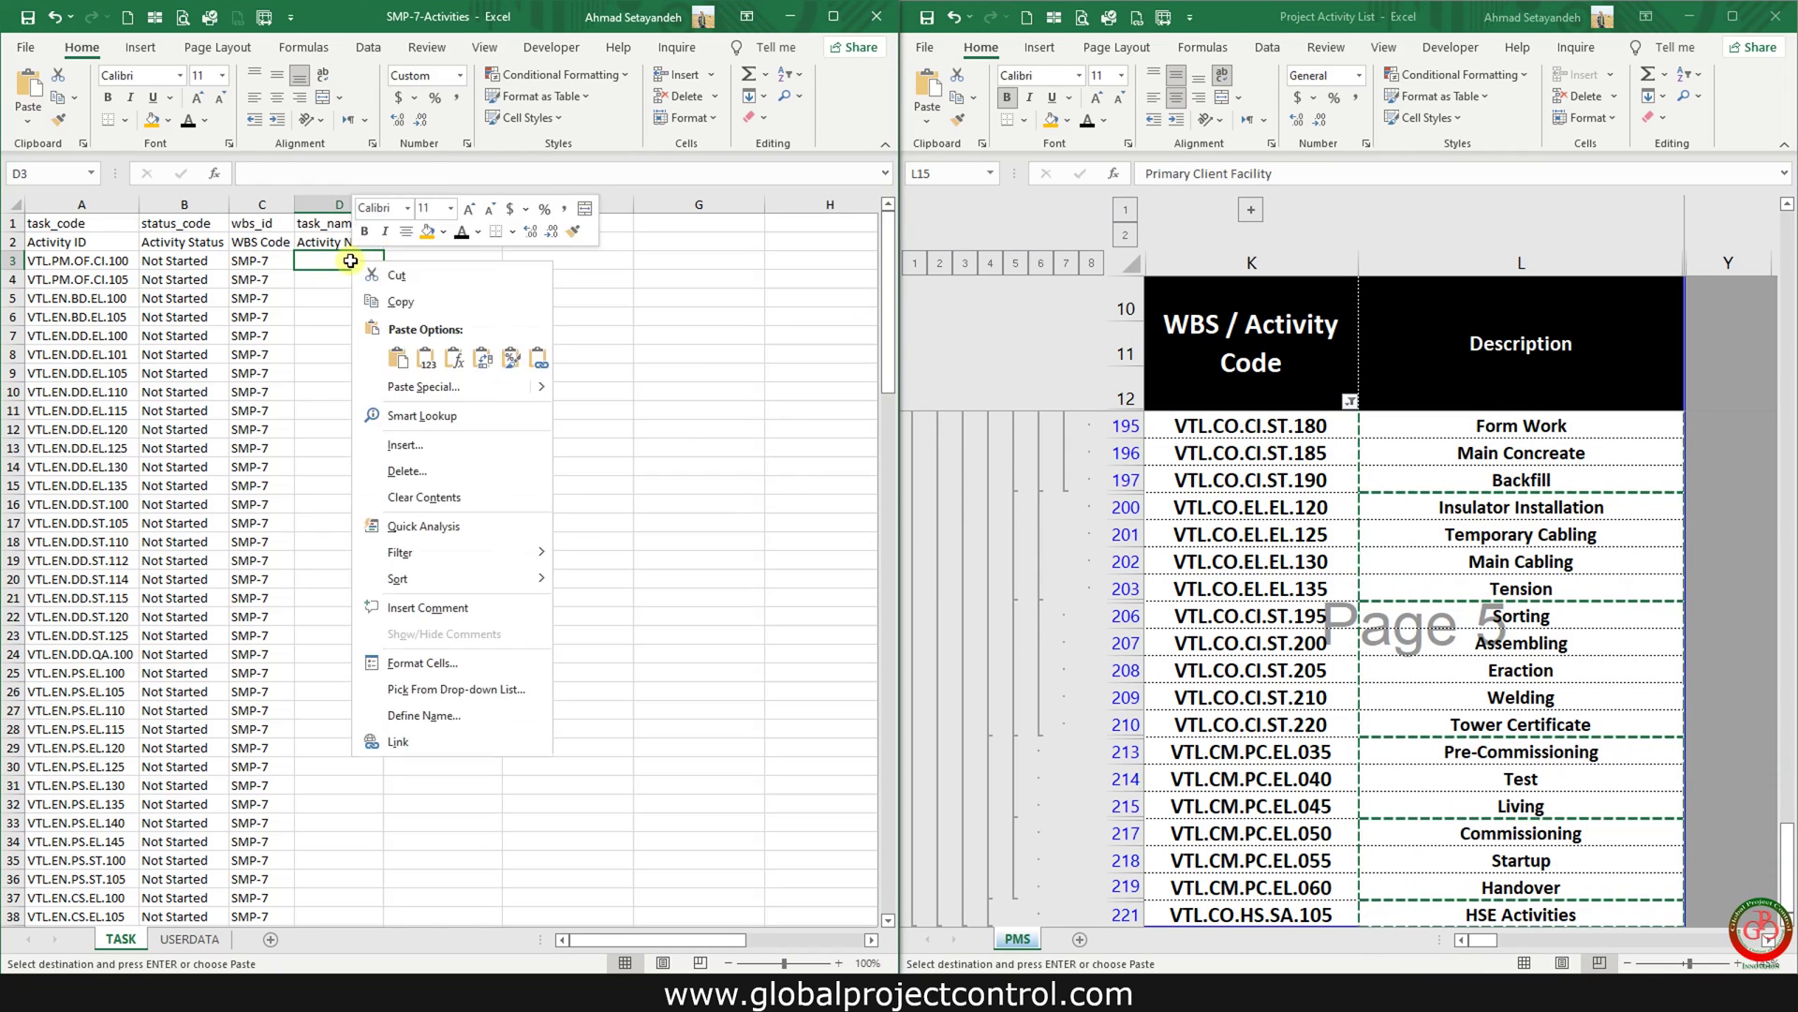
click(423, 354)
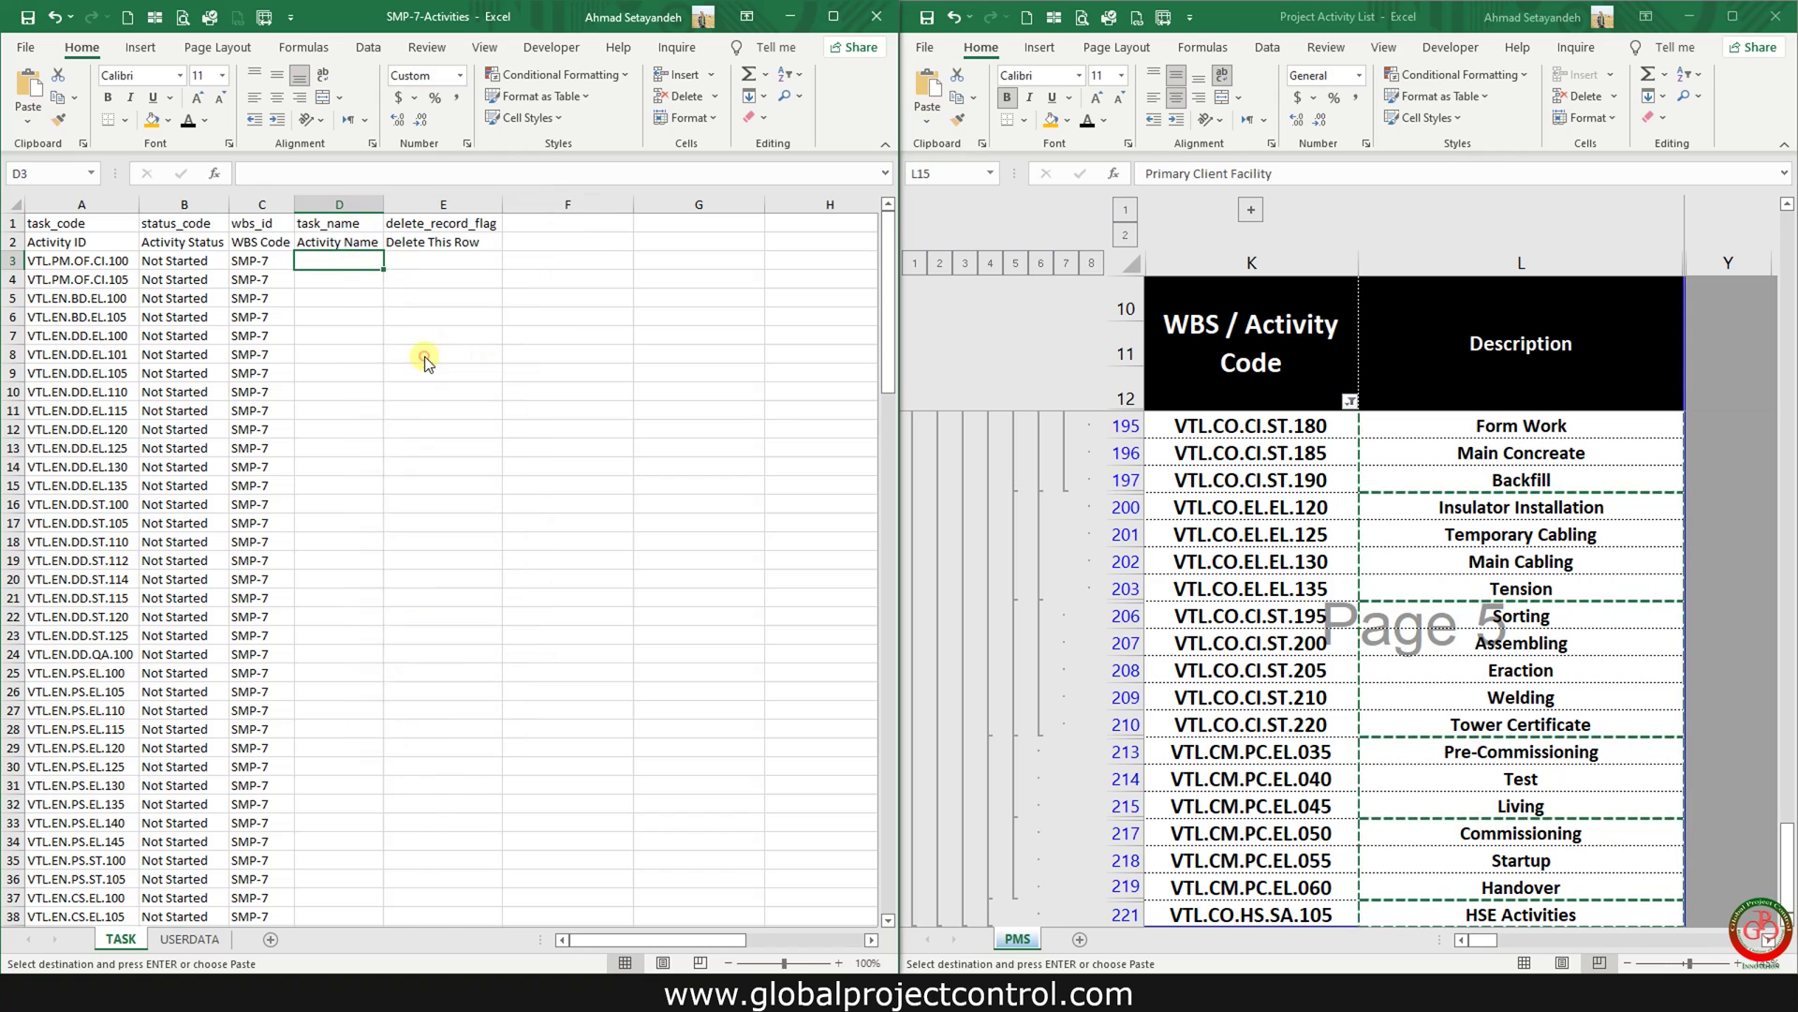
double_click(384, 204)
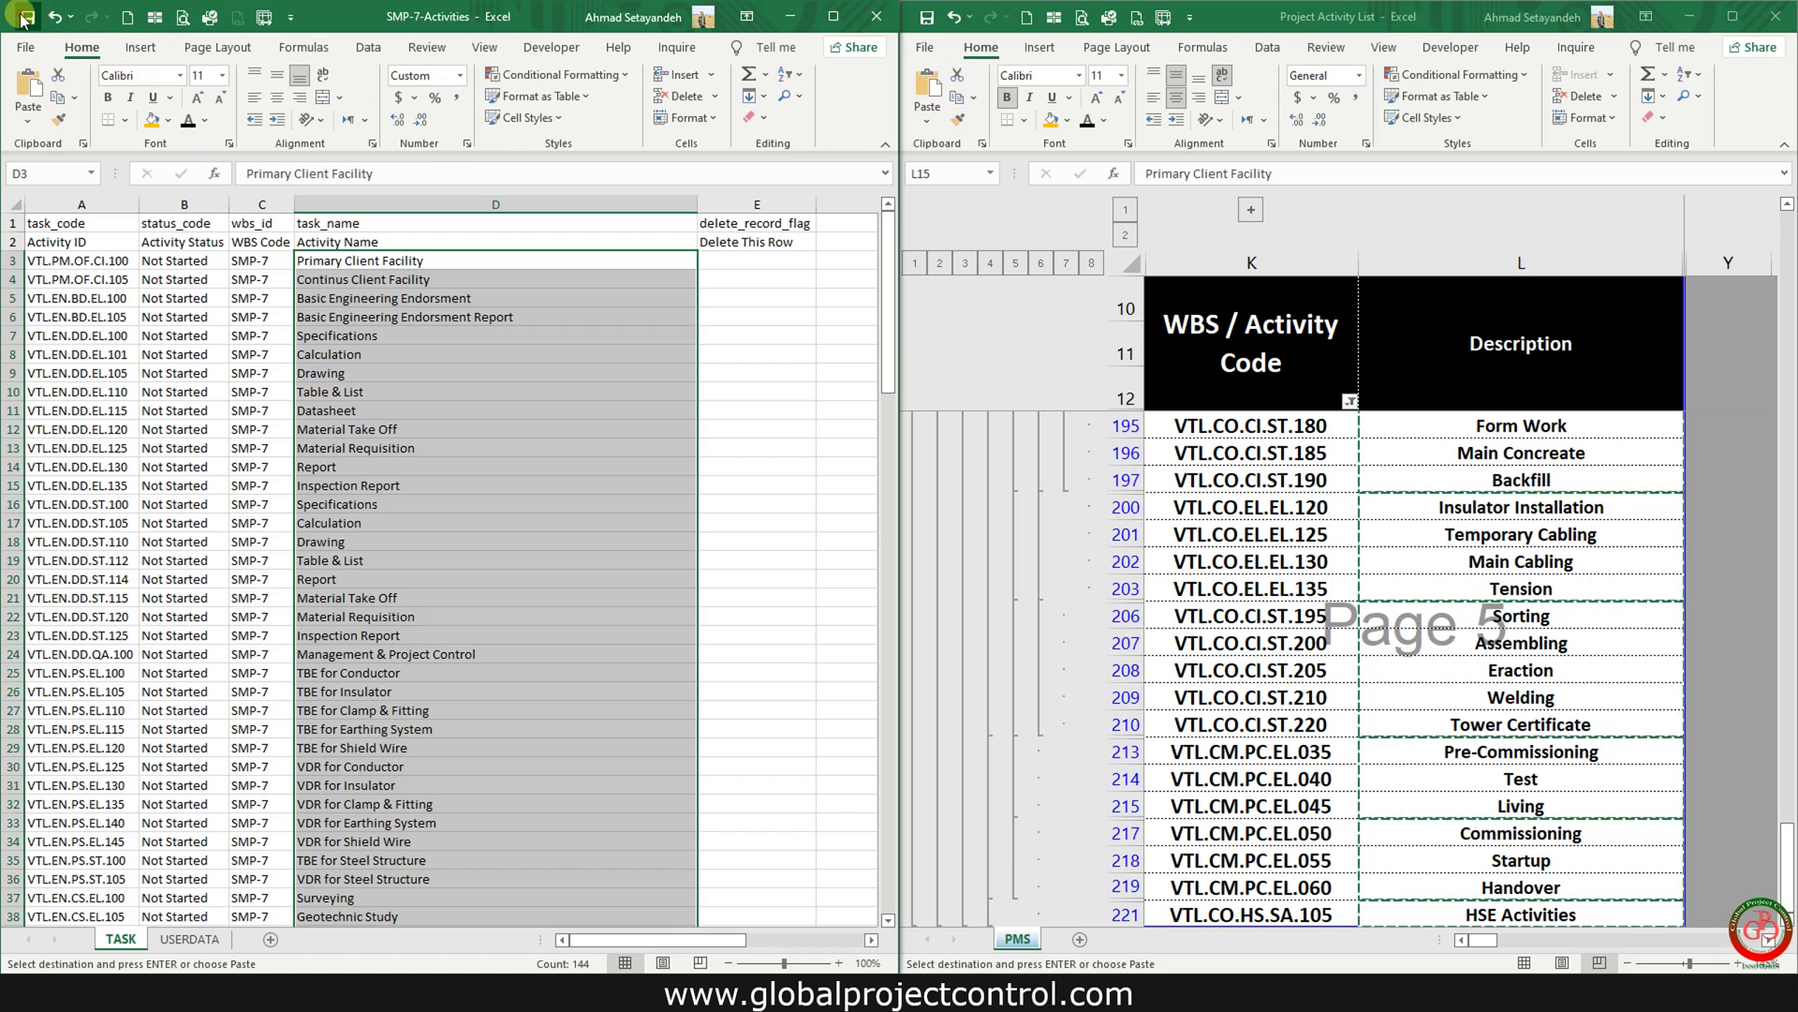
key(Escape)
click(439, 314)
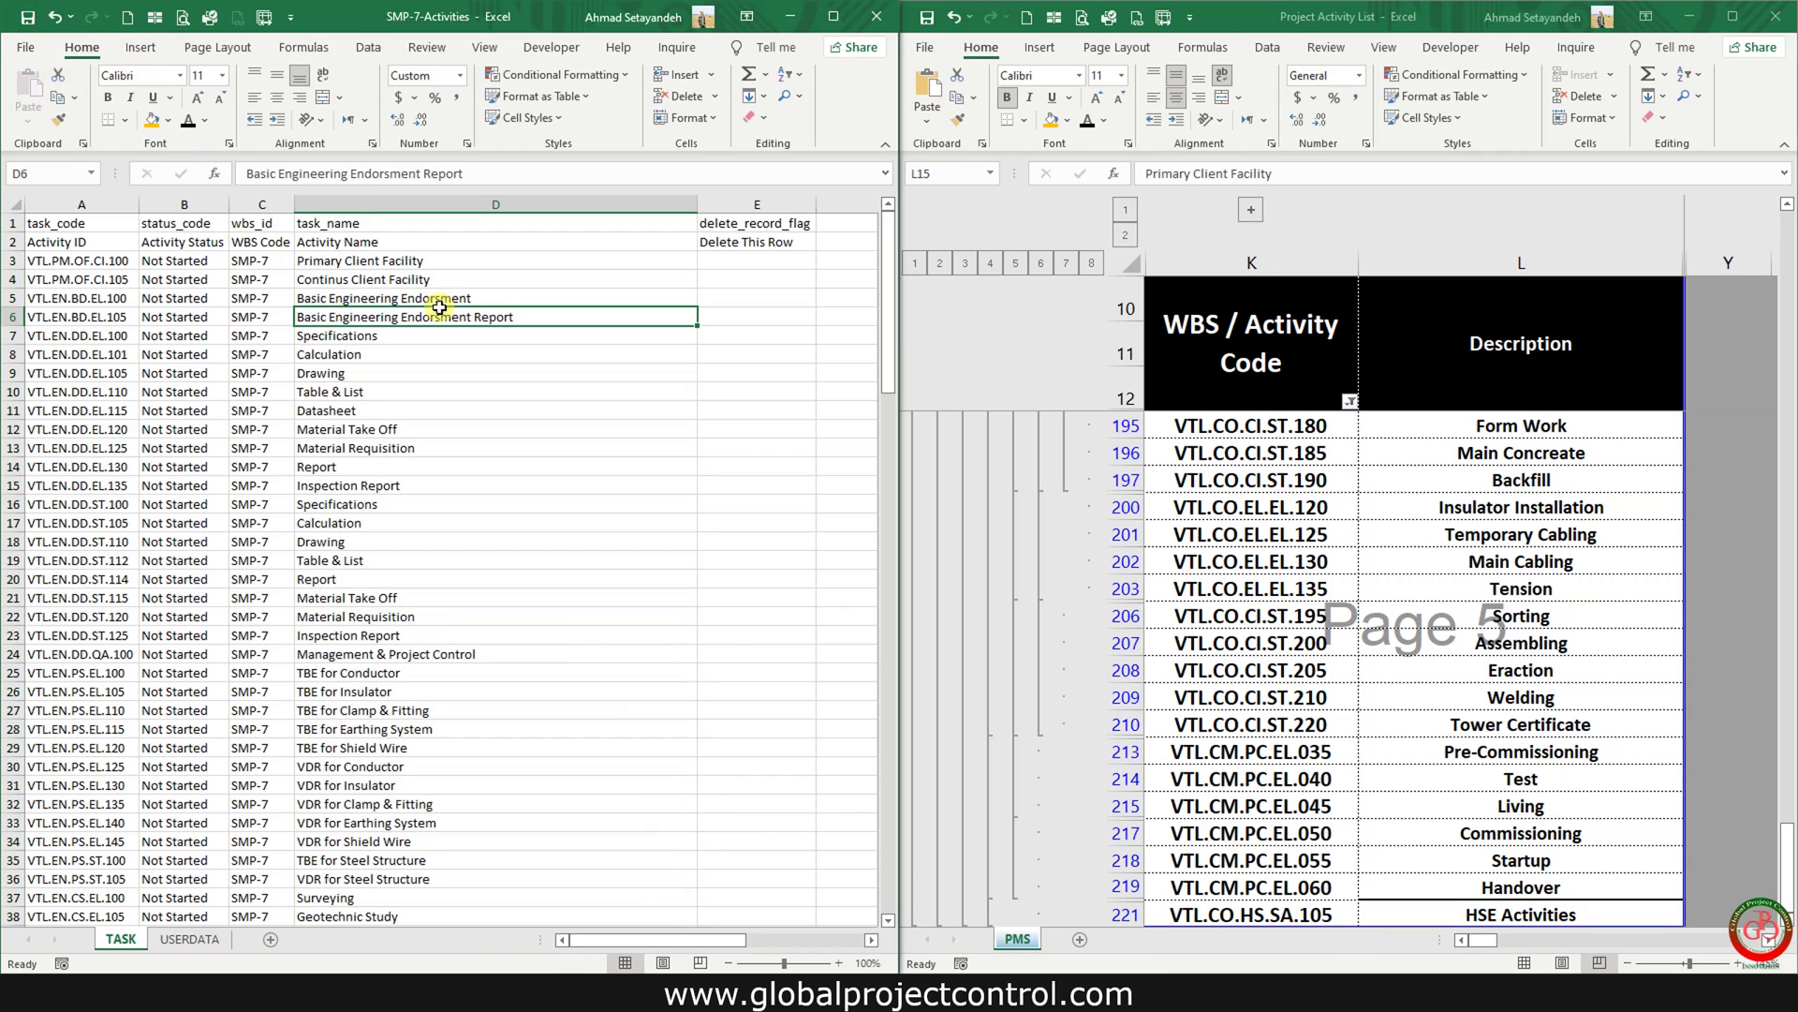
Step: Close both Excel workbooks and show P6 maximized on the Activities view
click(883, 28)
click(1768, 13)
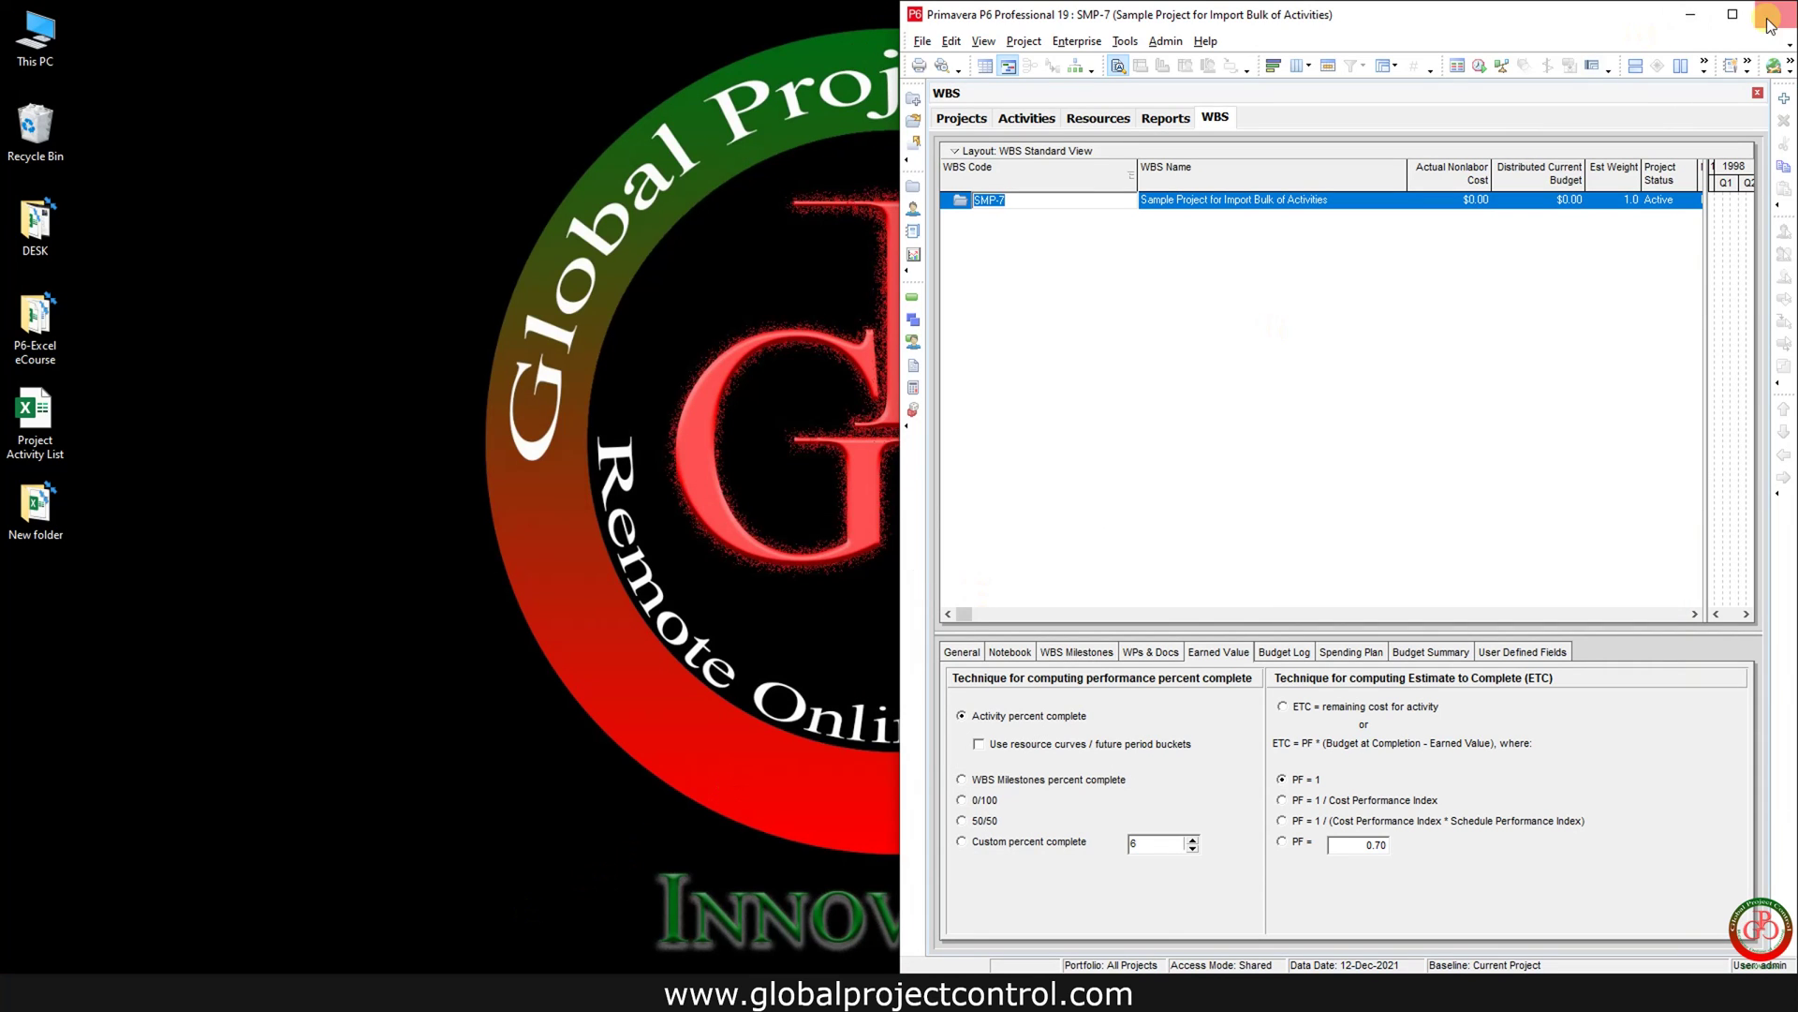
click(1732, 14)
click(11, 289)
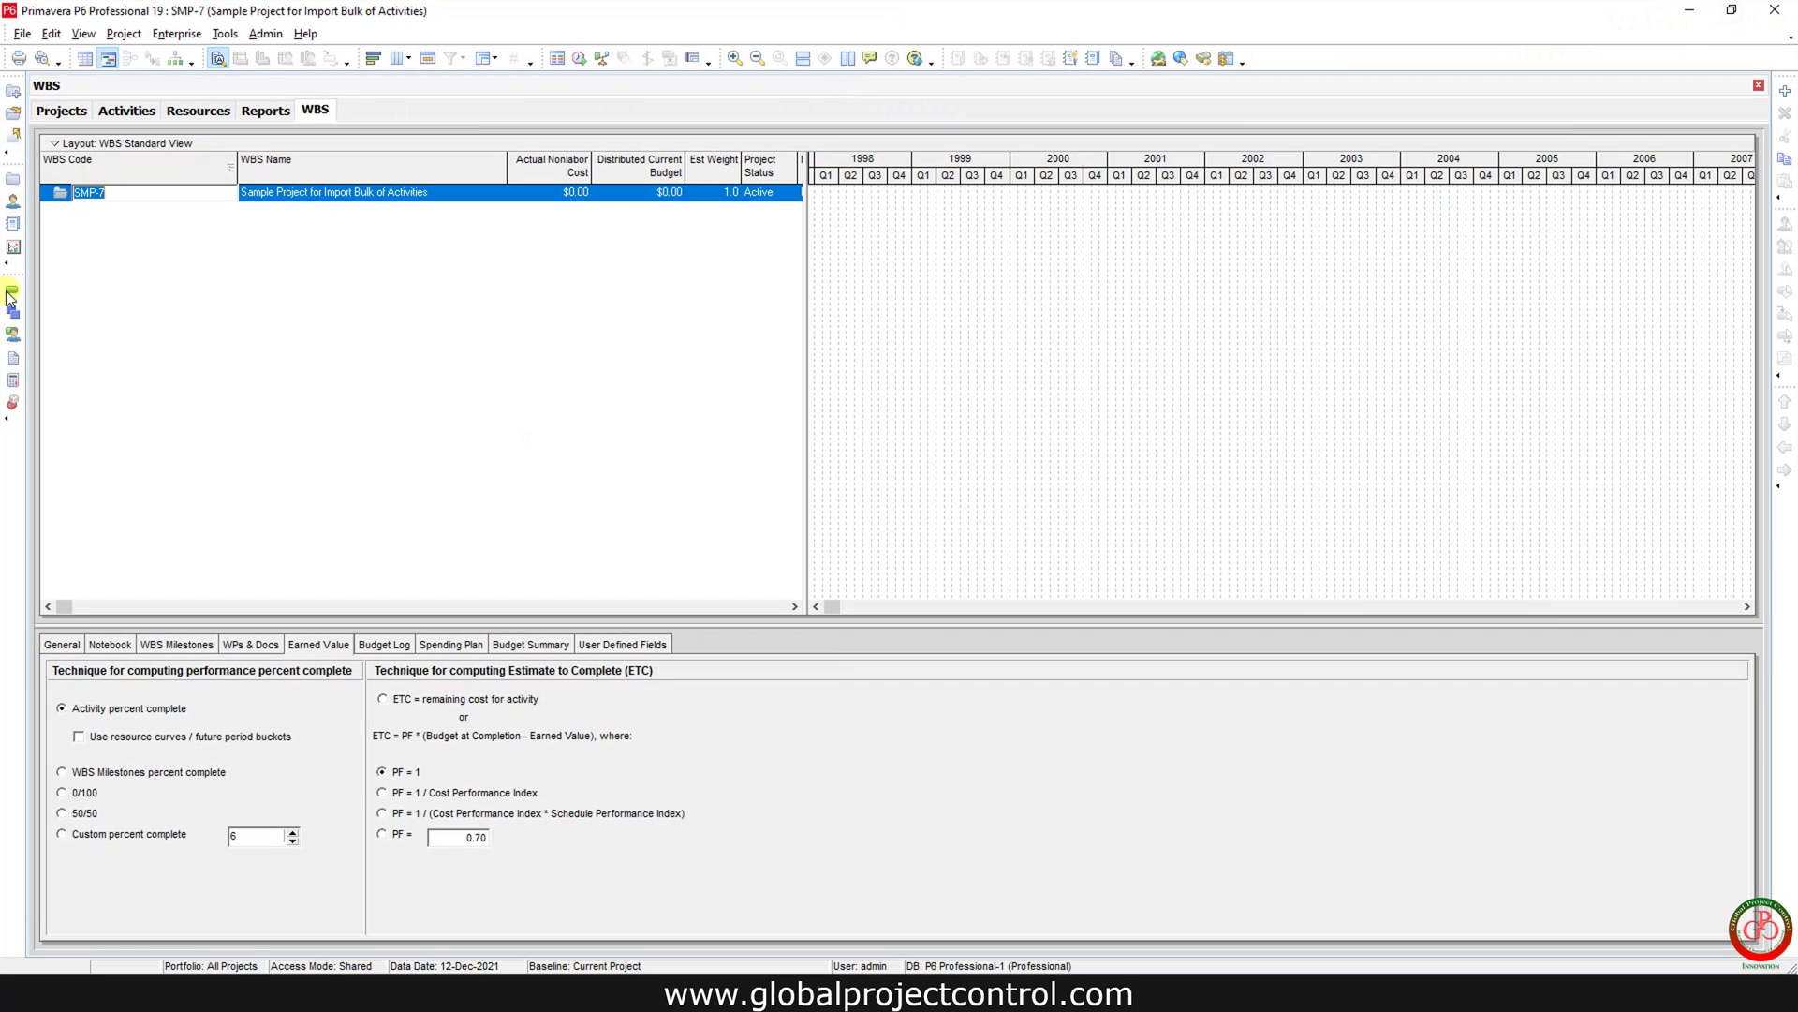
Step: Start a Spreadsheet (XLSX) import using SMP-7-Activities from the Desktop's New folder
click(22, 34)
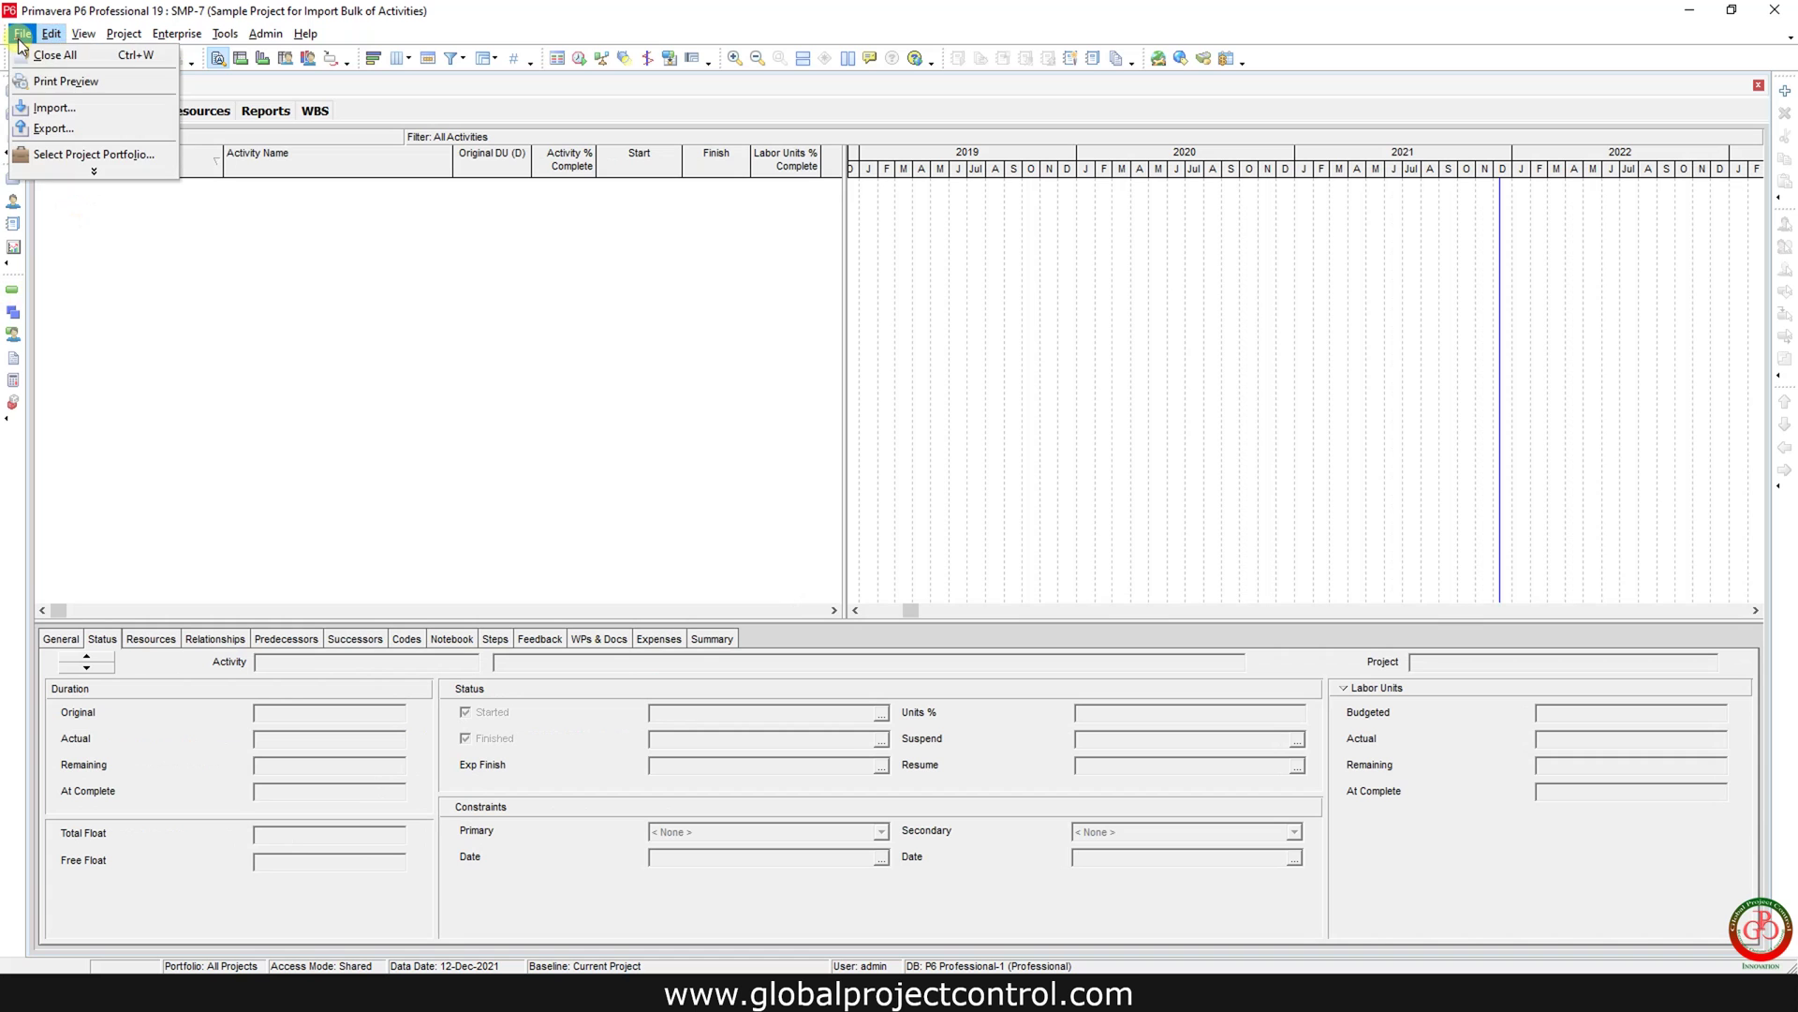
click(57, 108)
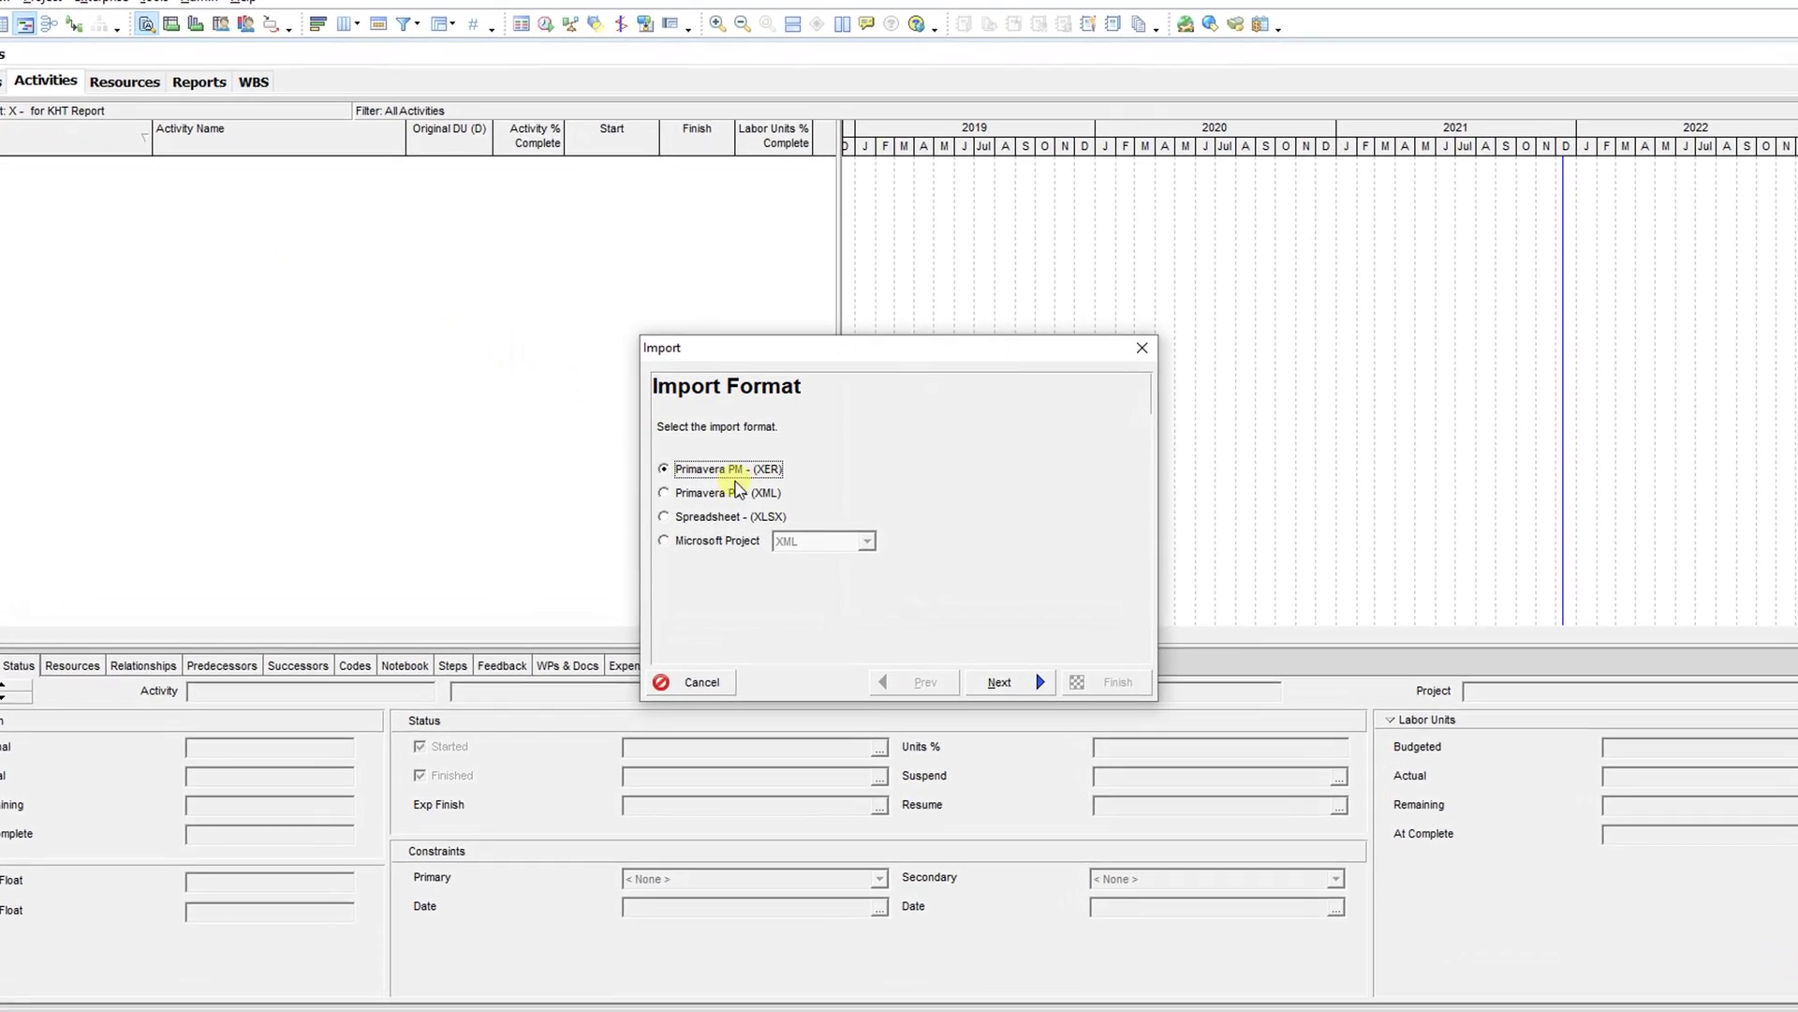
click(694, 562)
click(1114, 920)
click(1106, 711)
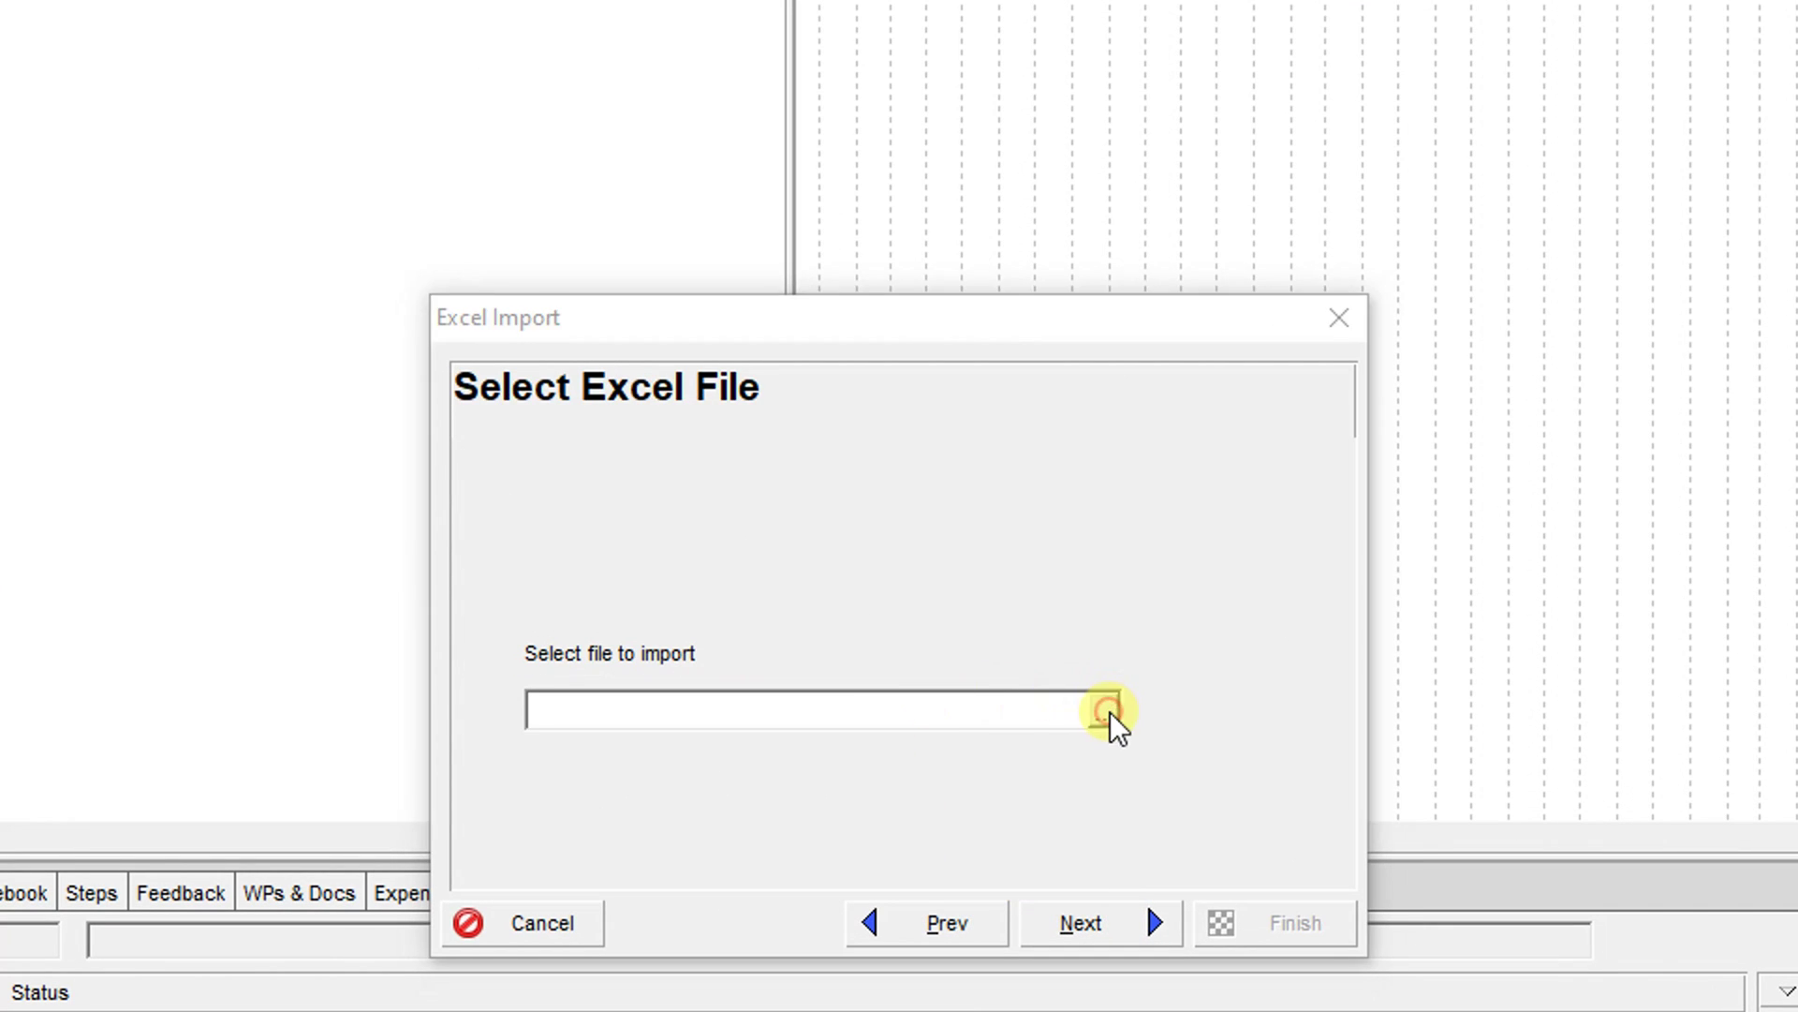
click(482, 298)
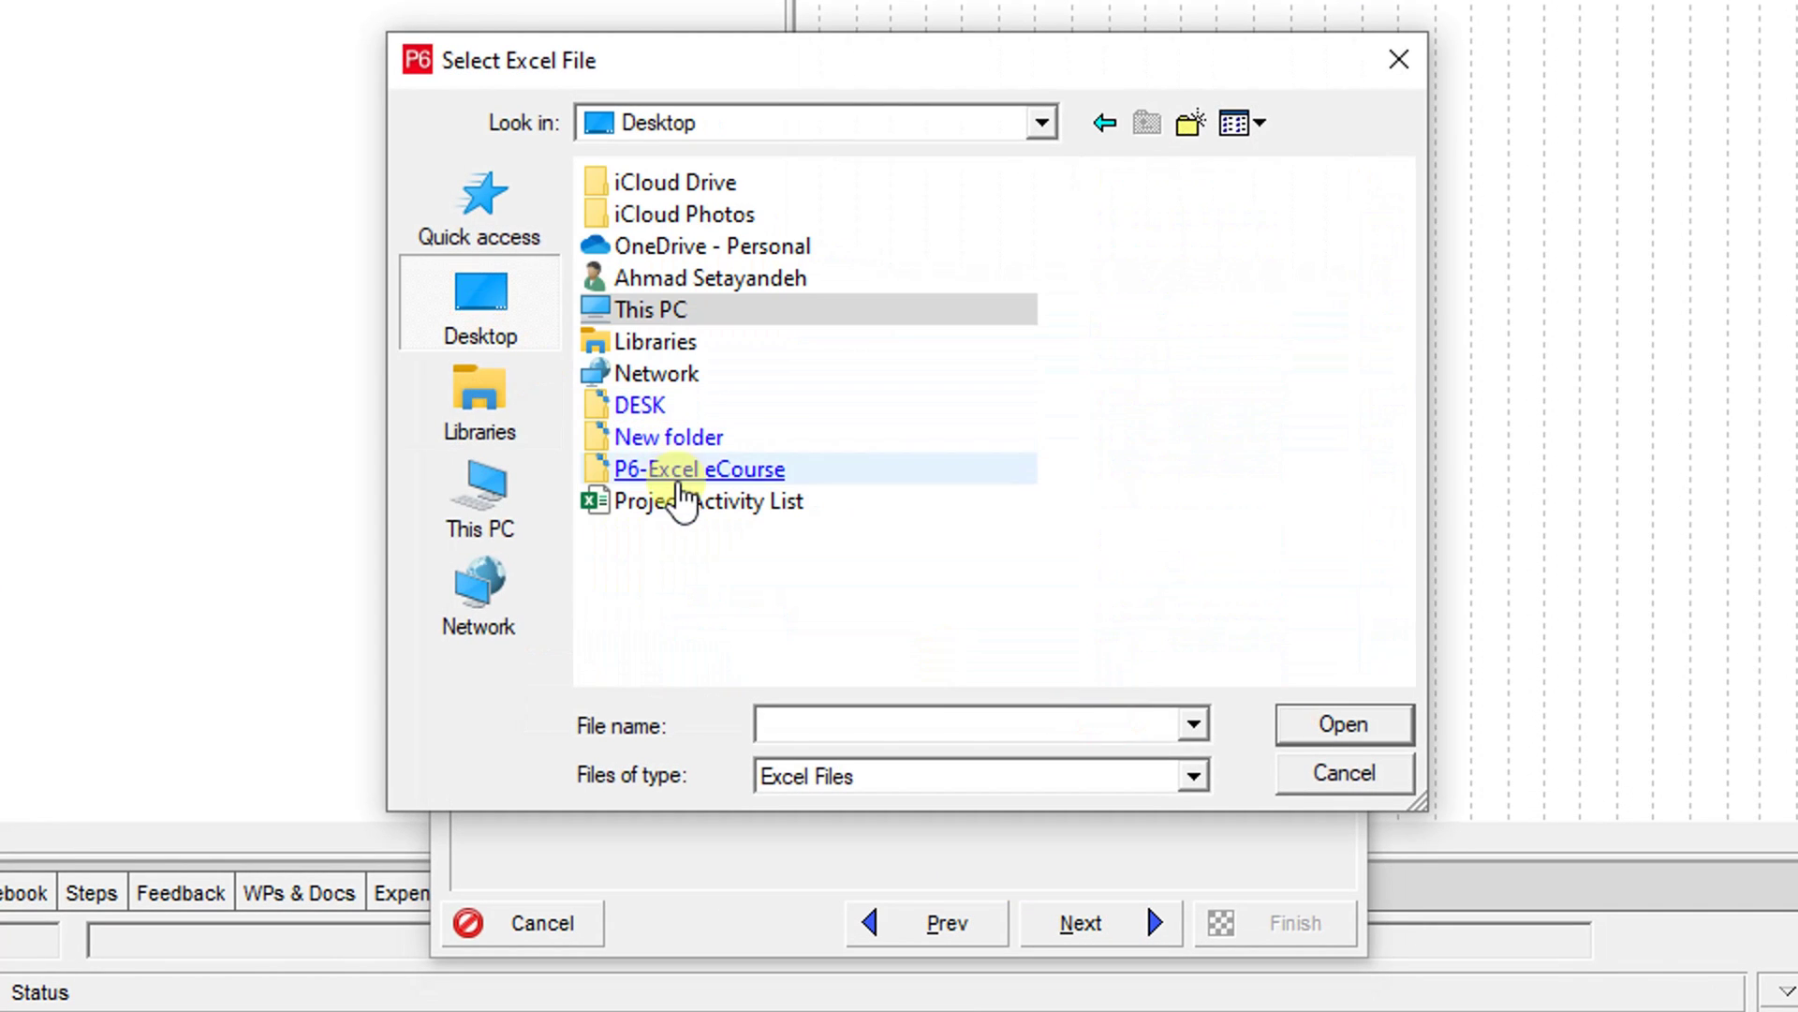
click(669, 438)
double_click(669, 439)
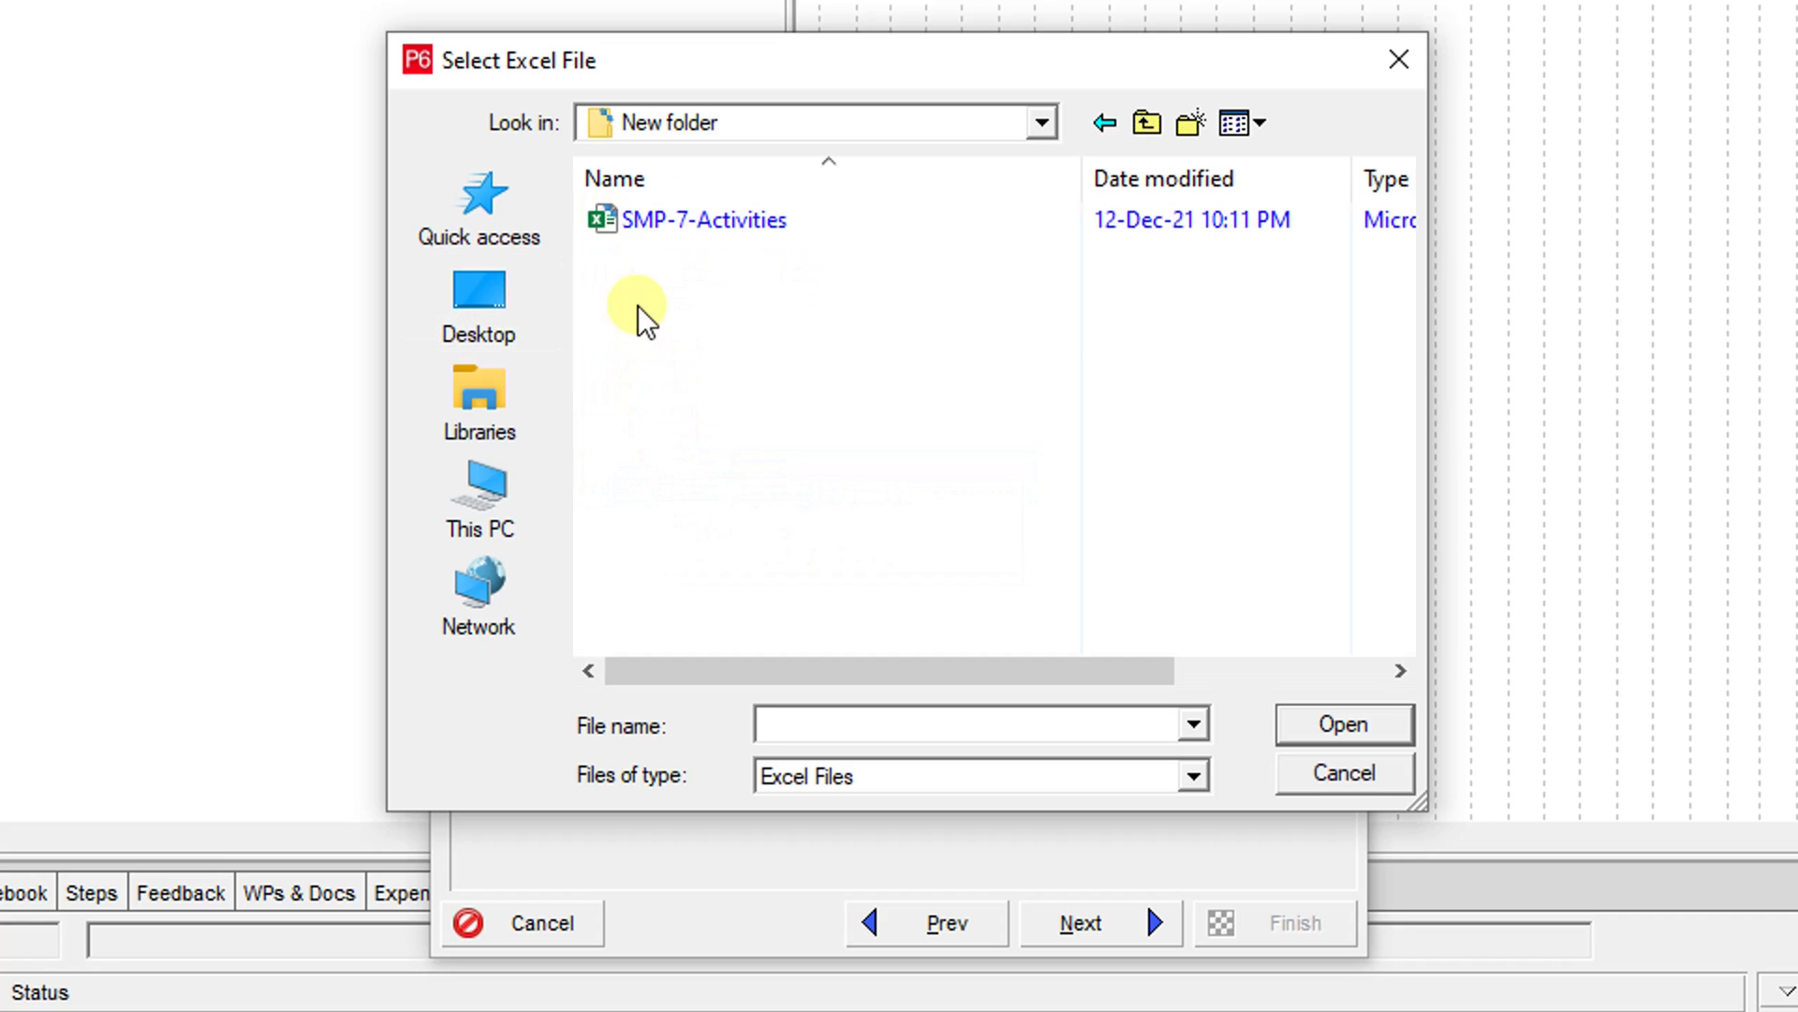
double_click(653, 222)
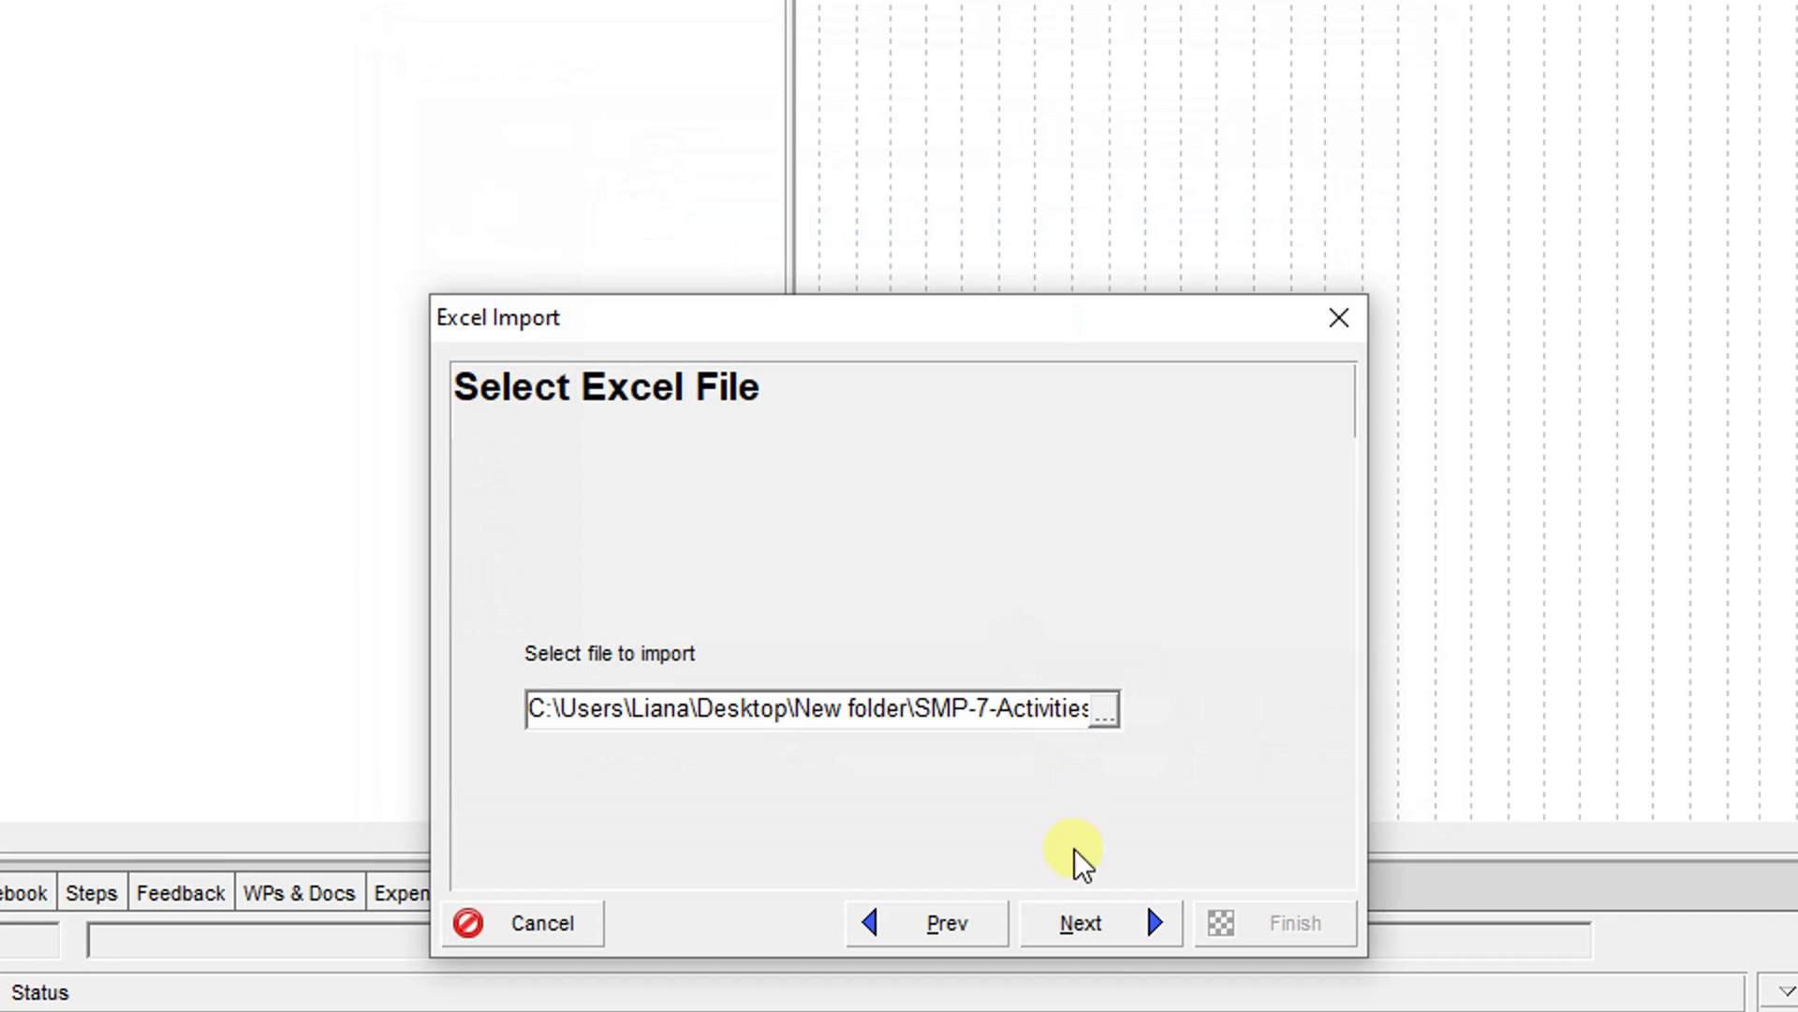
Step: Import the spreadsheet as Activities into existing project SMP-7 and run it
click(1109, 929)
click(611, 556)
click(1106, 927)
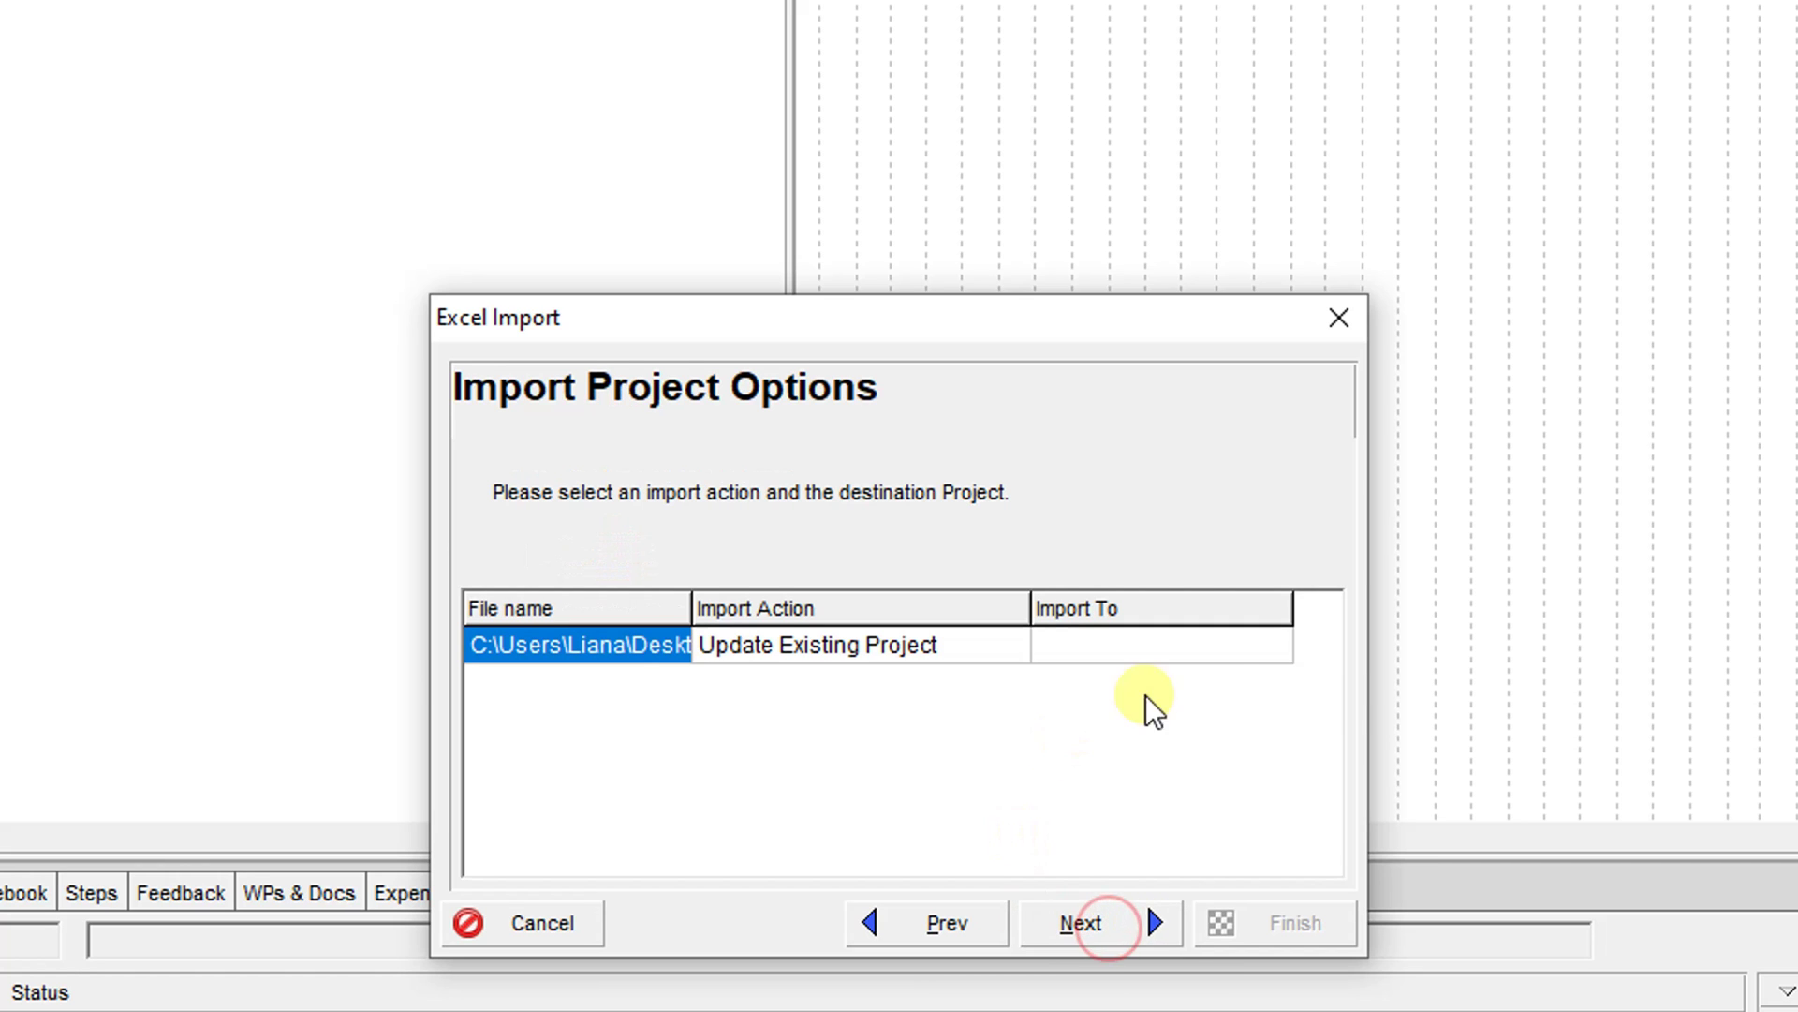
click(1224, 647)
click(1266, 656)
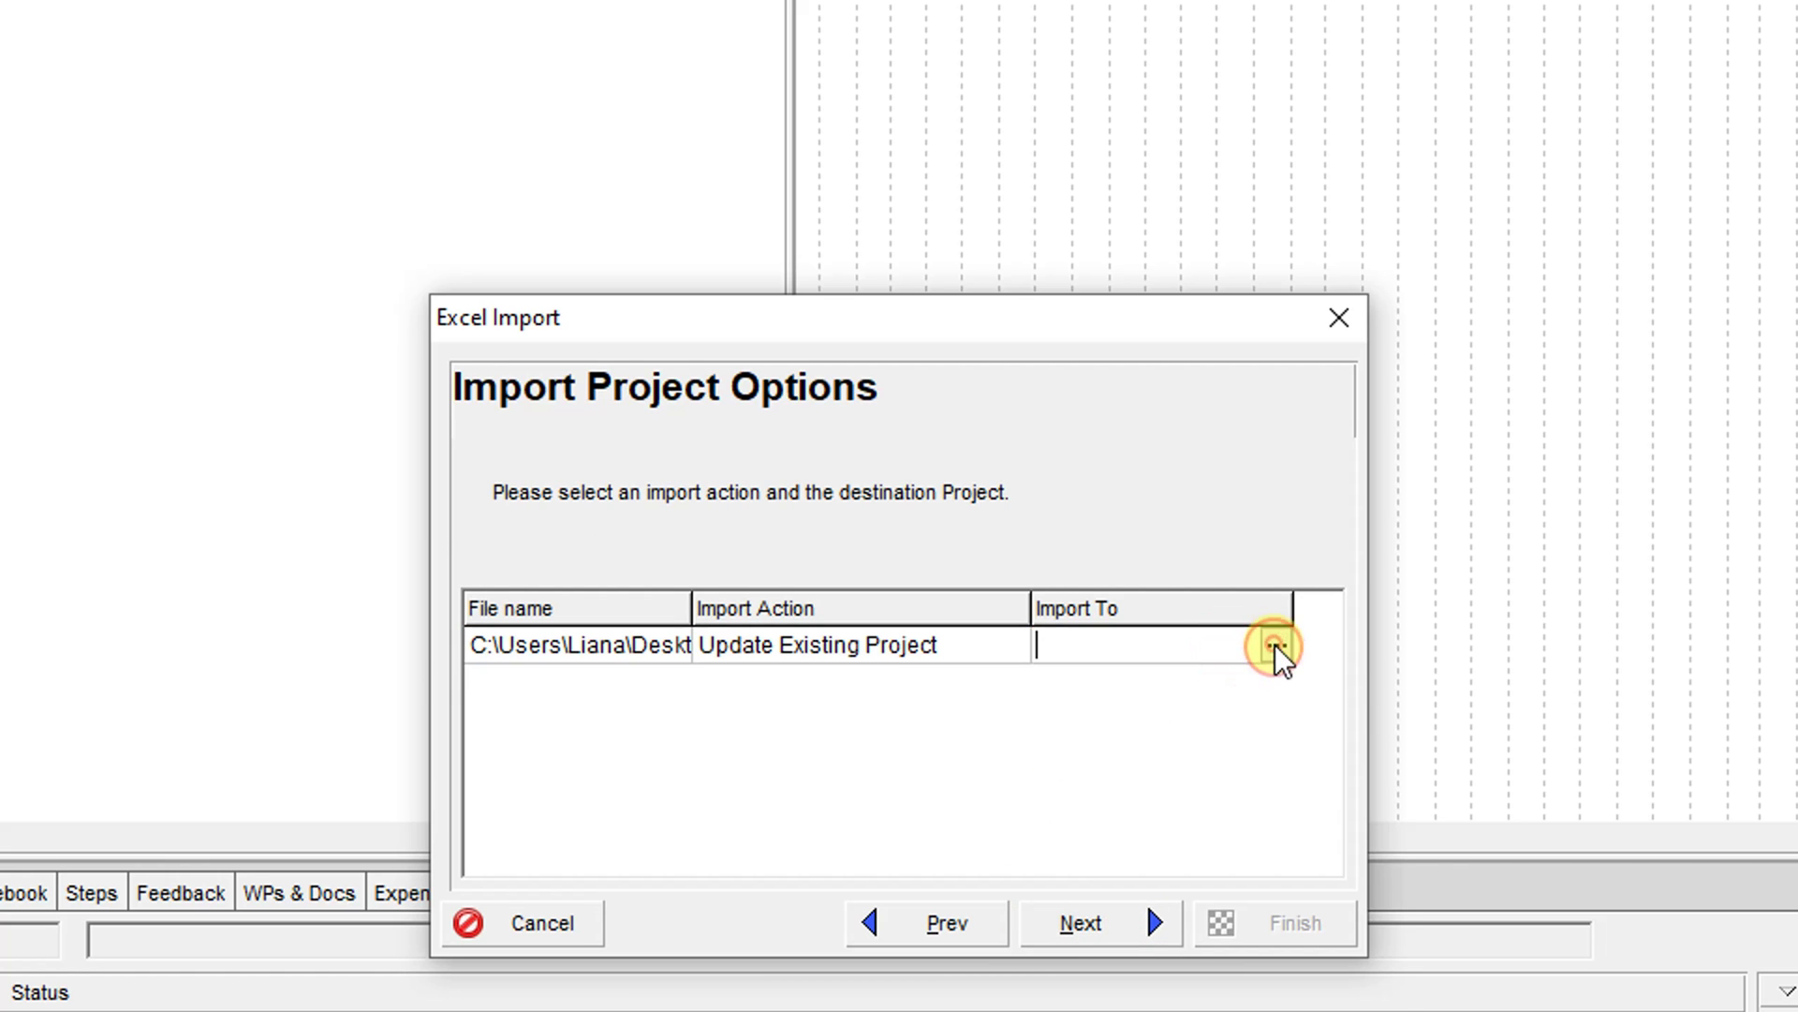
double_click(1139, 712)
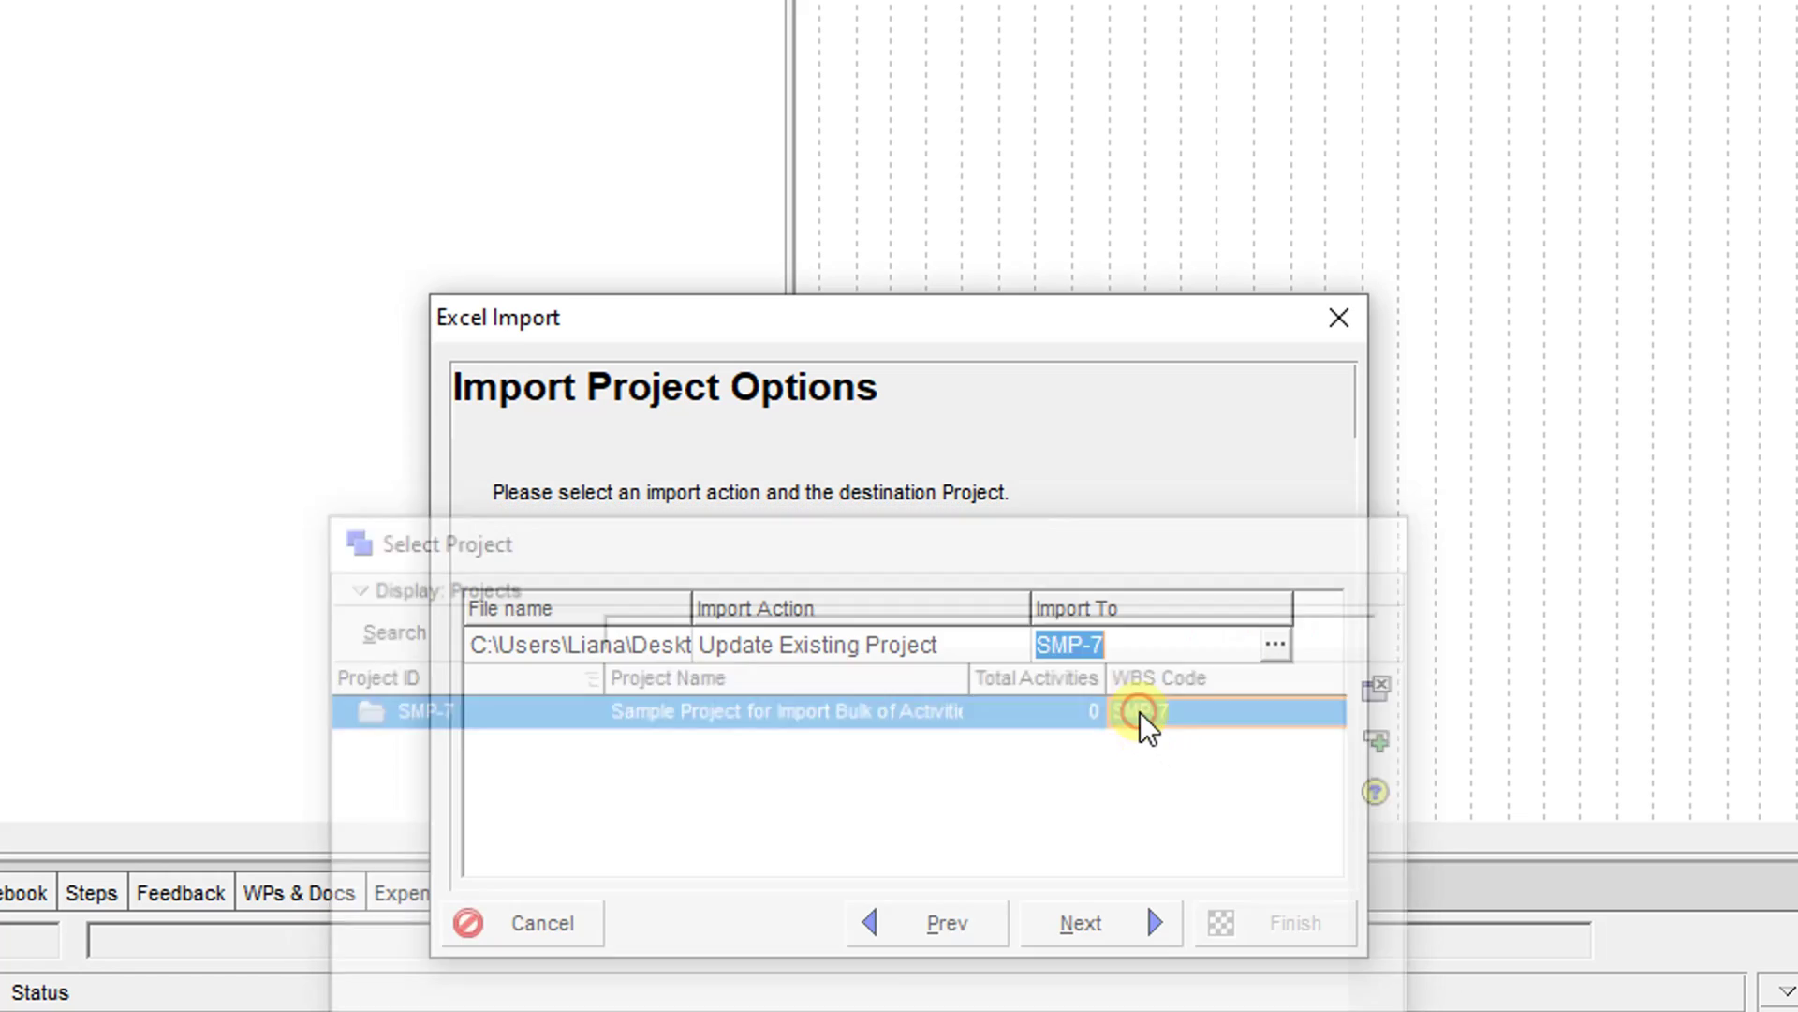
click(1106, 922)
click(1272, 921)
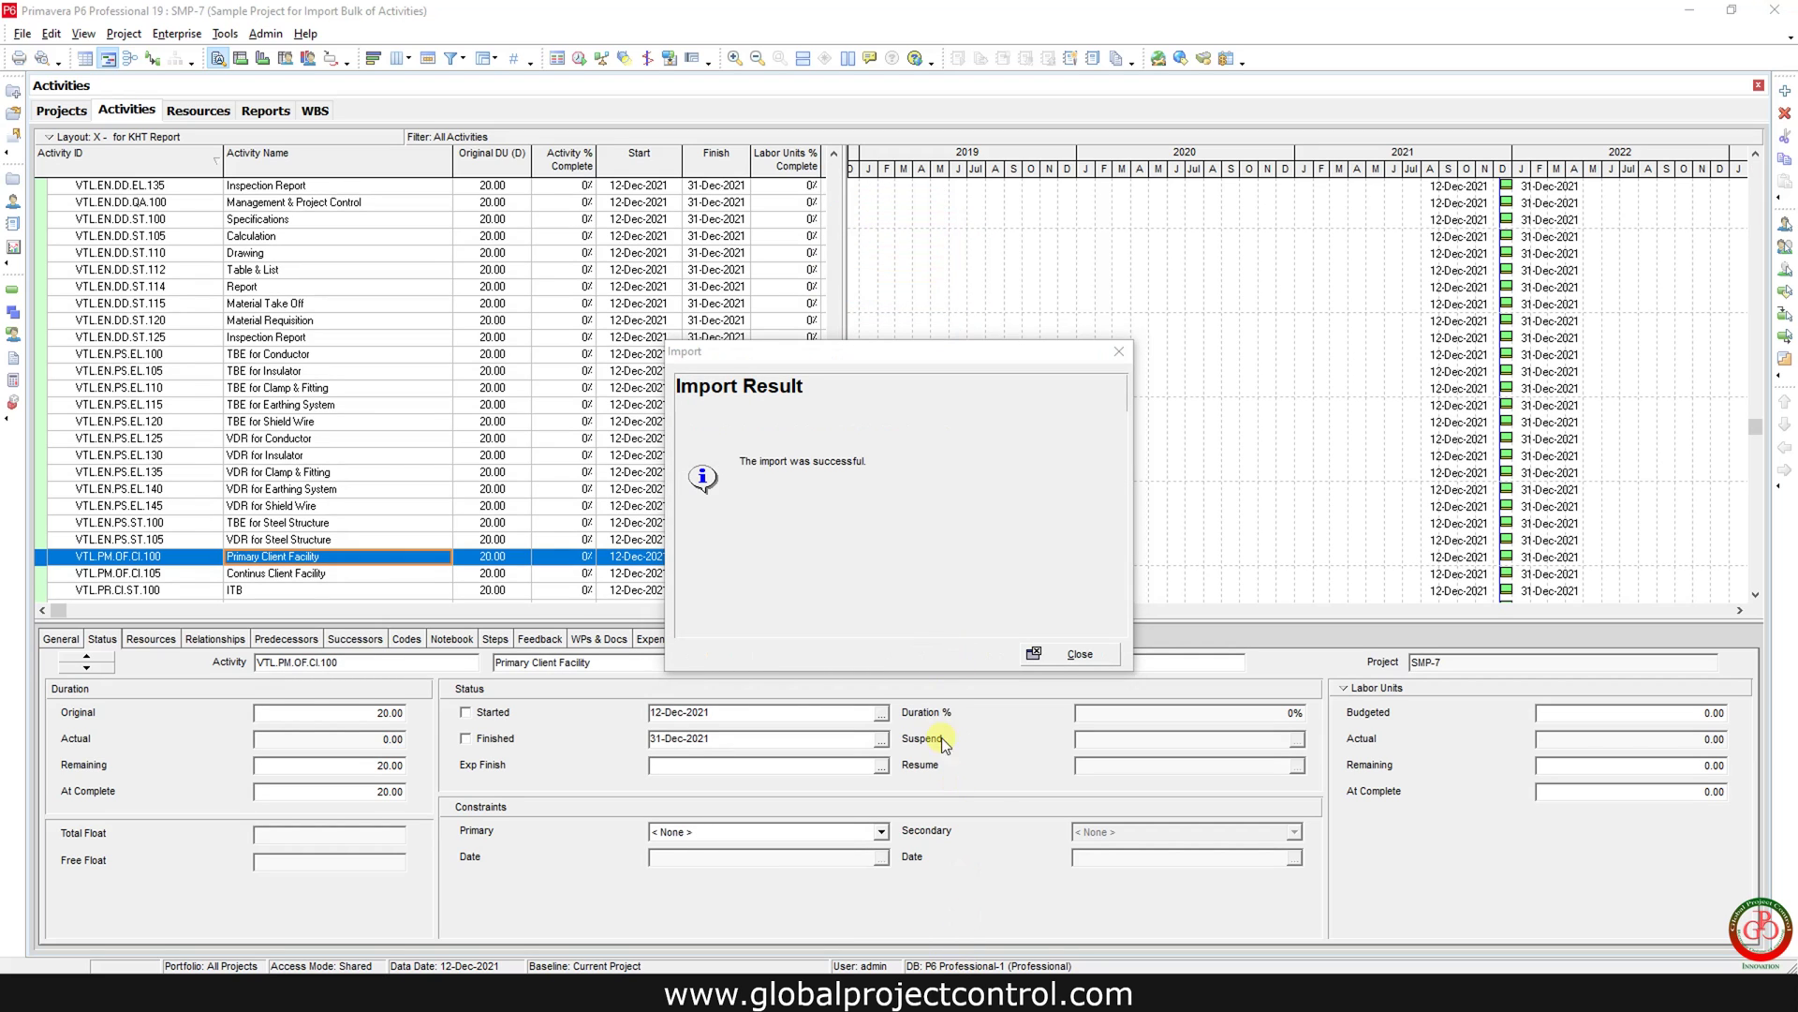
Step: Dismiss the import result and review rows like Continus Client Facility and Pre-Commissioning
click(1101, 658)
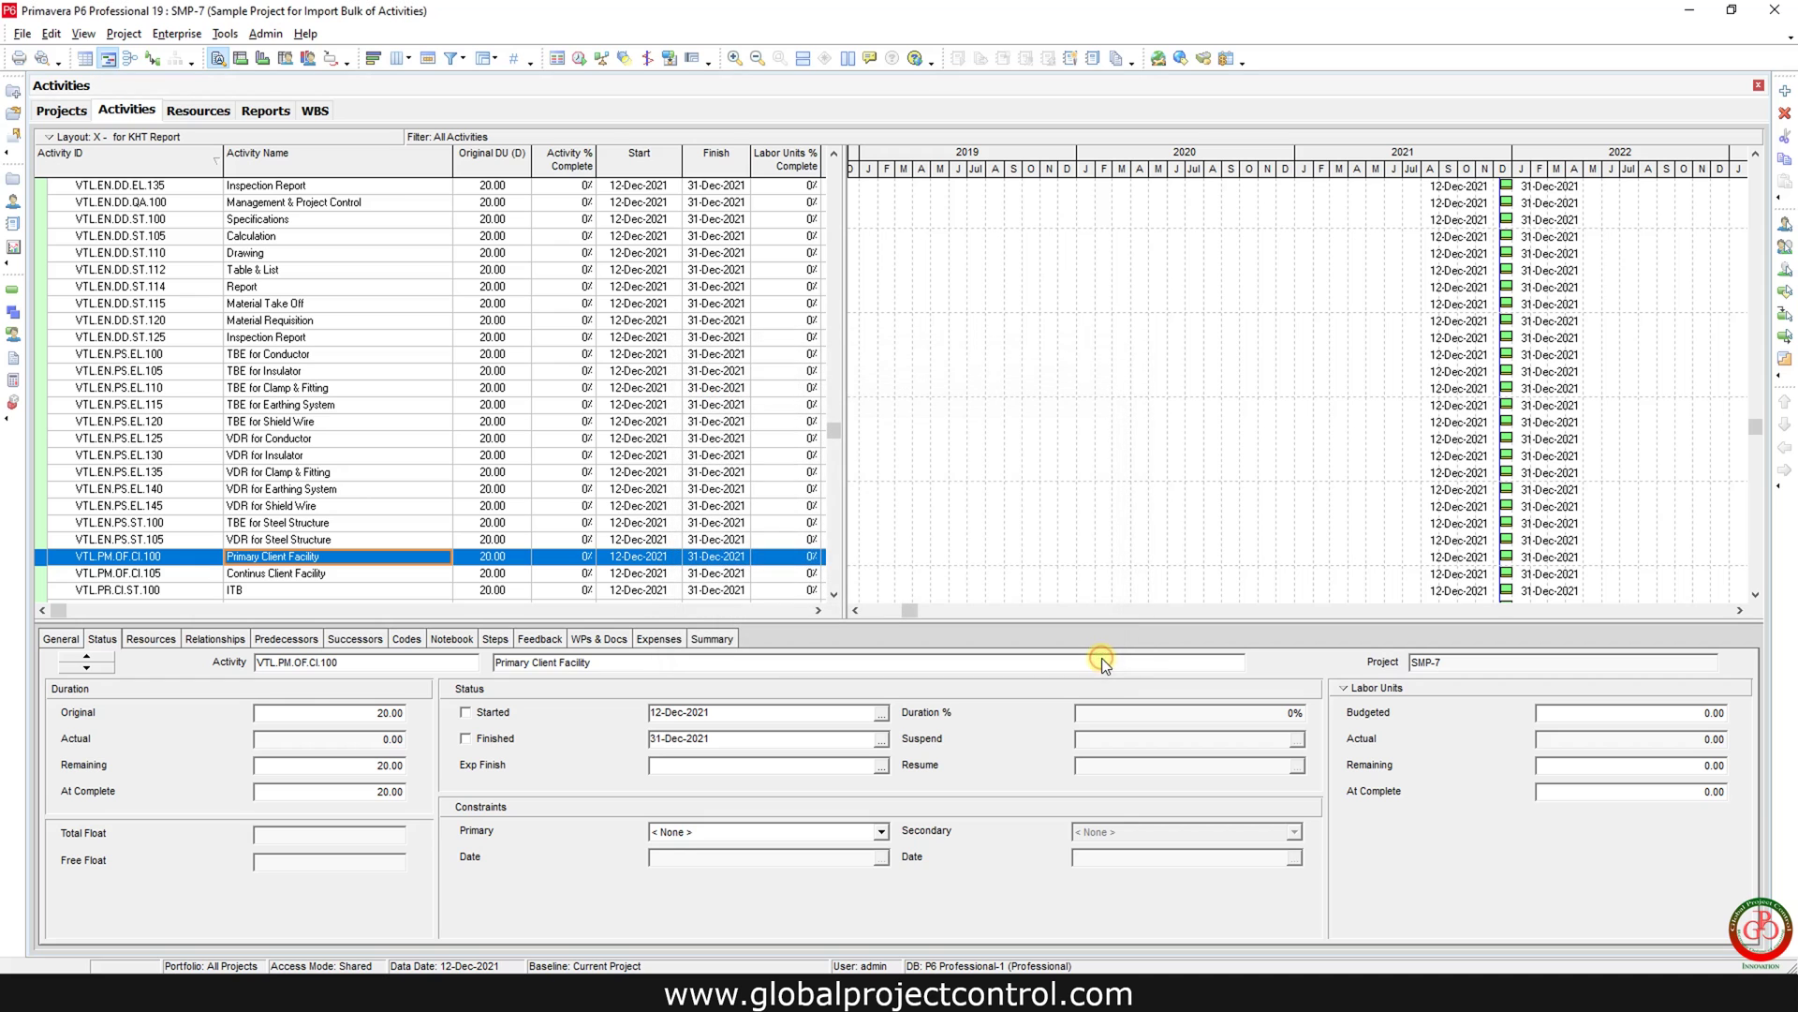
click(279, 574)
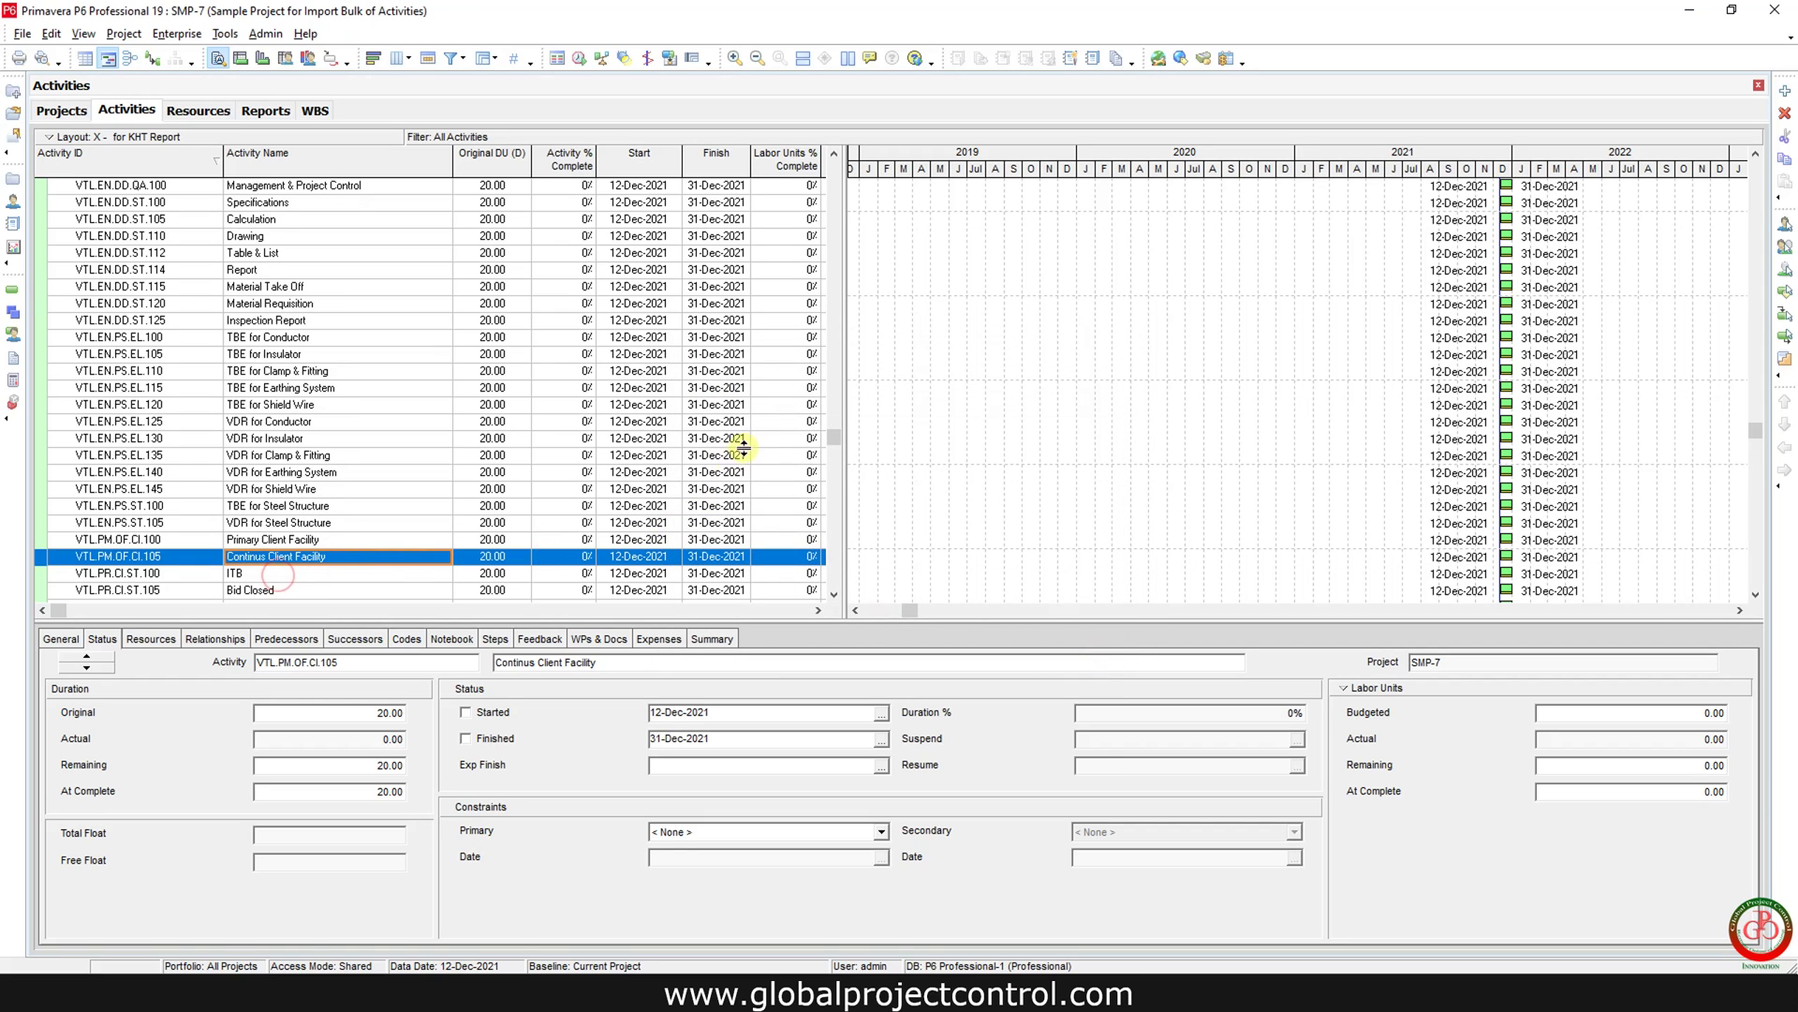
mouse_move(832, 436)
mouse_down()
mouse_move(830, 586)
mouse_move(849, 161)
mouse_up()
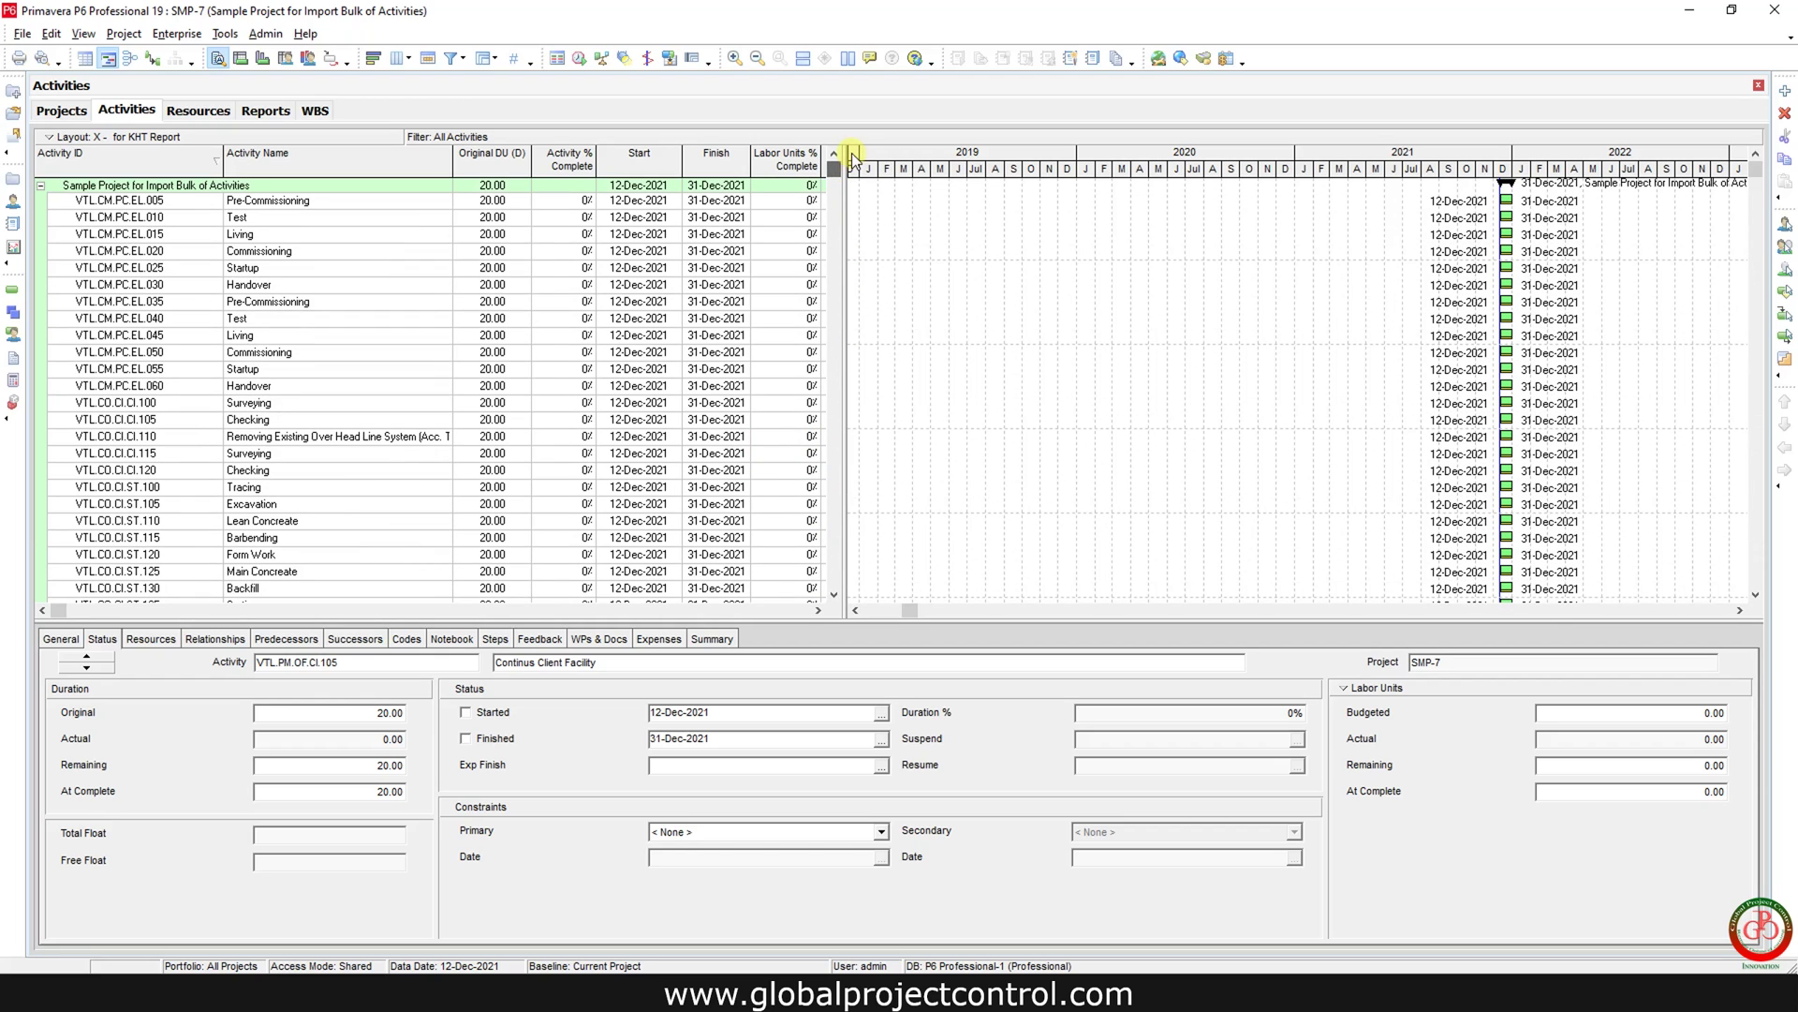
click(504, 201)
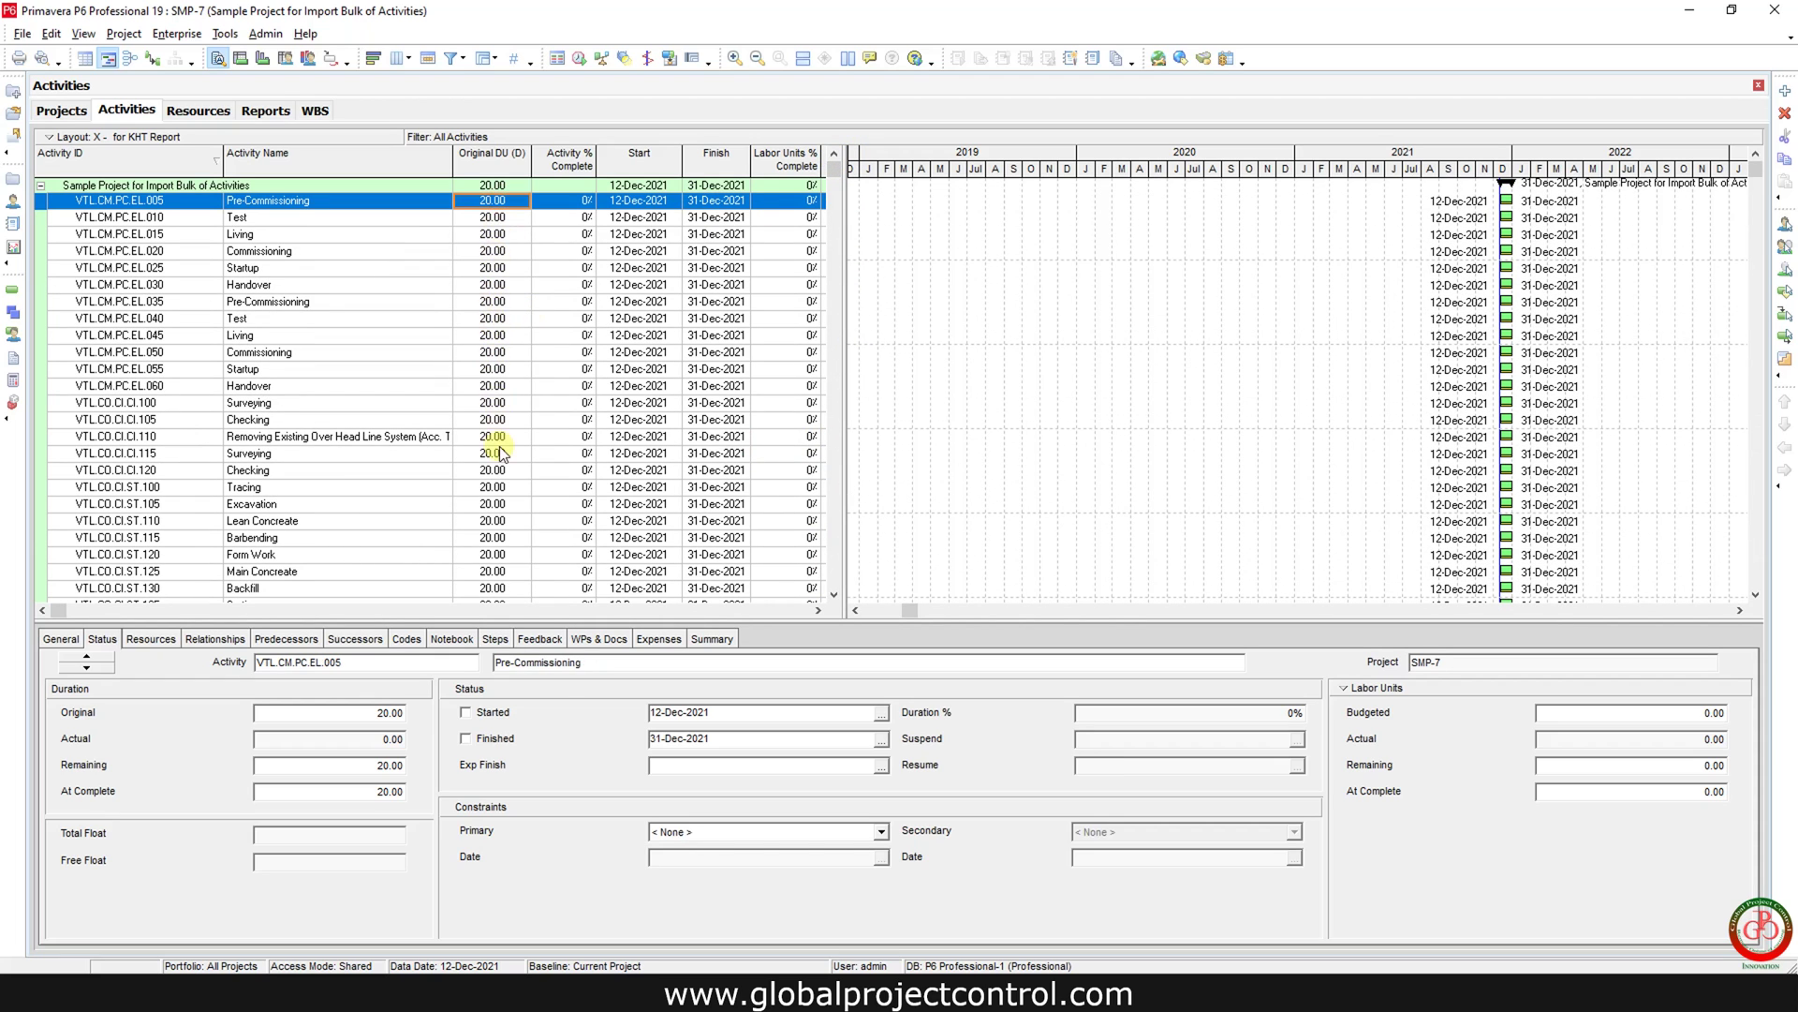
mouse_move(834, 166)
mouse_down()
mouse_move(826, 578)
mouse_move(824, 139)
mouse_up()
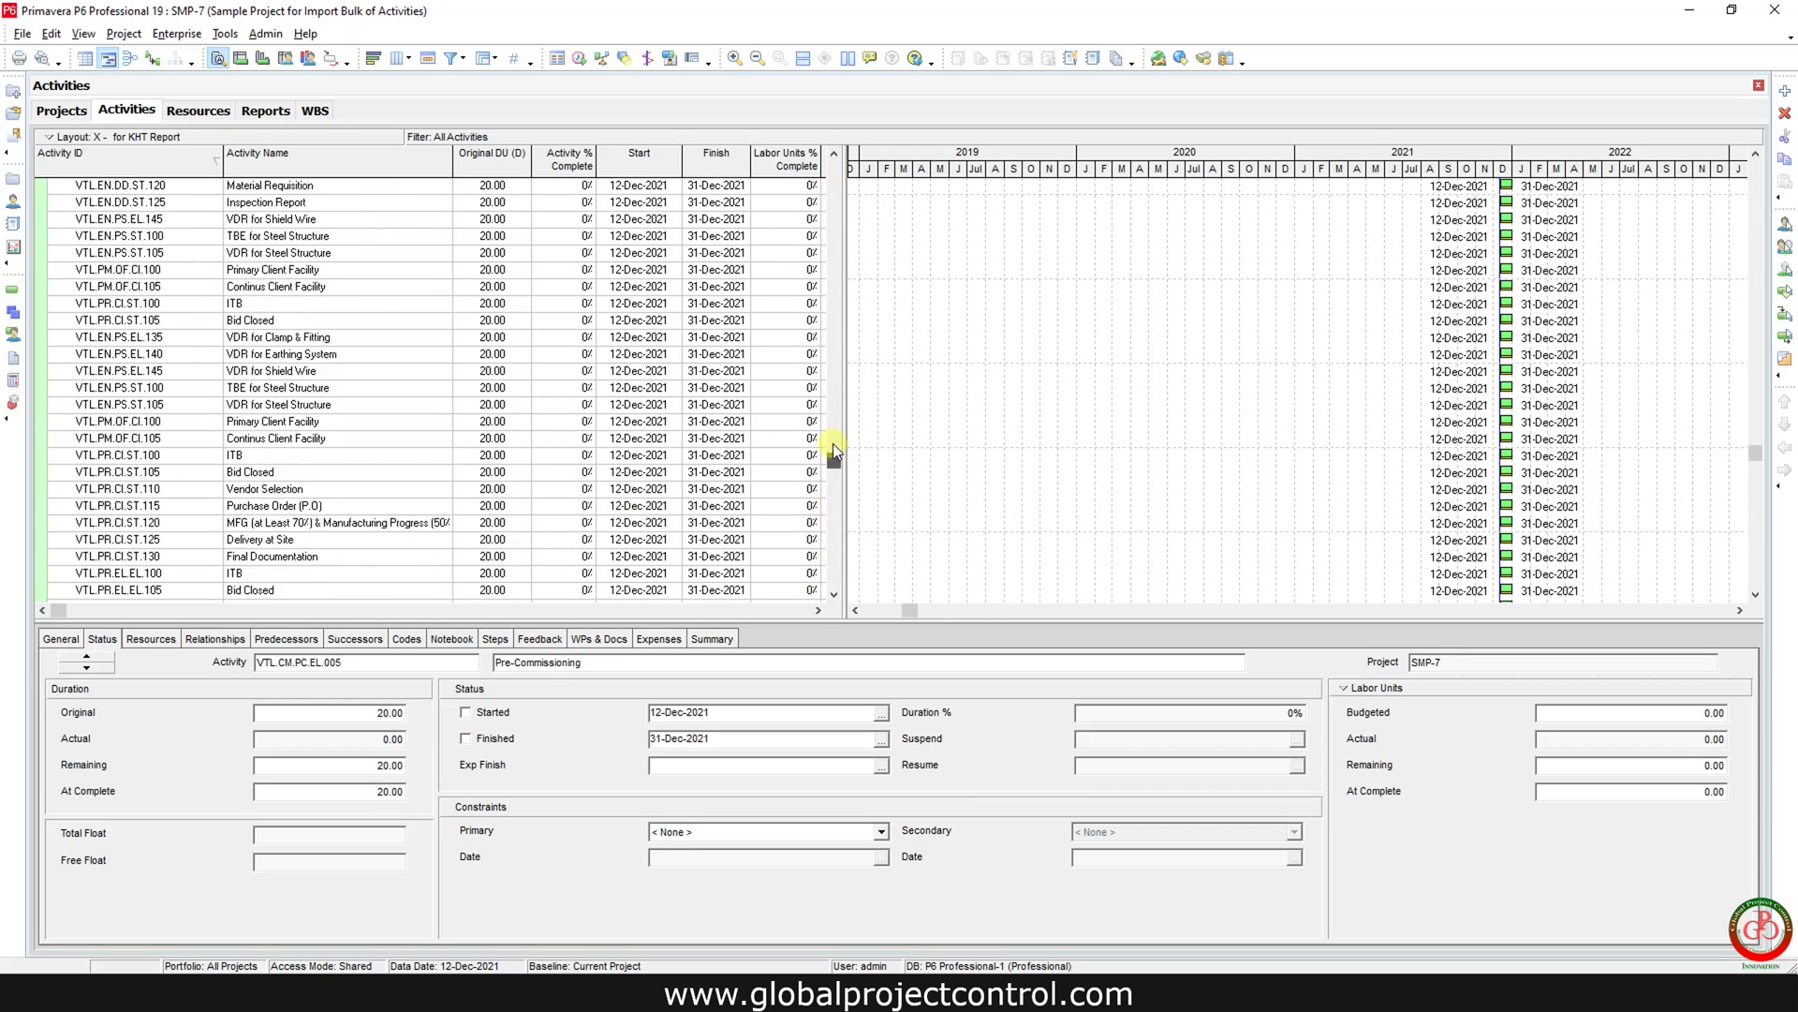